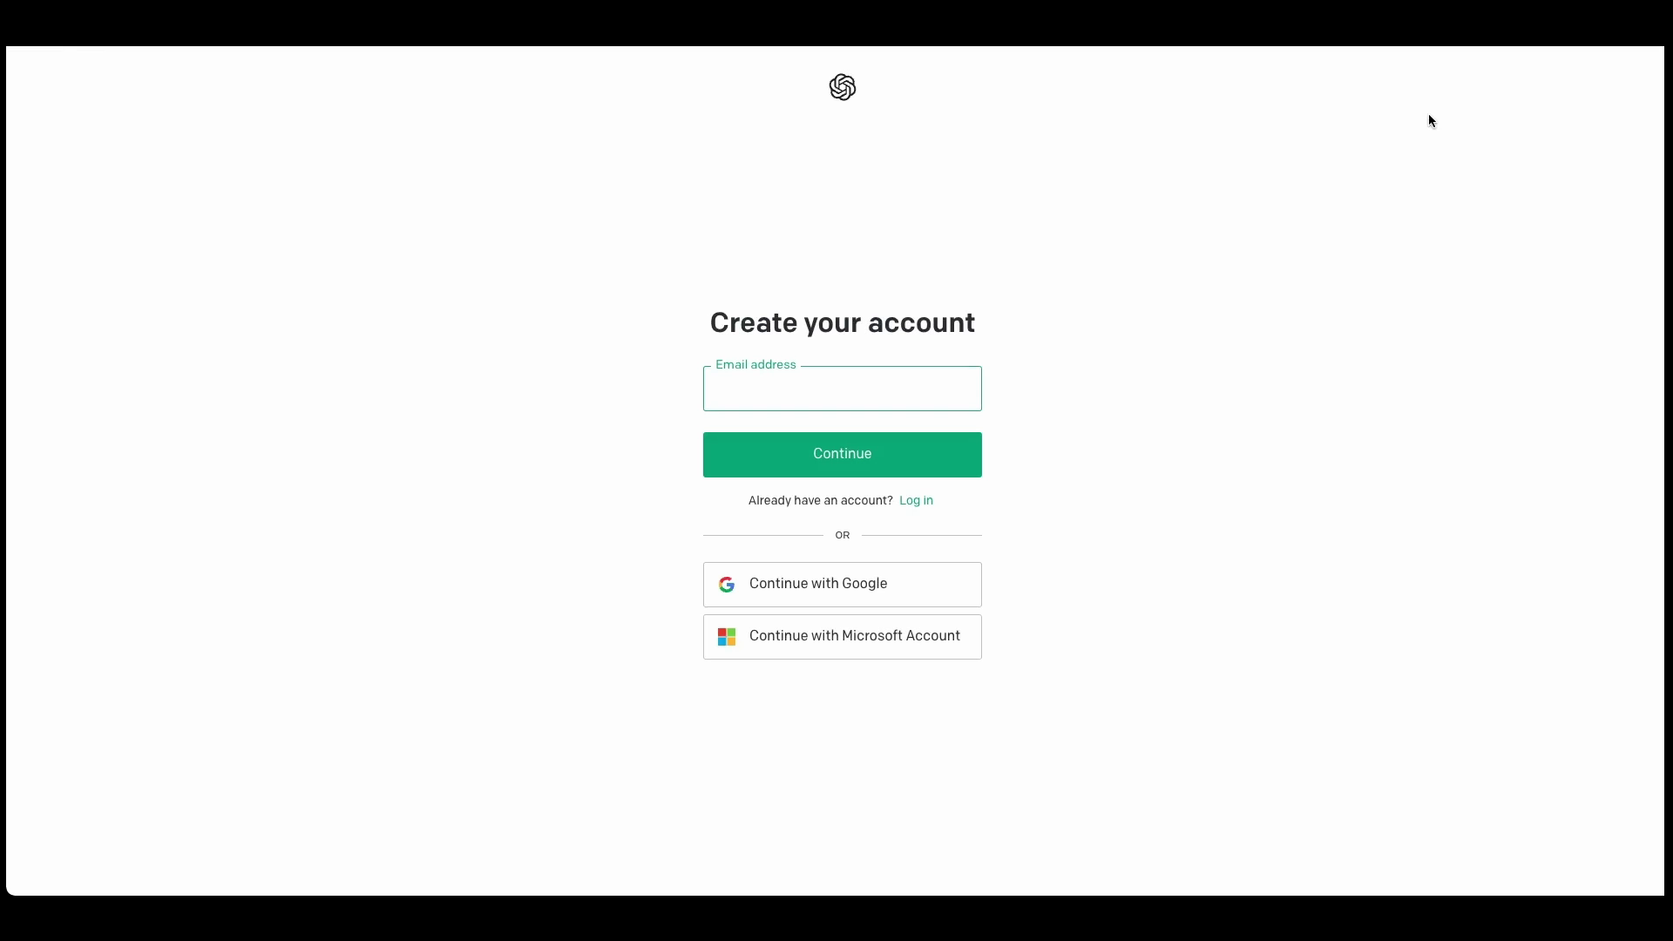
# Sign up for DALL·E using the existing Google account
pyautogui.click(844, 603)
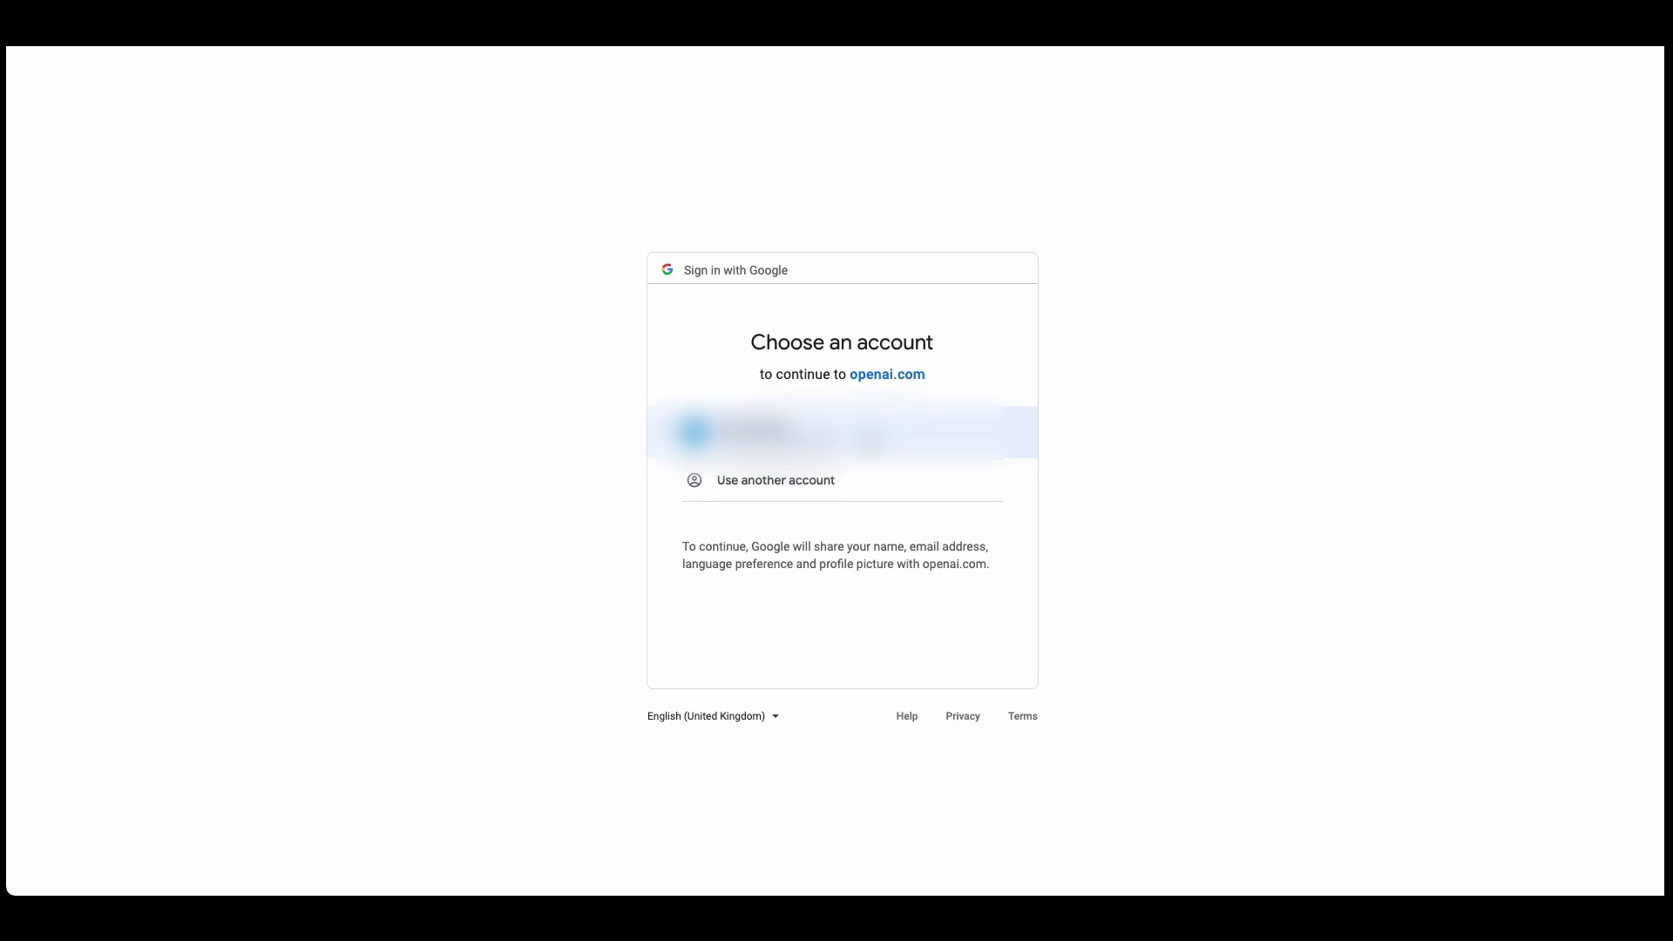
pyautogui.click(872, 441)
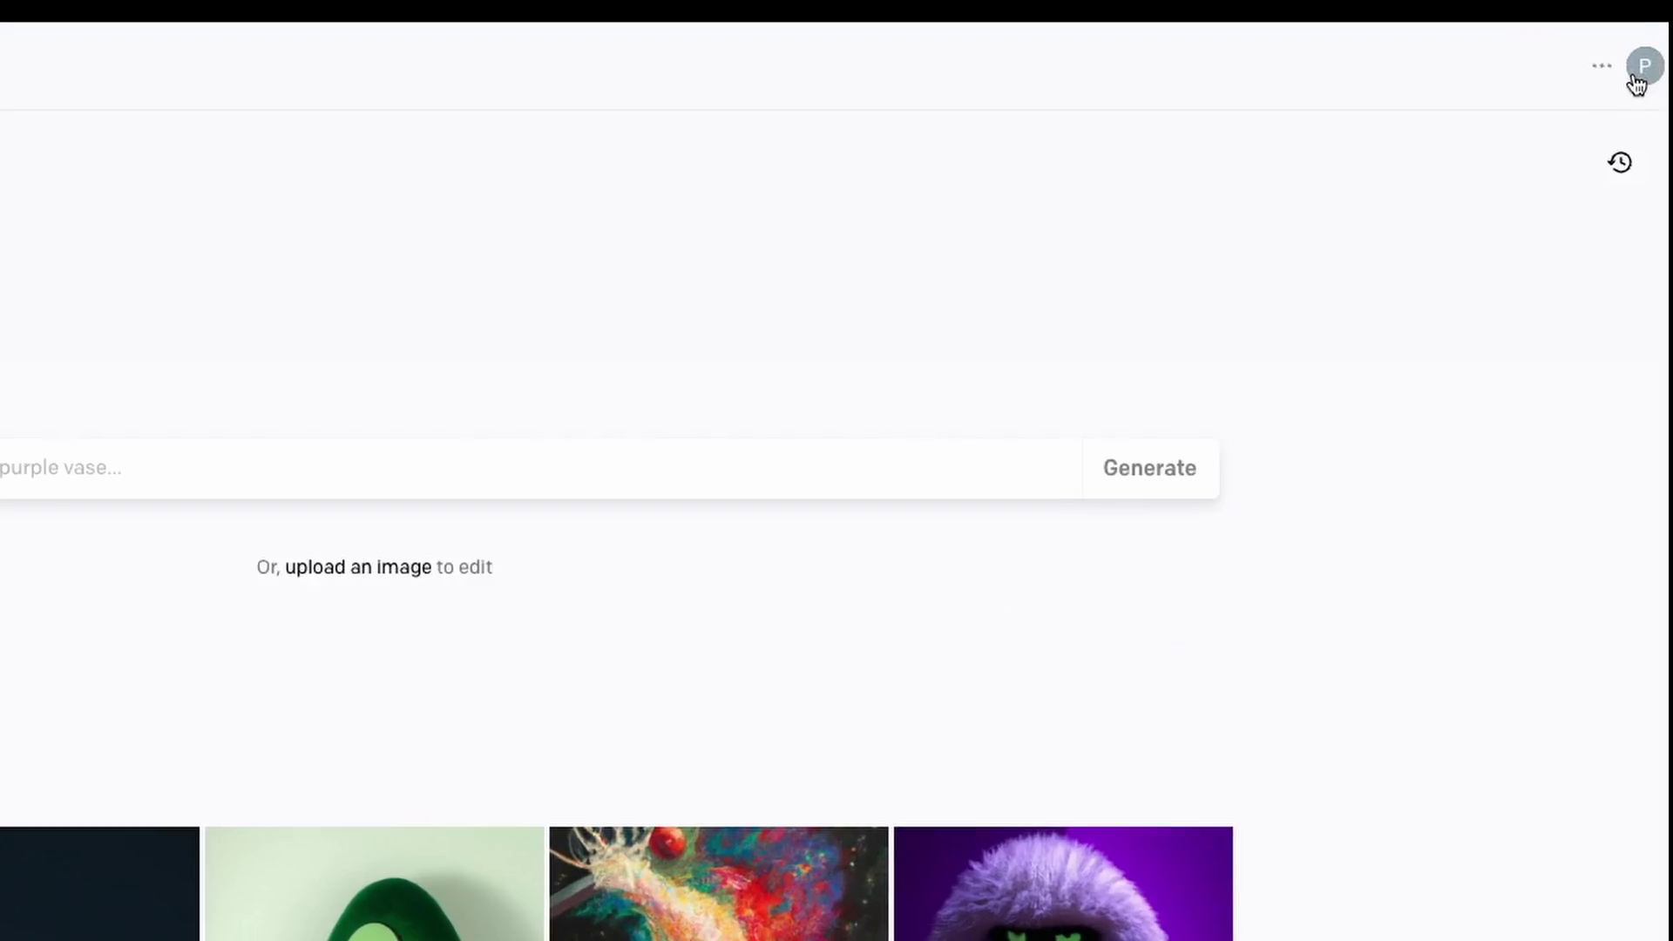
# Check the account credits from the profile menu and launch the outpainting editor
pyautogui.click(1646, 77)
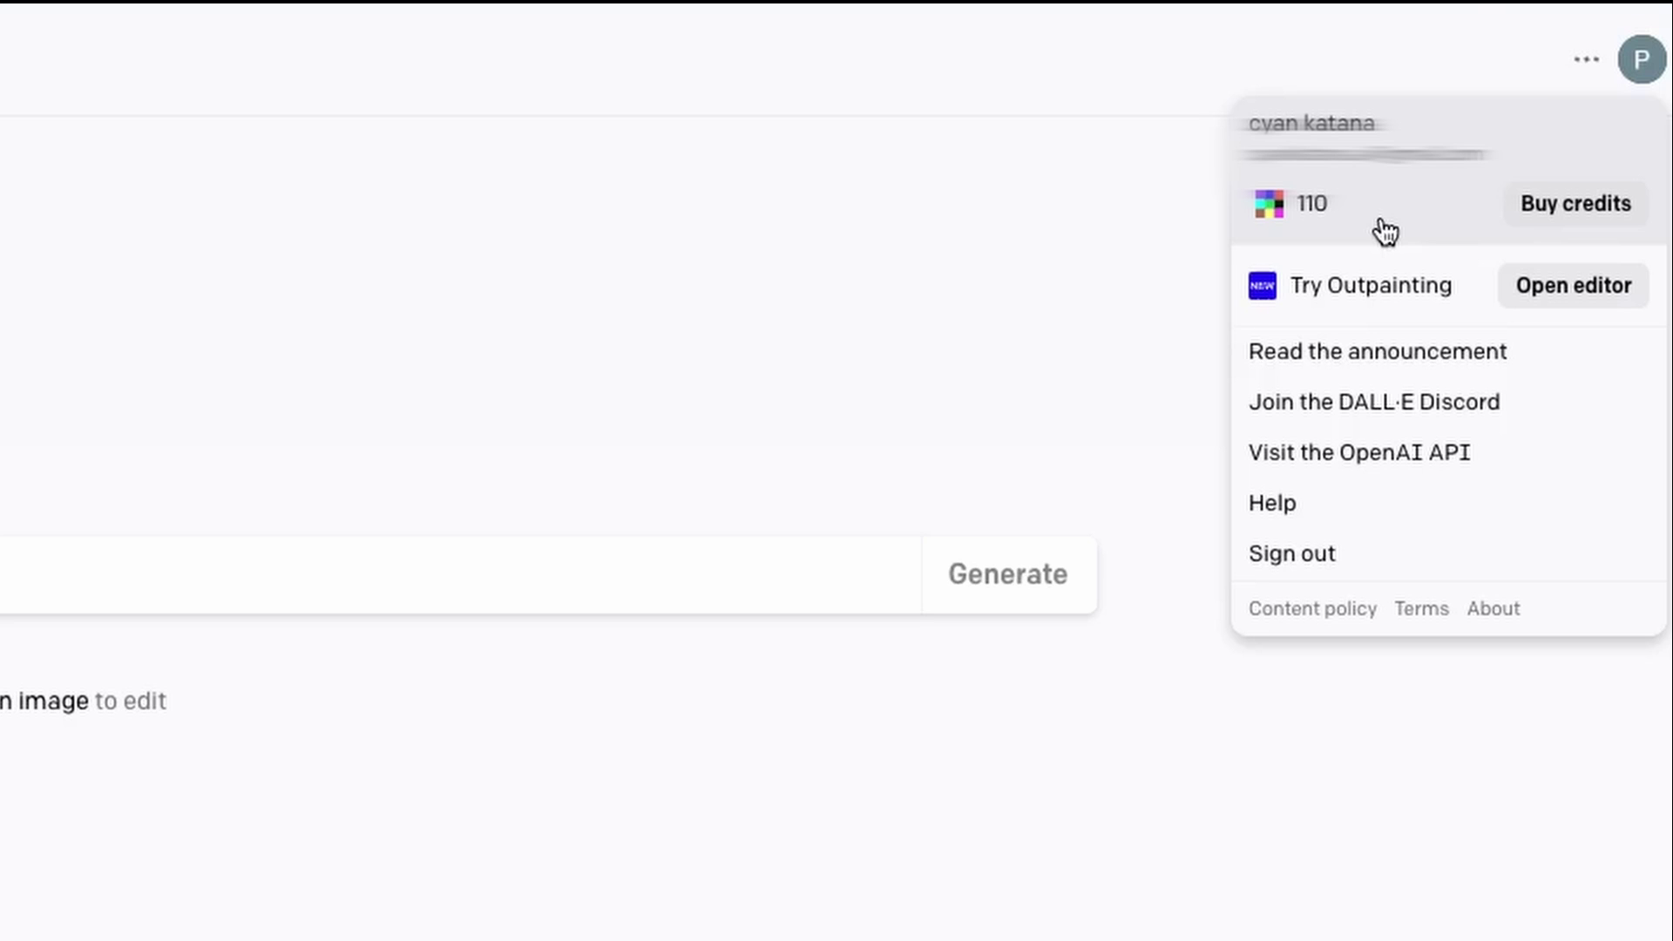
pyautogui.click(1546, 294)
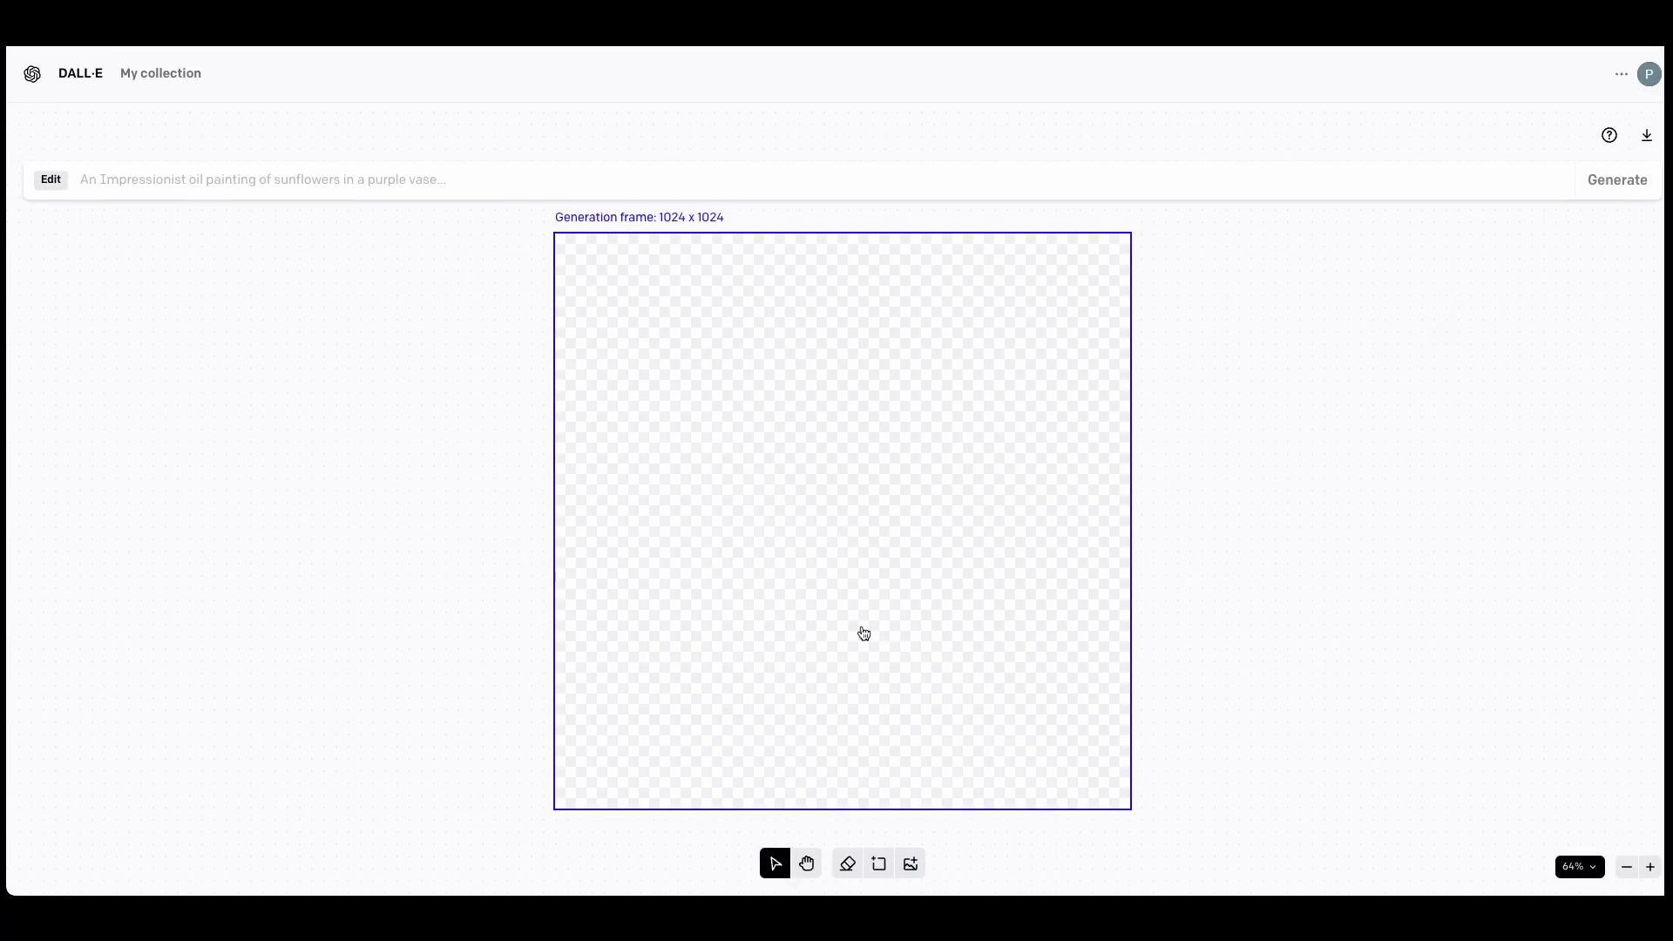
# Zoom out the editor canvas to make room for the leaf-crowned portrait
pyautogui.click(1626, 867)
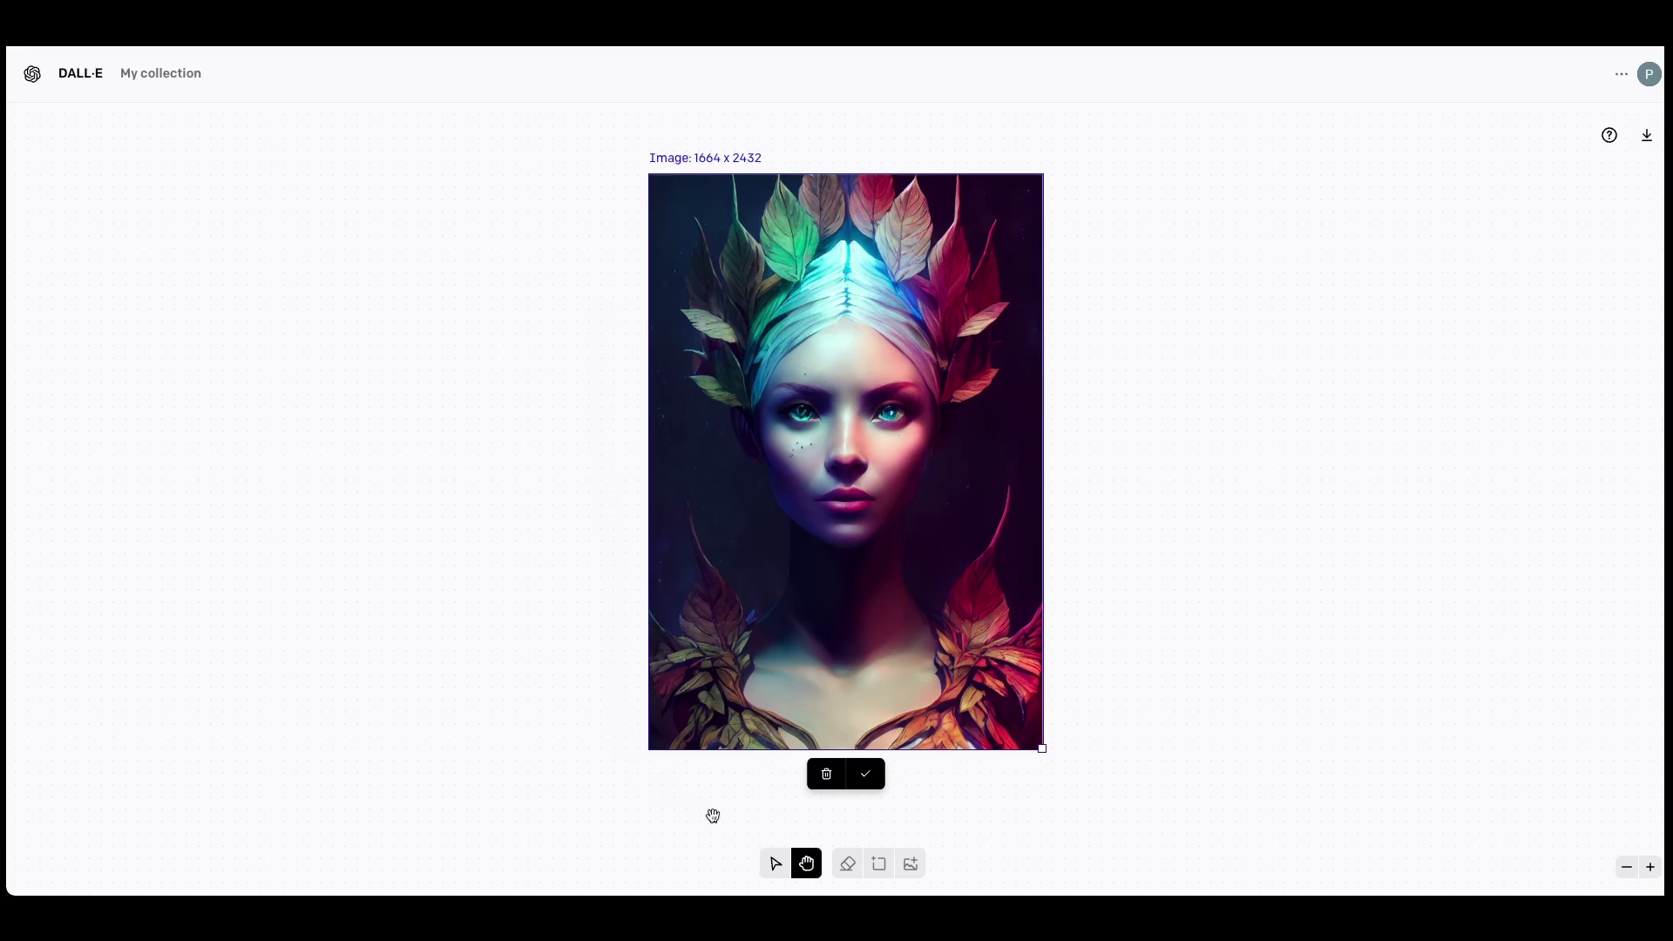
# Place the portrait at 512 x 768 and add a generation frame over her face
pyautogui.click(869, 778)
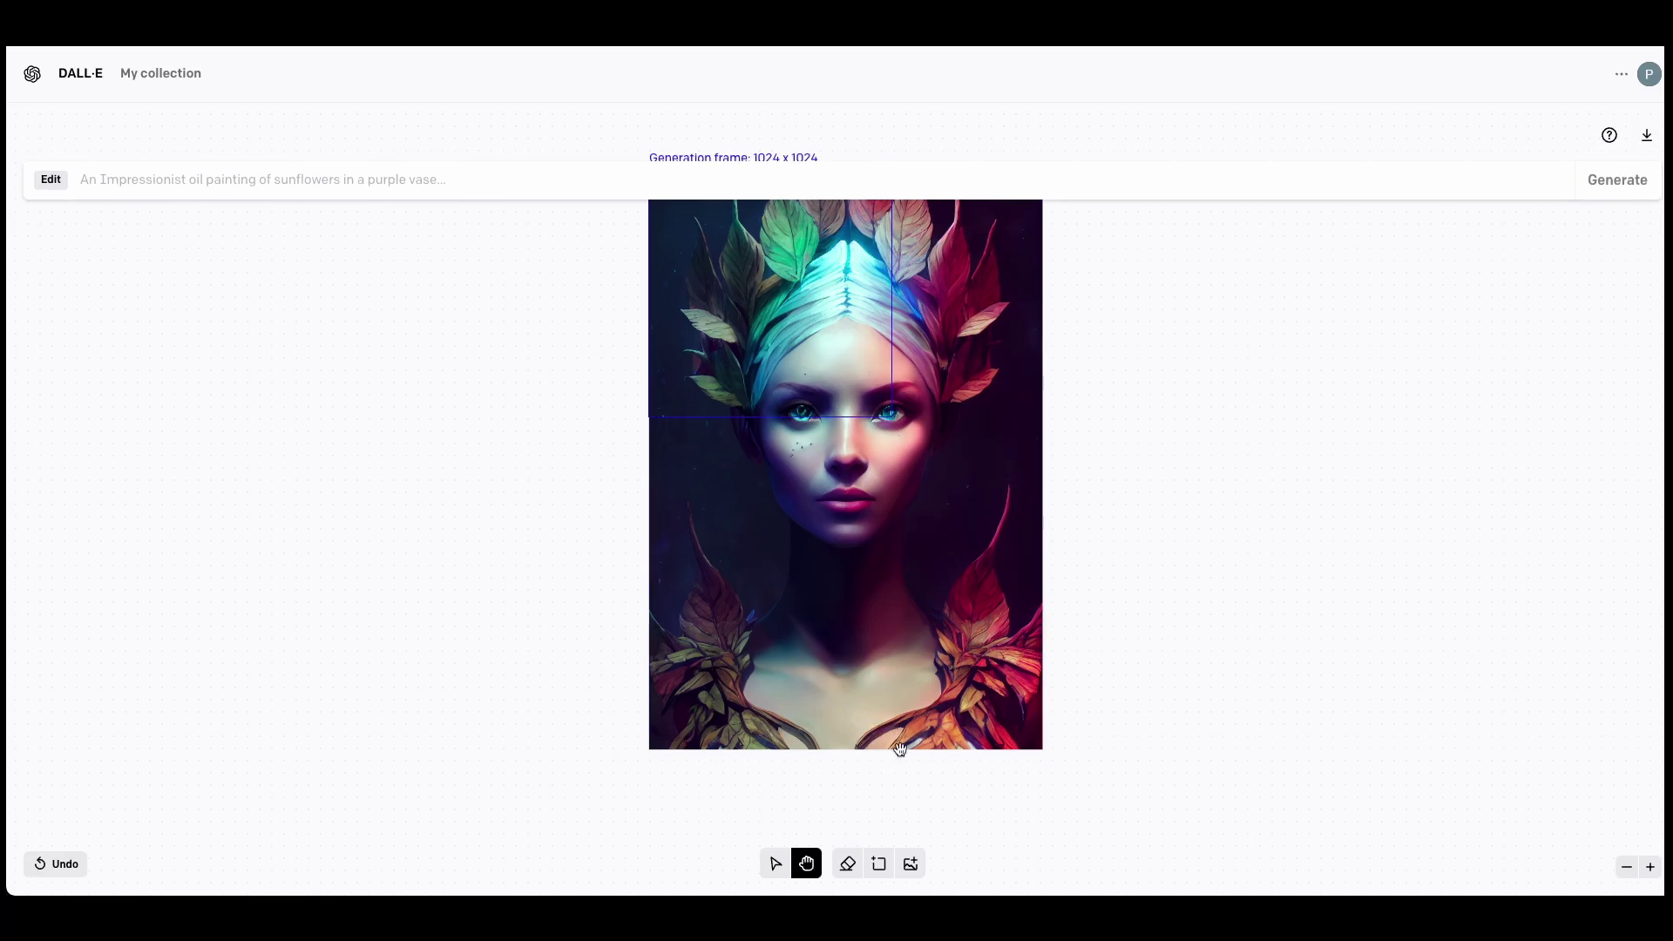
pyautogui.moveTo(1141, 485); pyautogui.dragTo(1142, 545)
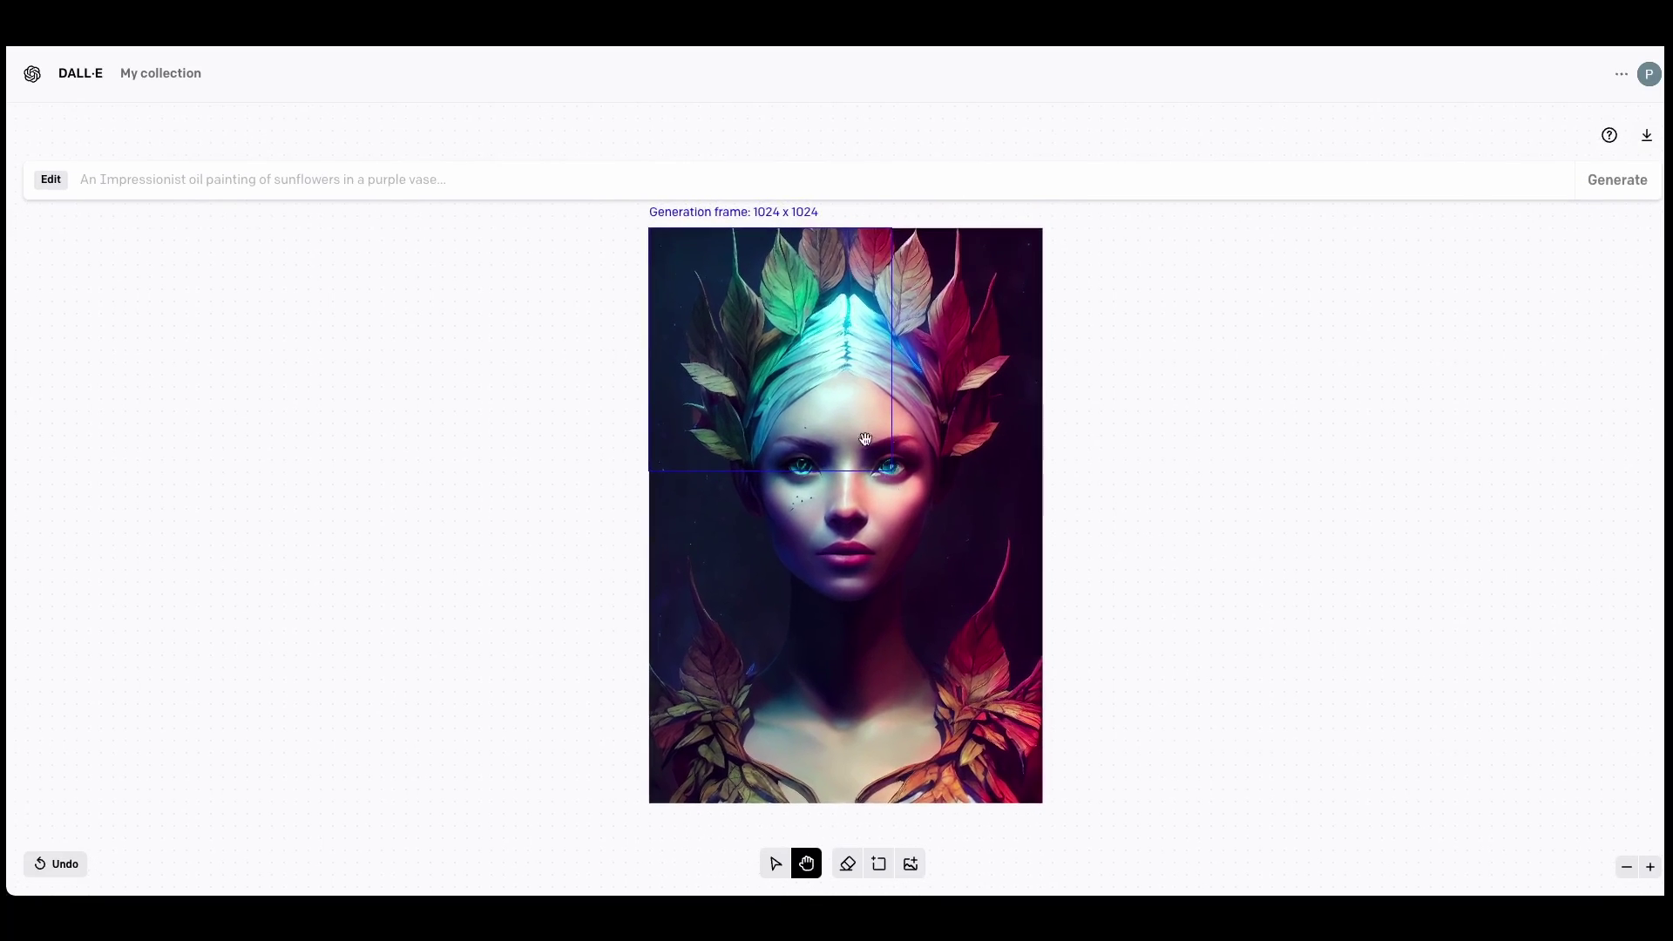
pyautogui.moveTo(816, 422); pyautogui.dragTo(818, 424)
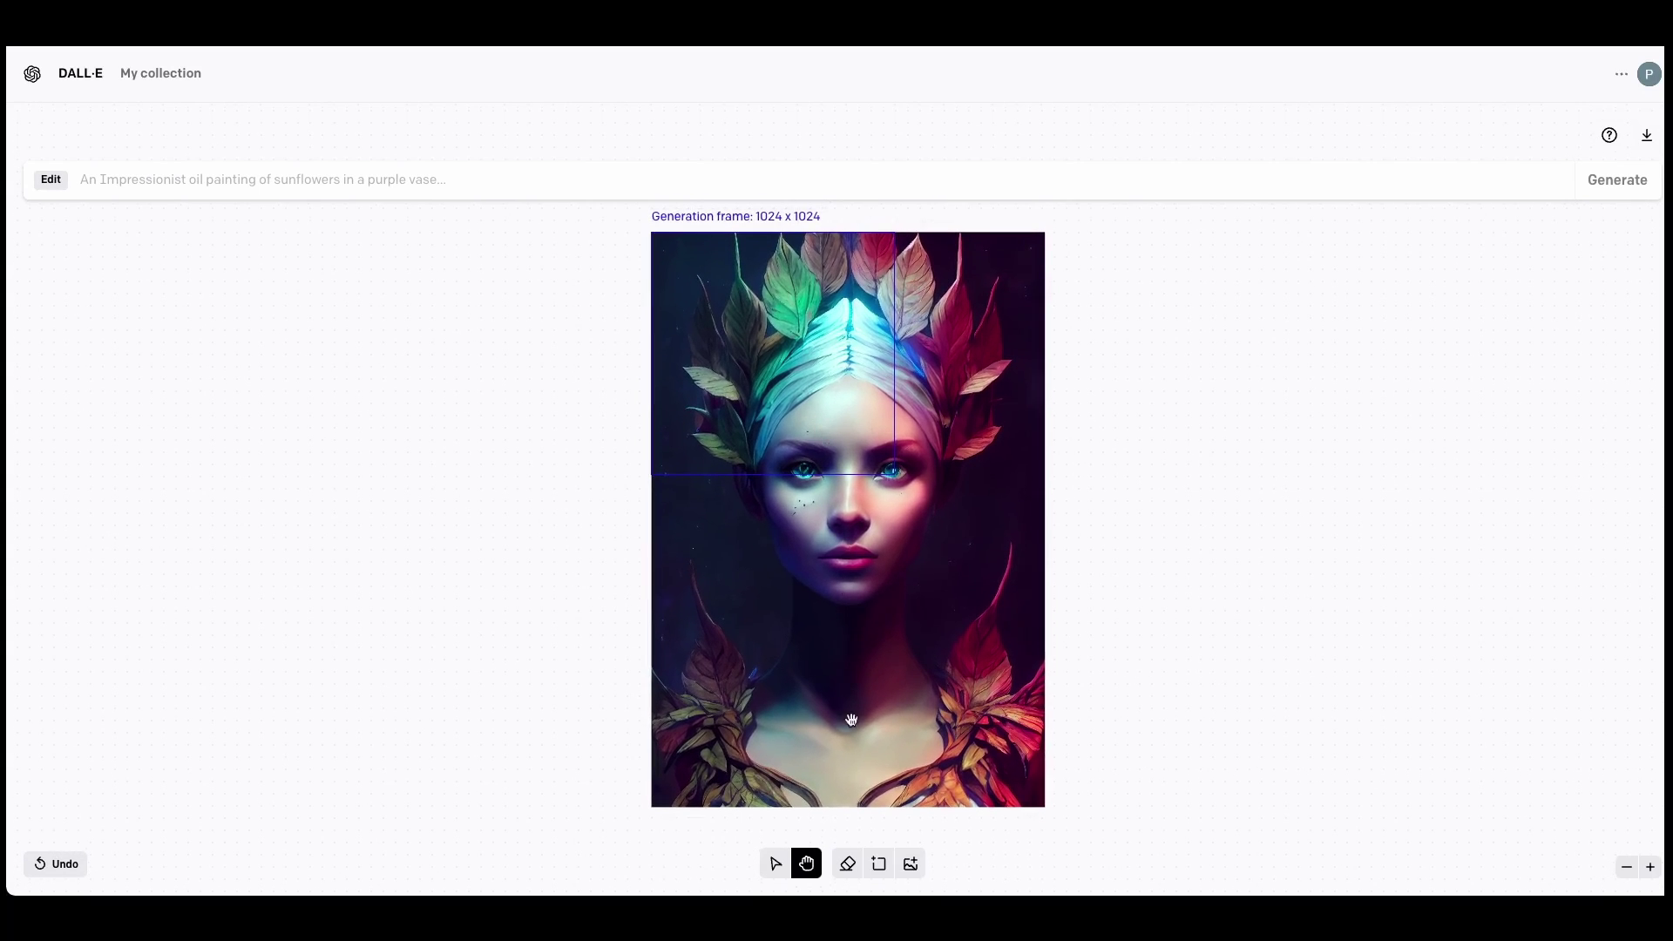
pyautogui.click(879, 864)
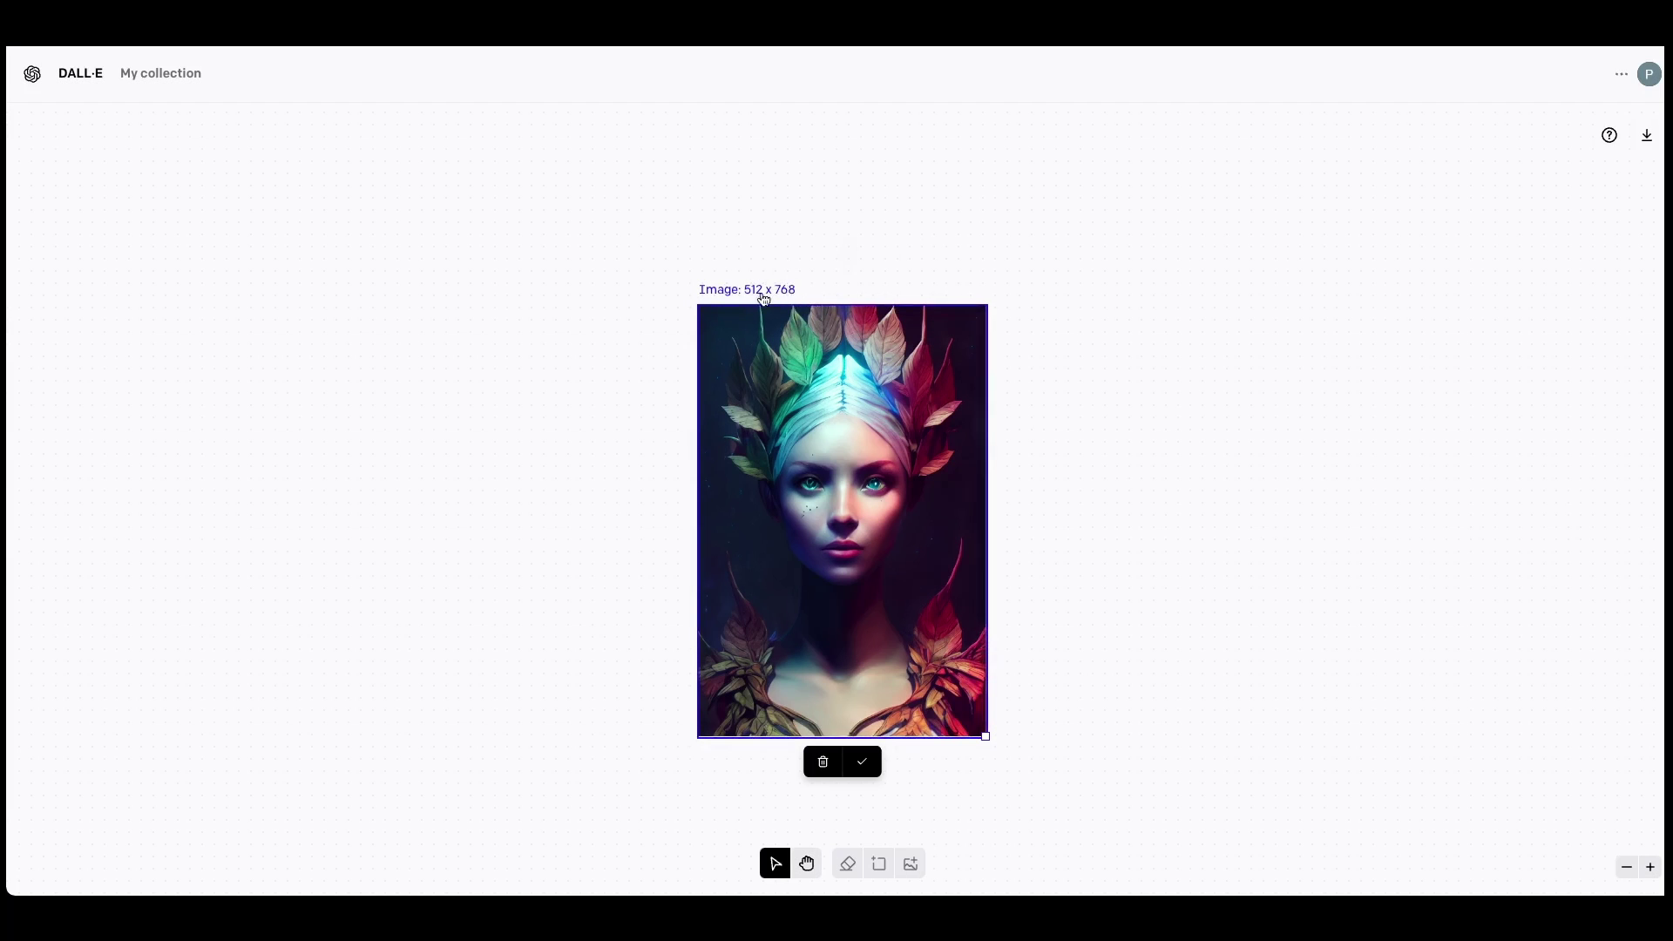
pyautogui.click(862, 761)
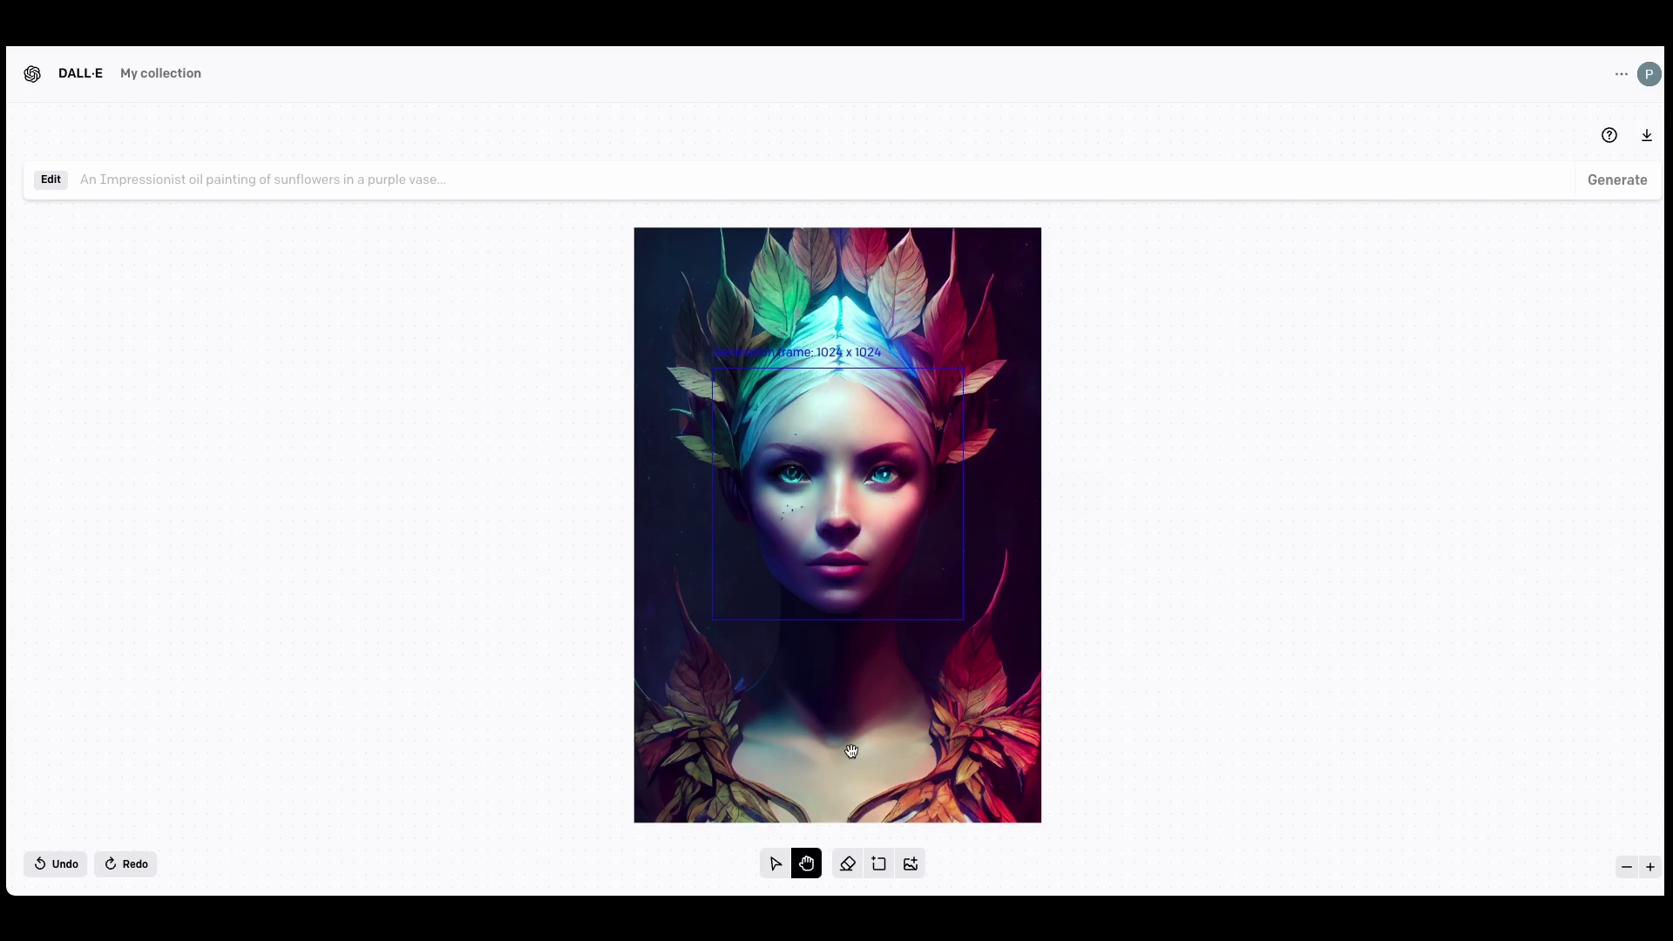
# Erase the dark forehead spot and three freckles on the left cheek
pyautogui.scroll(3, 798, 518)
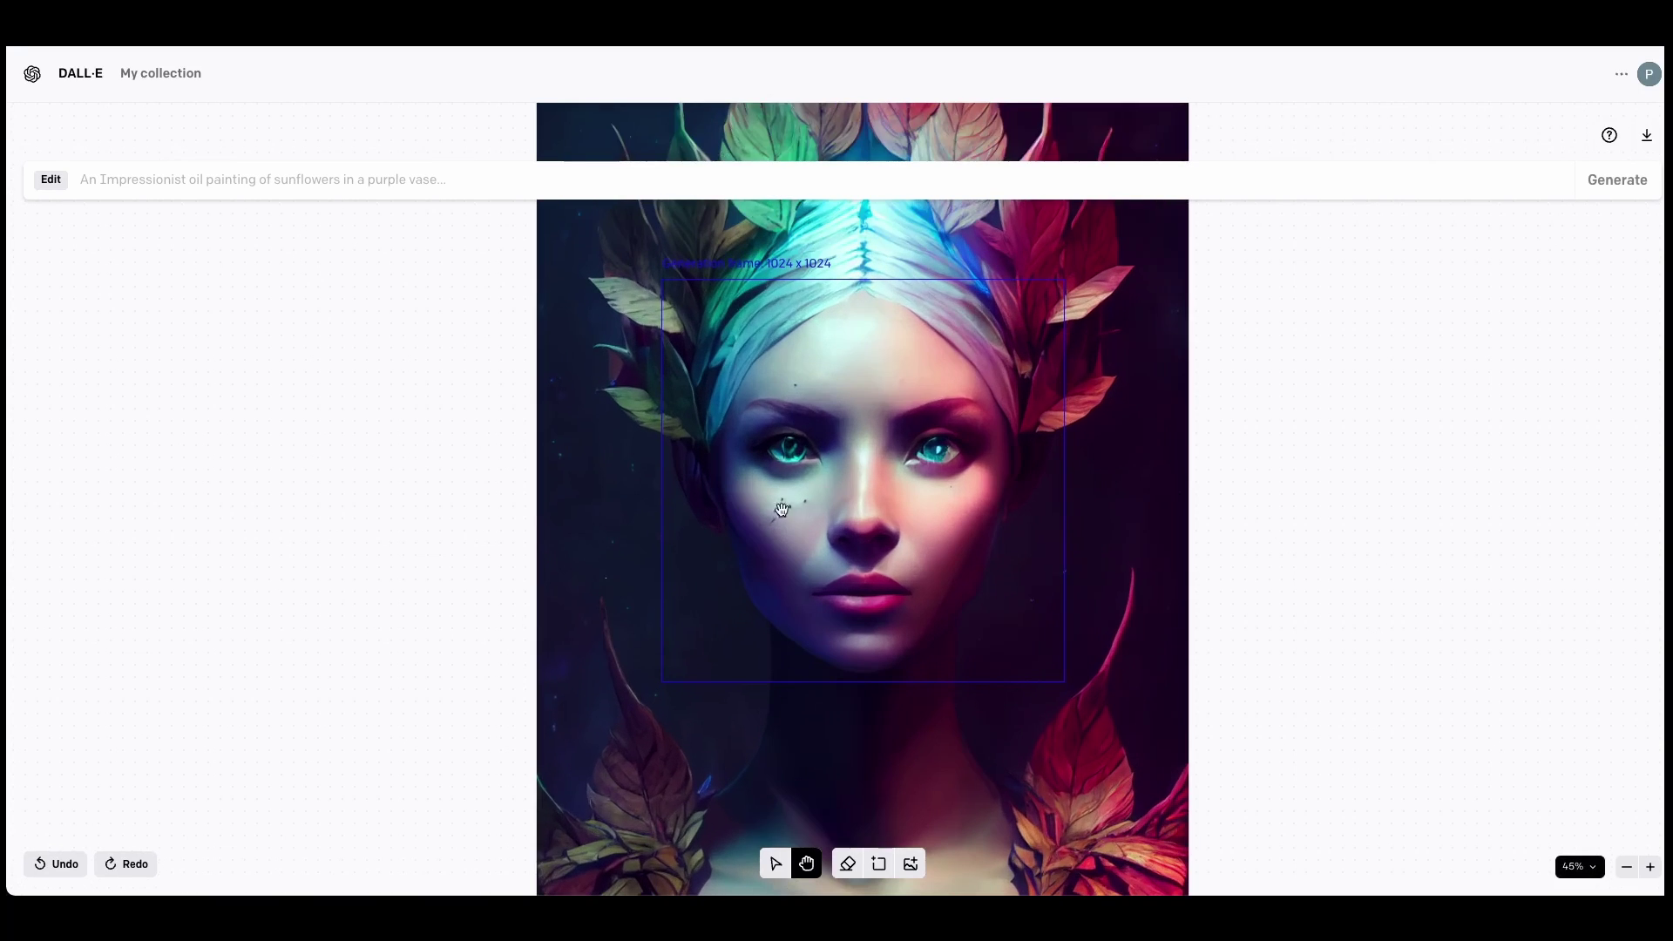
pyautogui.click(850, 866)
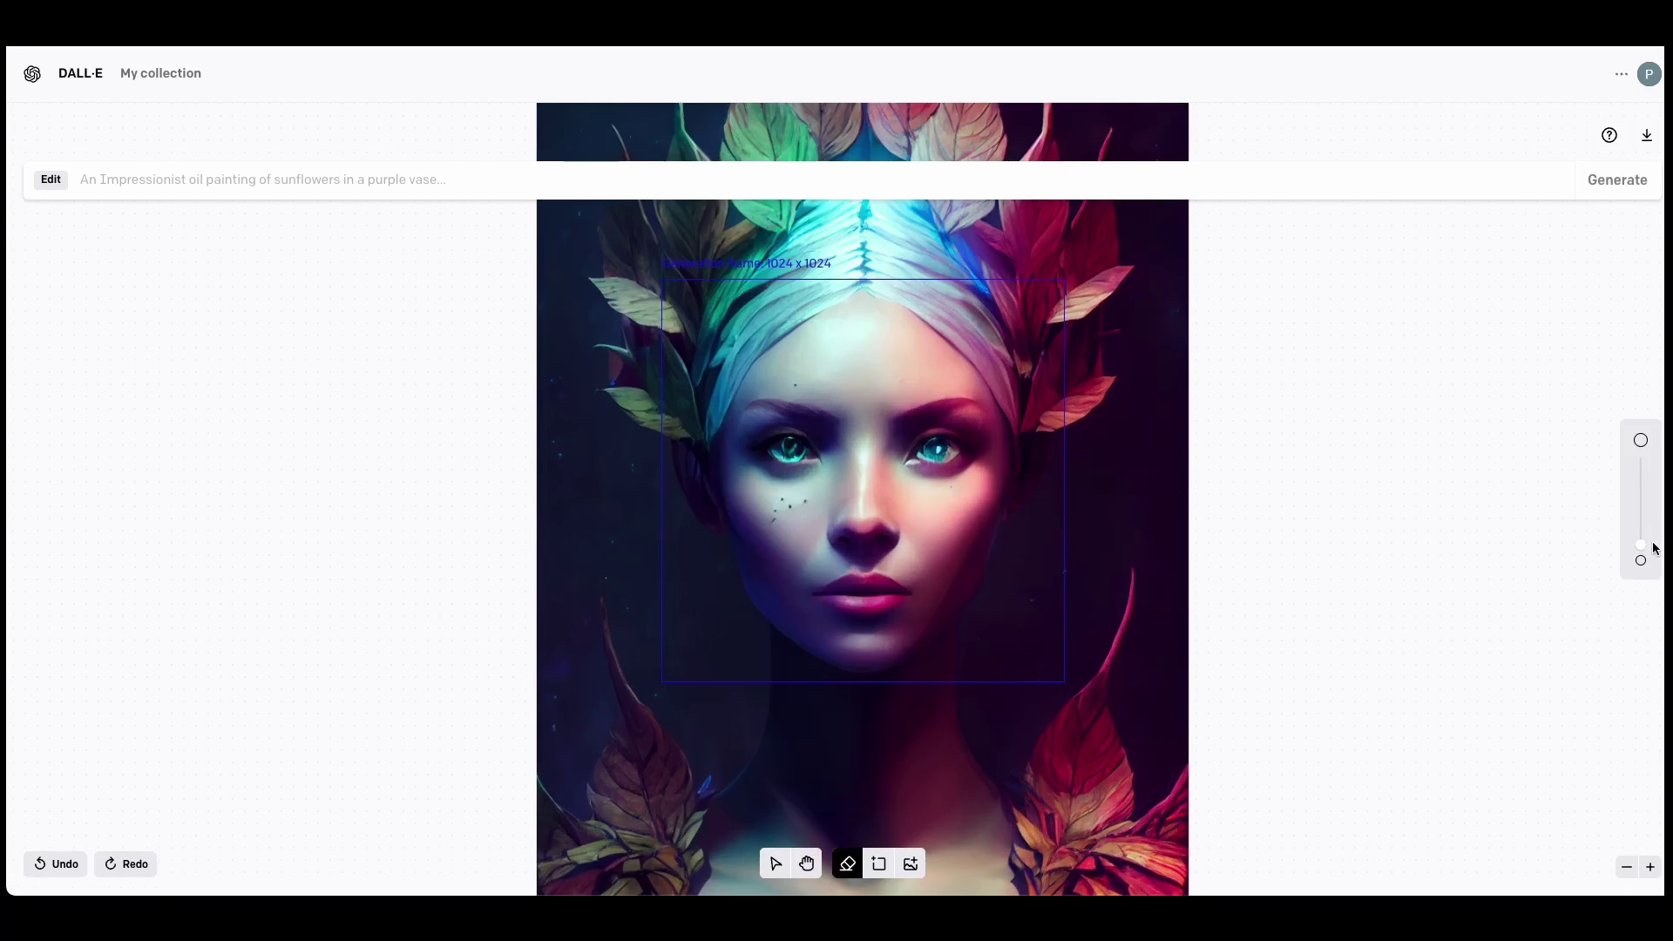
pyautogui.moveTo(1644, 545)
pyautogui.mouseDown()
pyautogui.moveTo(1641, 449)
pyautogui.moveTo(1641, 544)
pyautogui.mouseUp()
pyautogui.scroll(5, 775, 401)
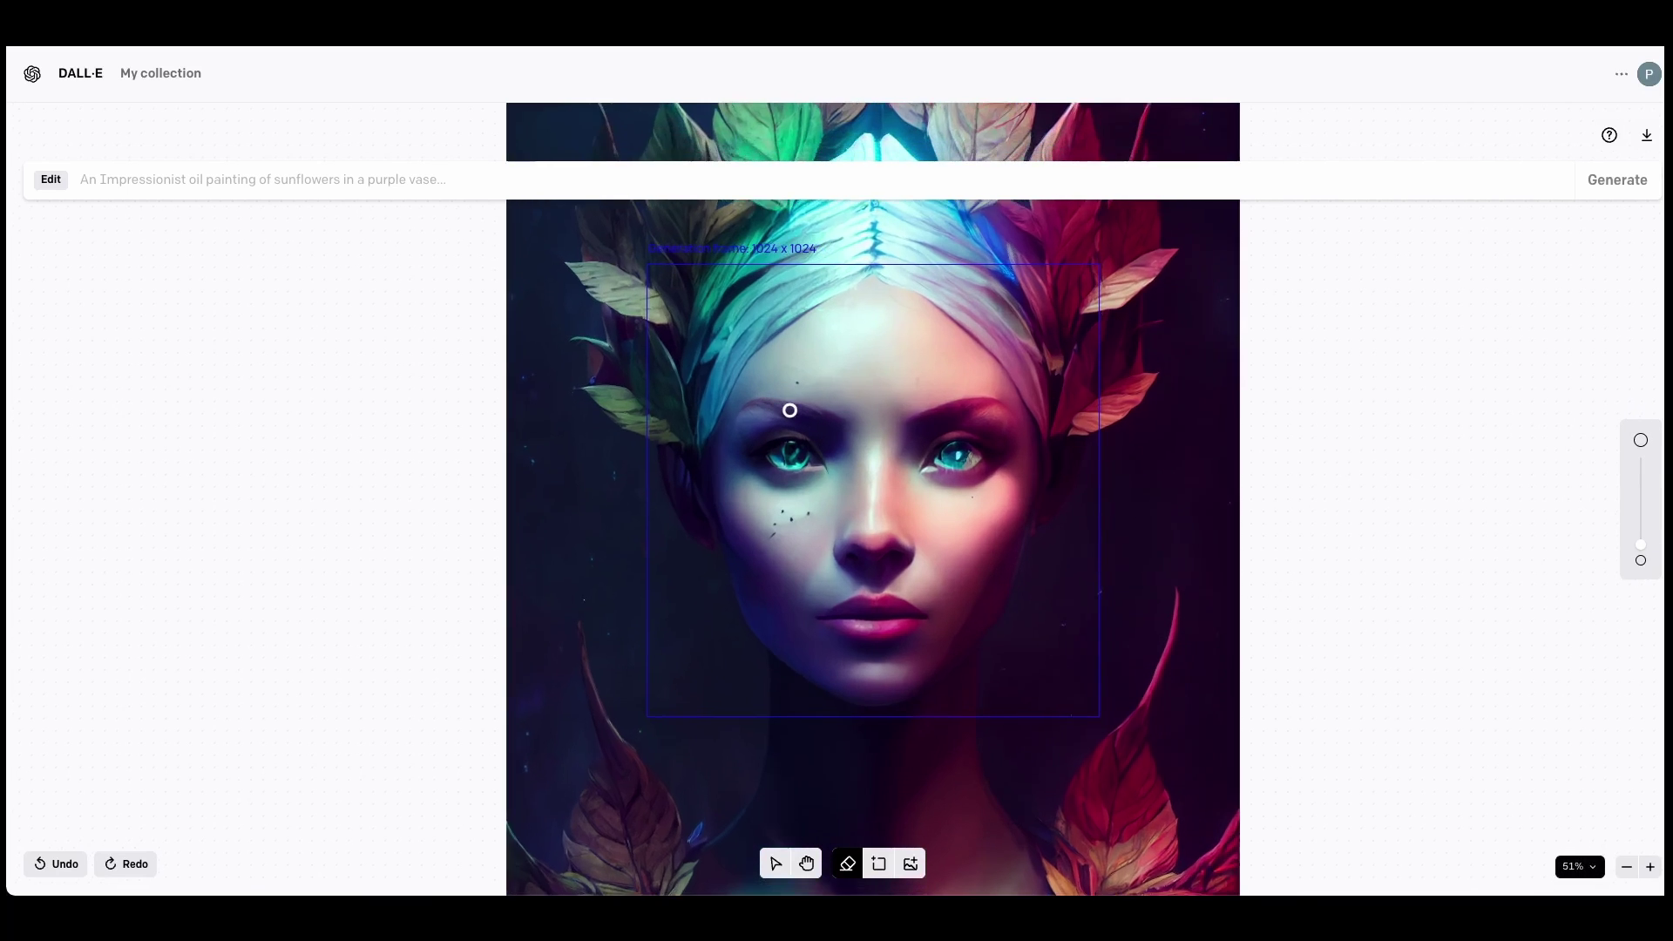
pyautogui.scroll(2, 796, 418)
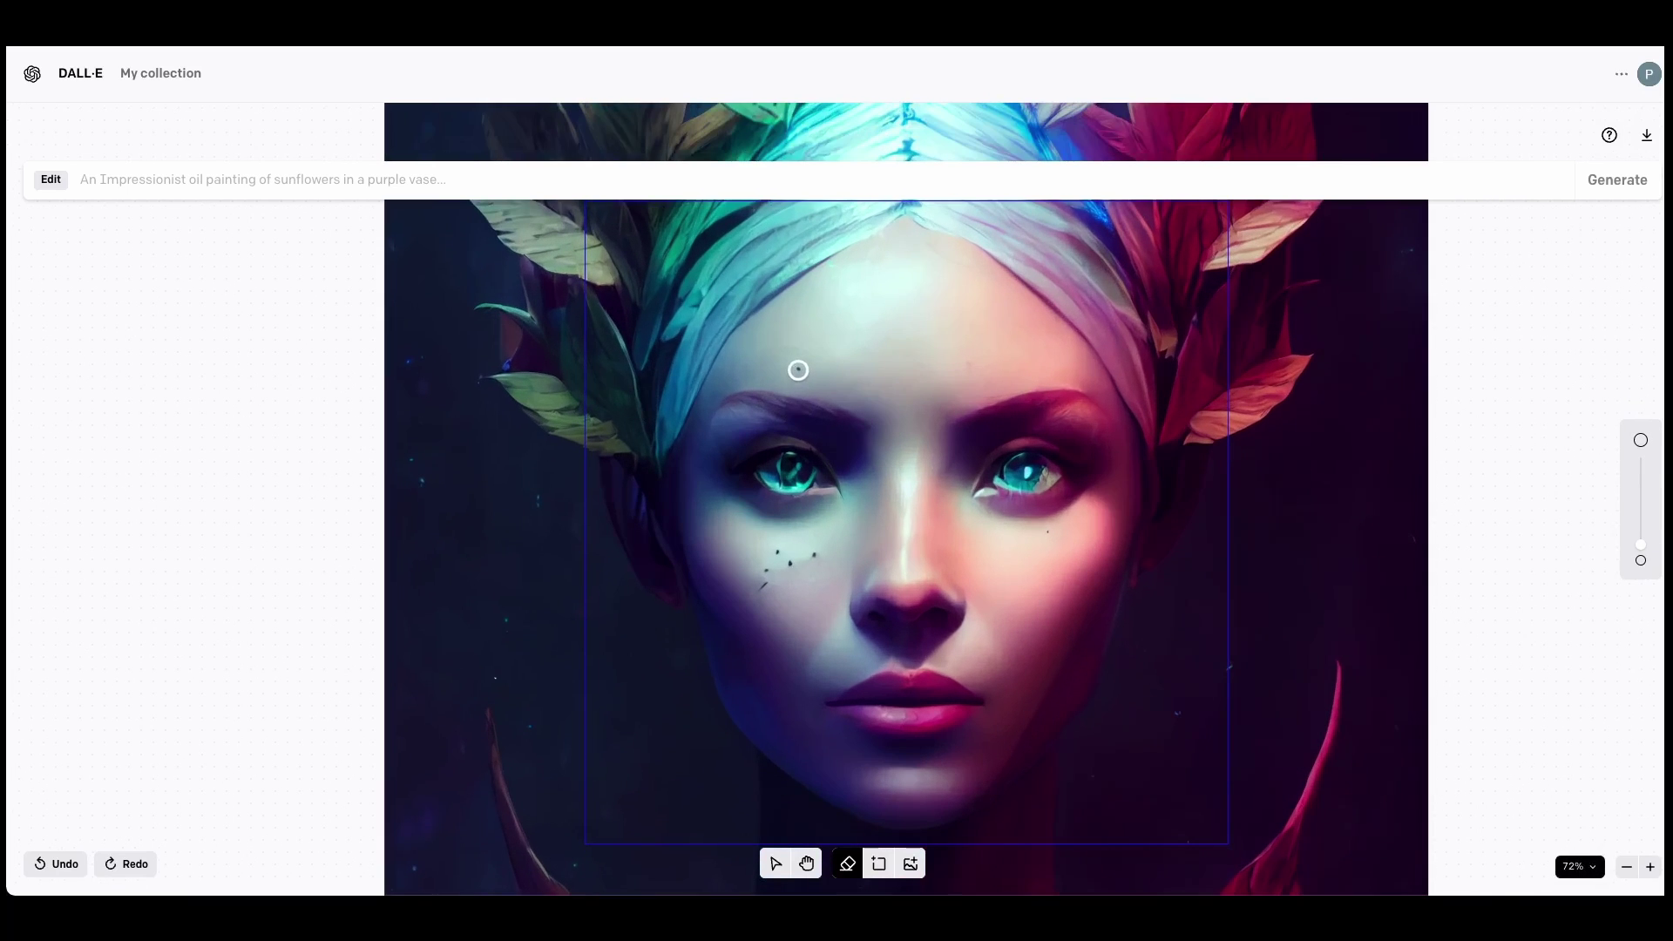
pyautogui.click(798, 369)
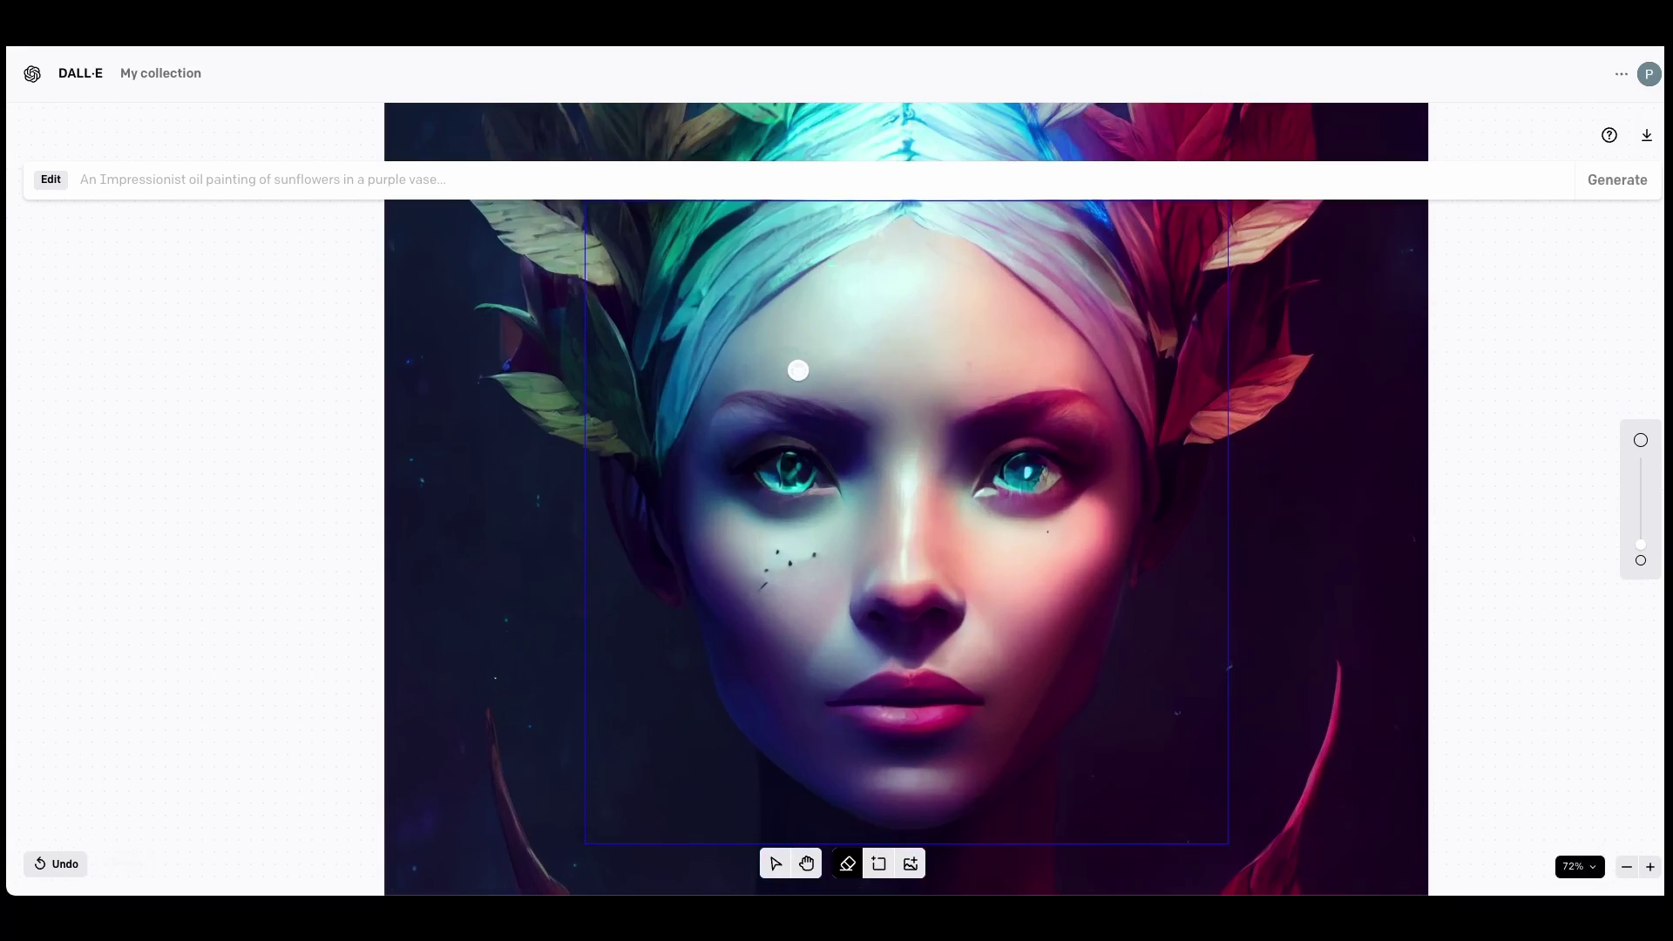
pyautogui.click(813, 557)
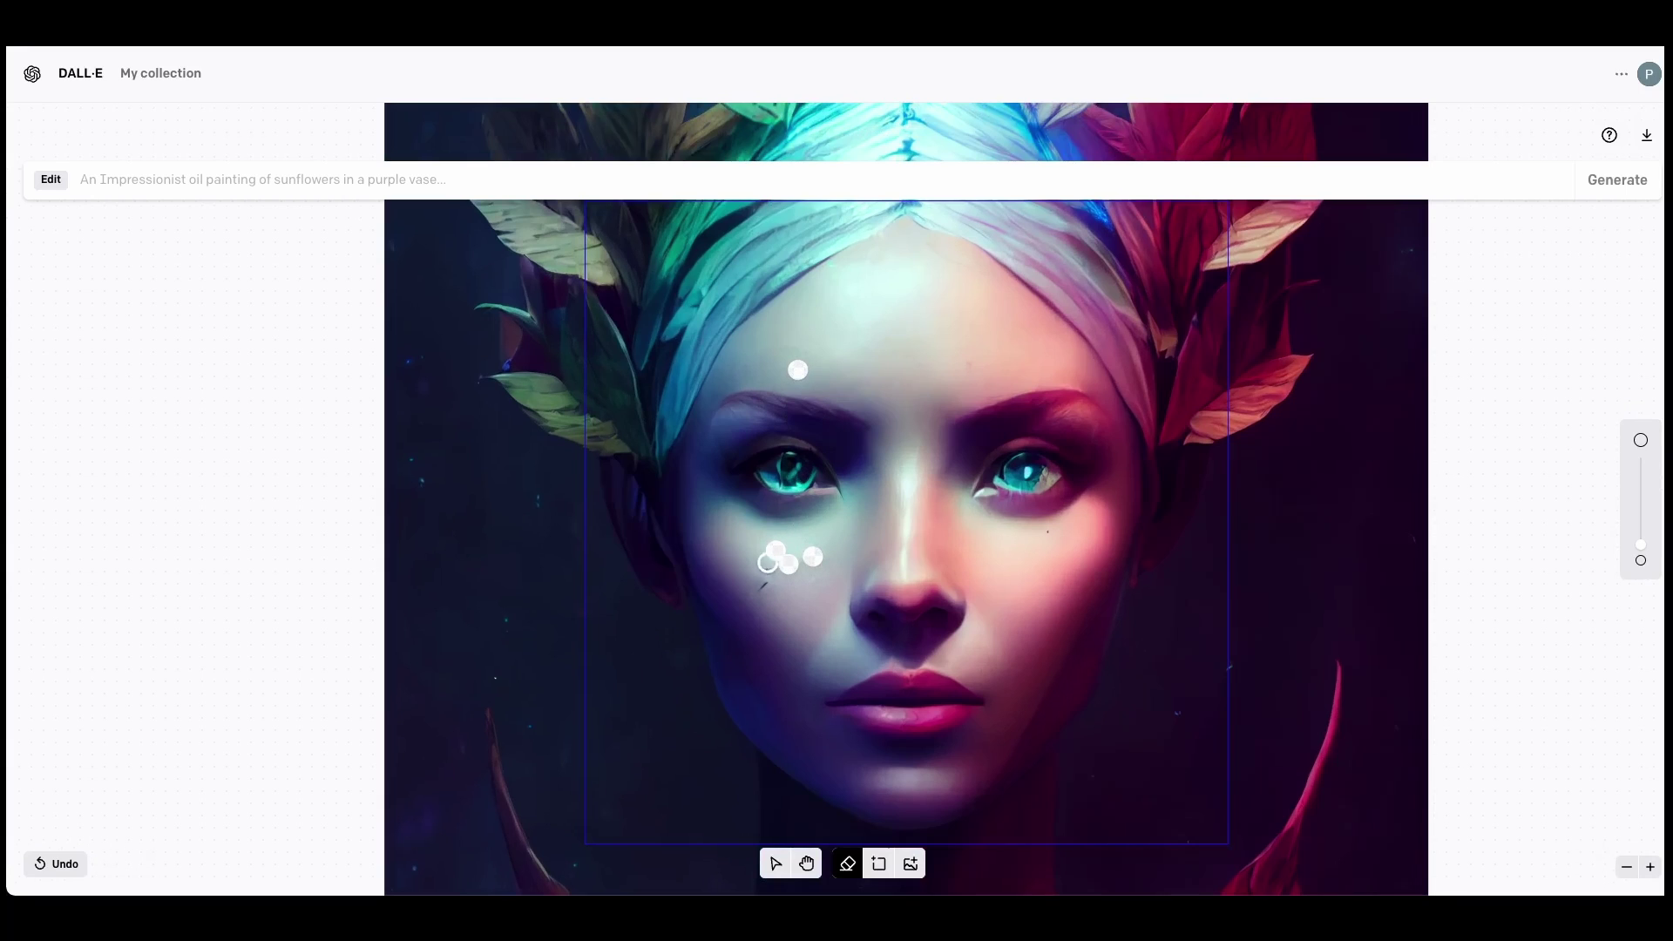
pyautogui.click(764, 567)
pyautogui.click(762, 585)
pyautogui.scroll(-1, 950, 431)
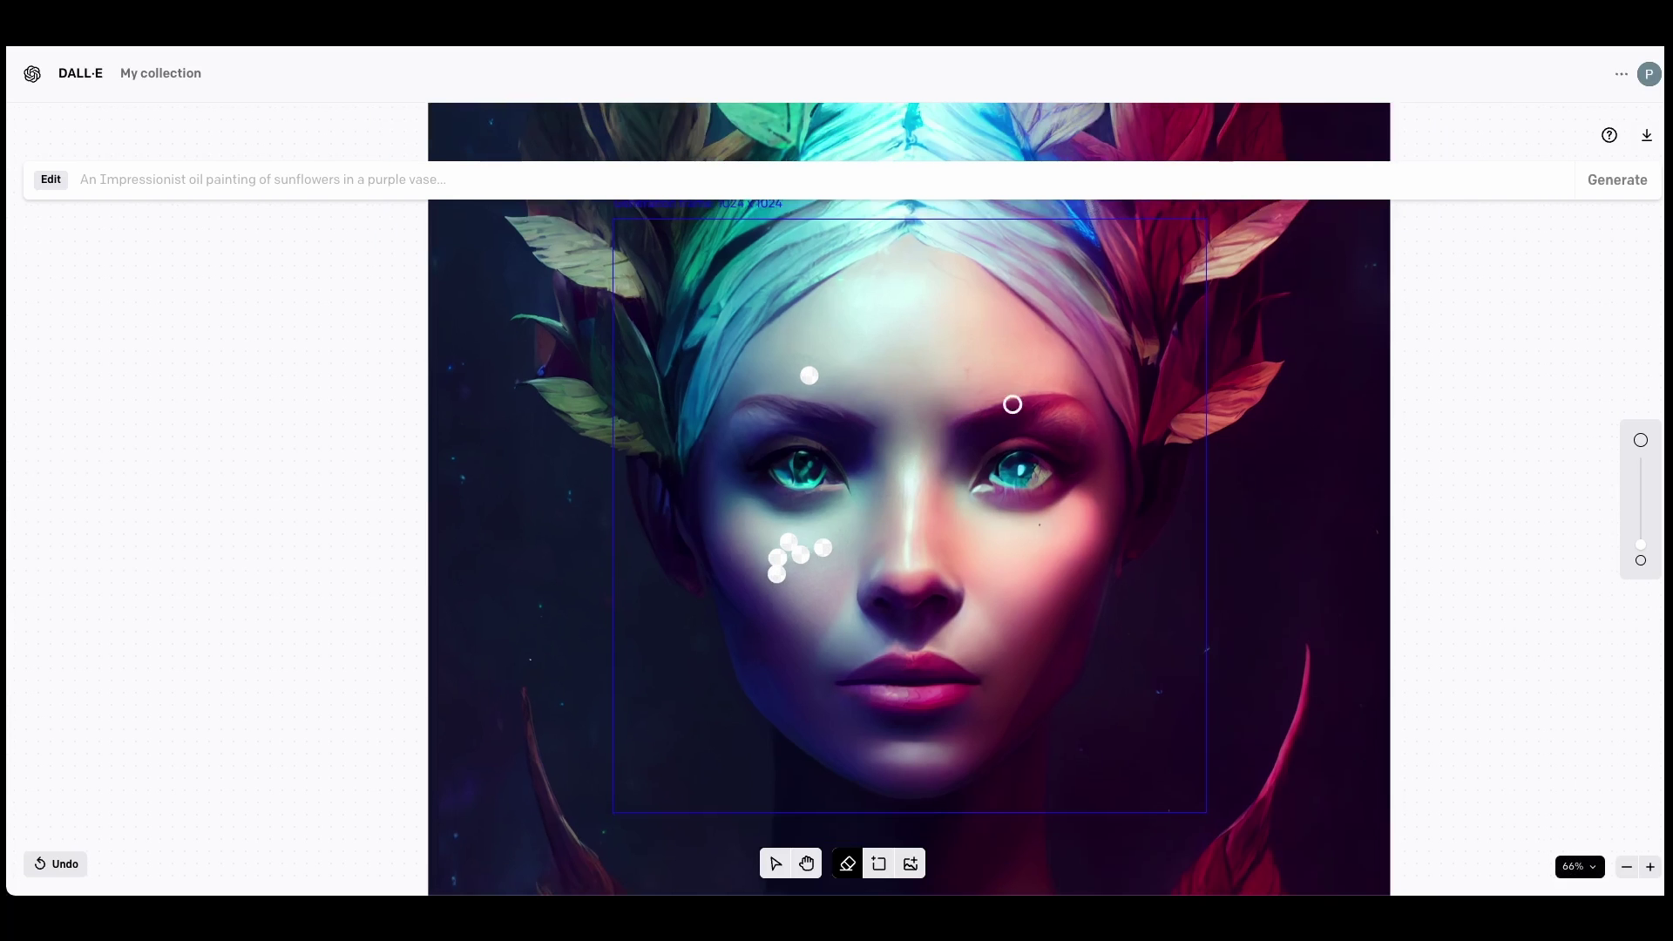
pyautogui.scroll(-4, 1173, 310)
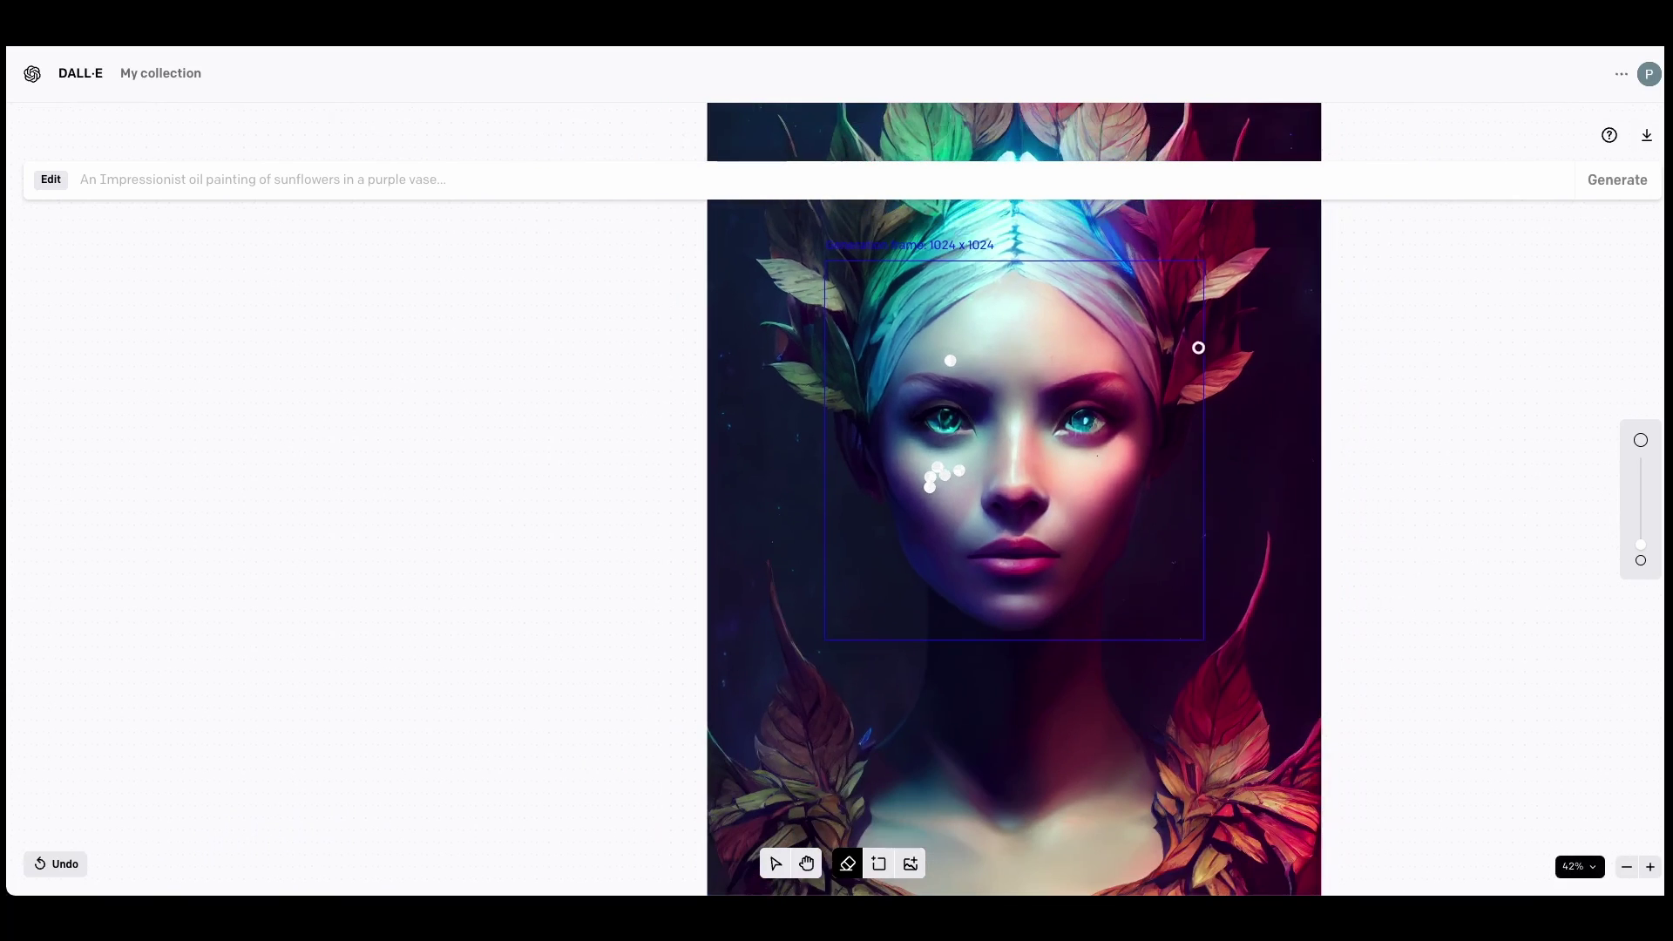
# Pan the portrait back into view and start a new generation frame over the face
pyautogui.click(806, 864)
pyautogui.moveTo(1060, 708); pyautogui.dragTo(986, 743)
pyautogui.click(876, 864)
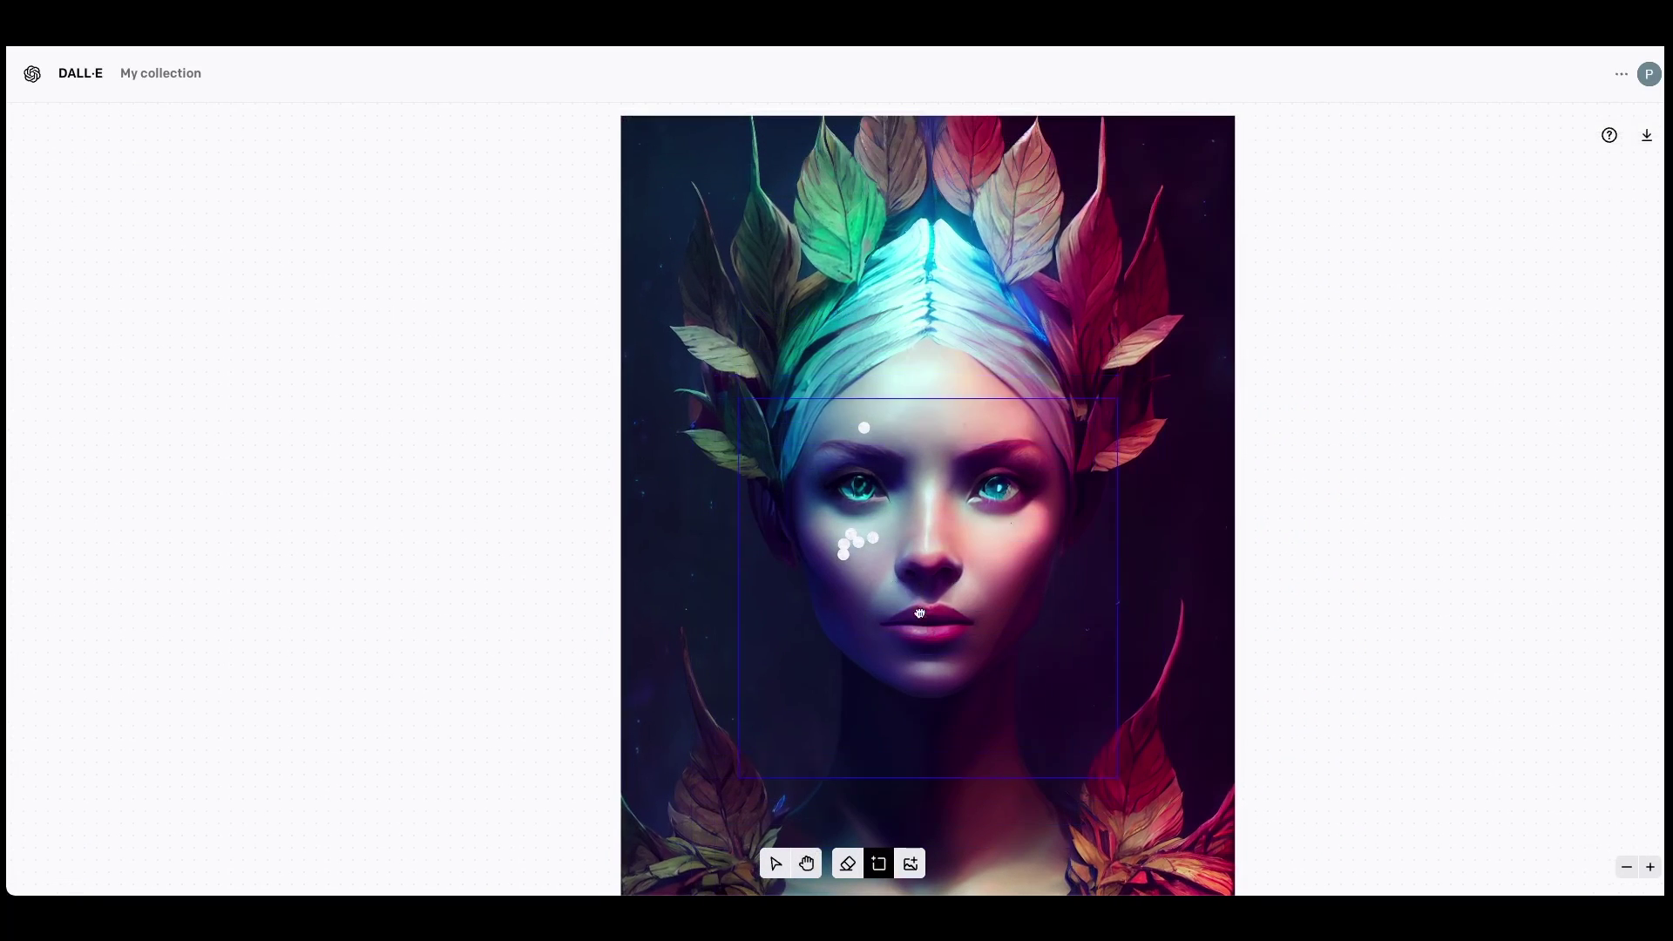
pyautogui.scroll(5, 888, 528)
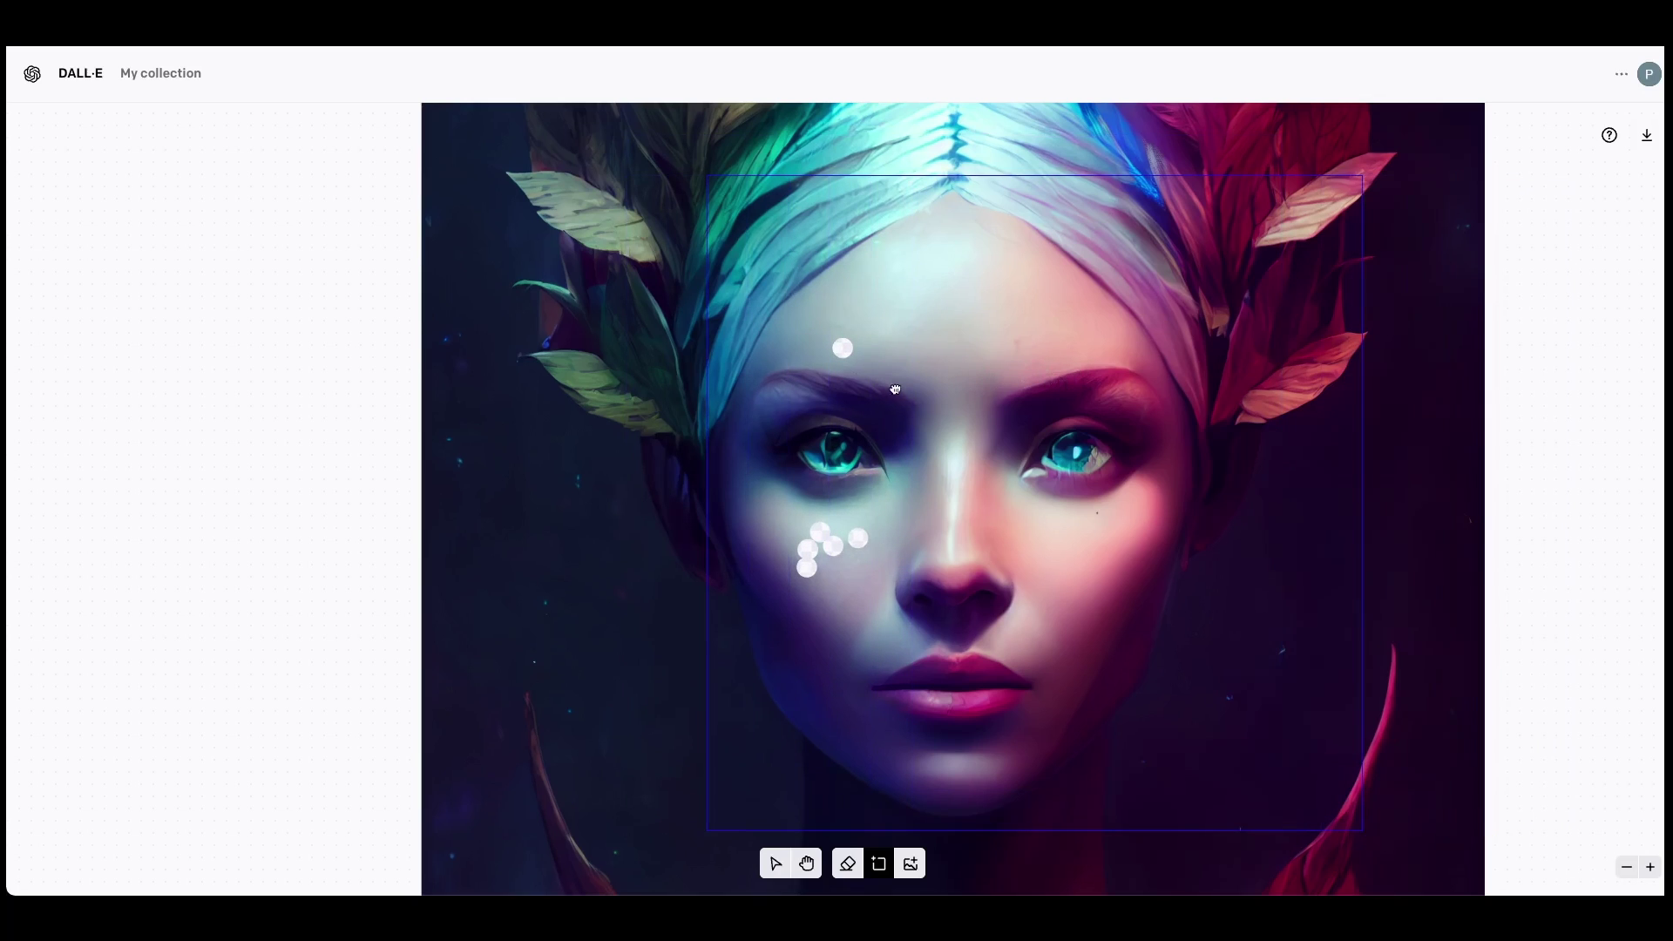
# Fix the frame over the face and generate skin fills with the prompt 'face'
pyautogui.click(814, 389)
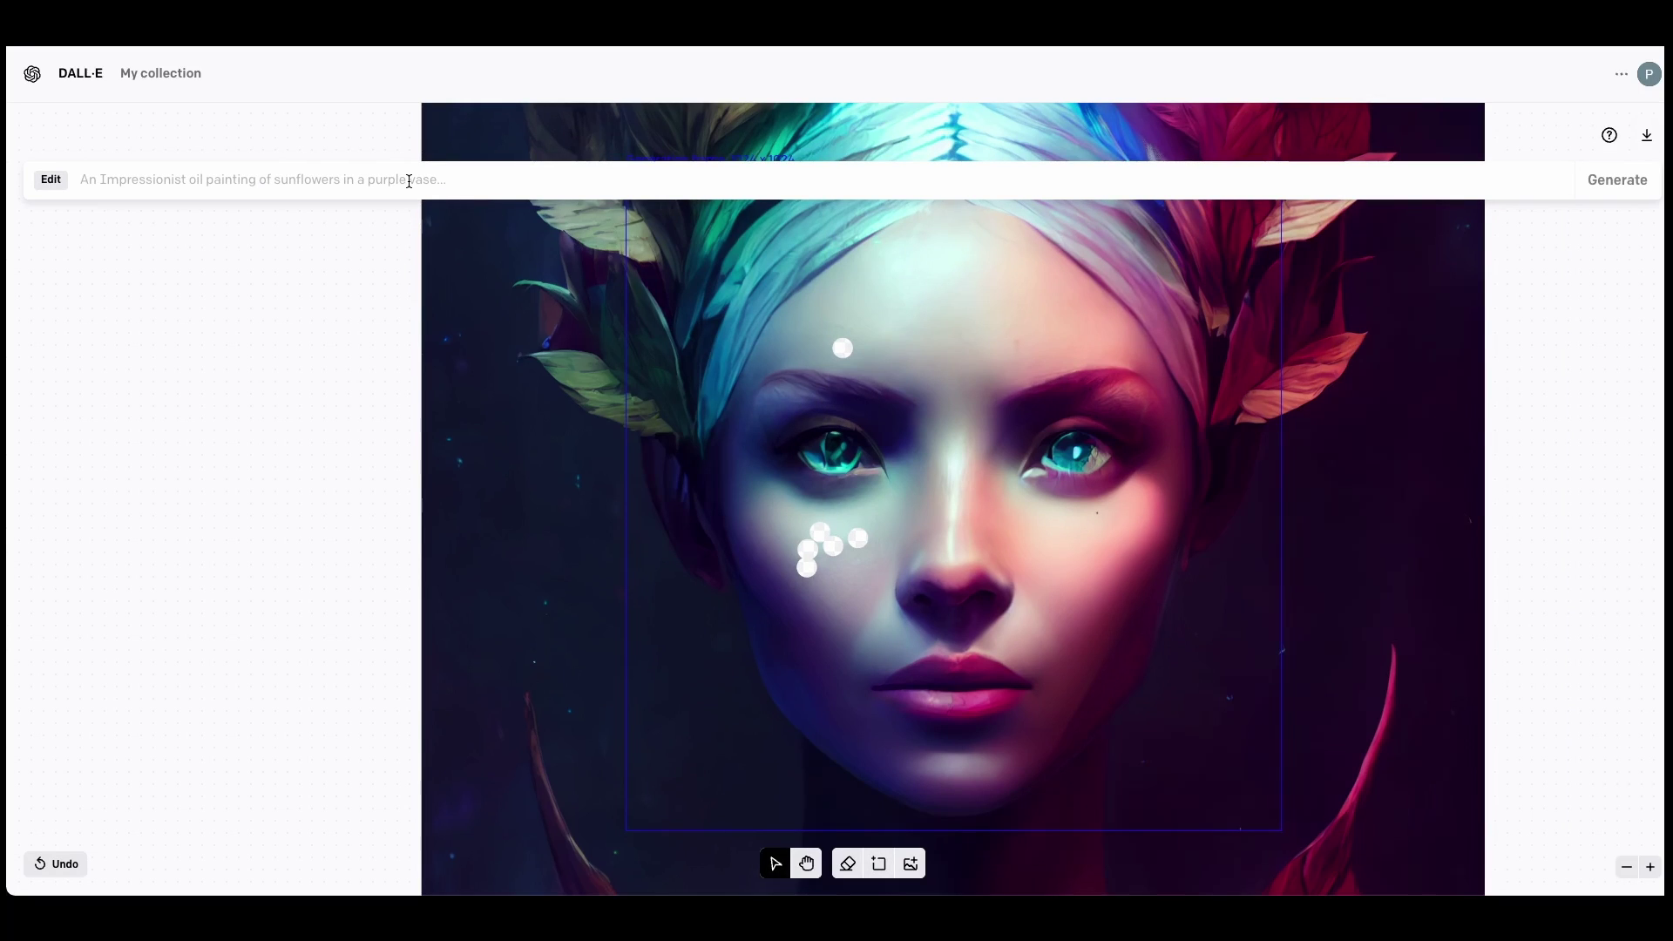
pyautogui.write('face')
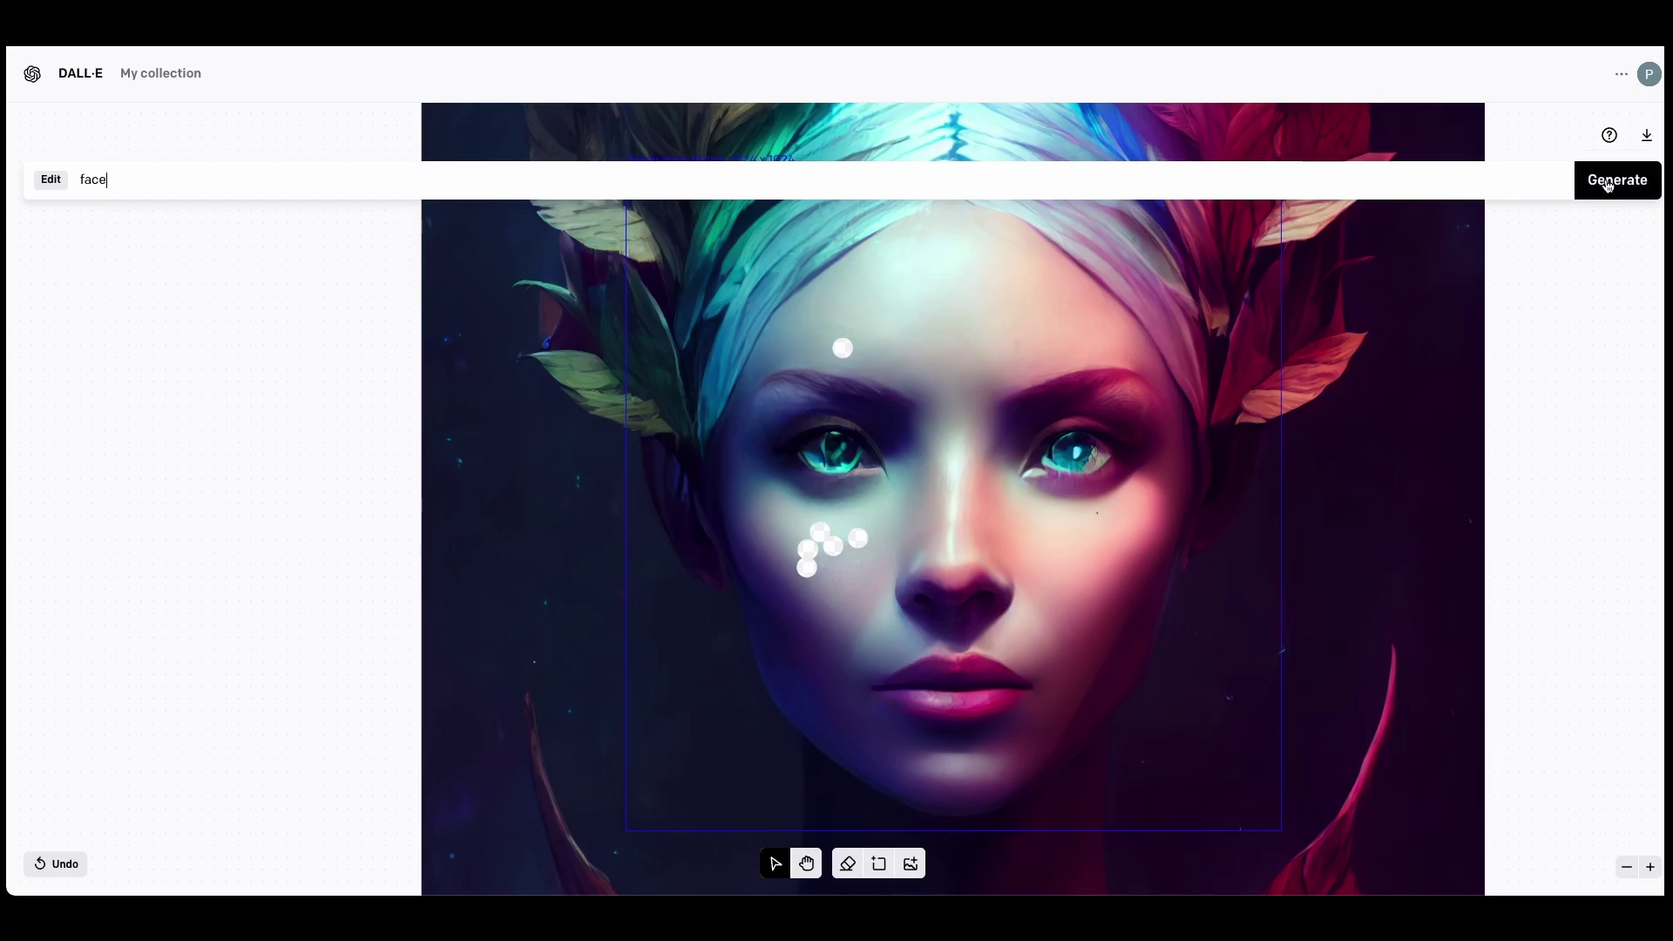
pyautogui.click(1608, 185)
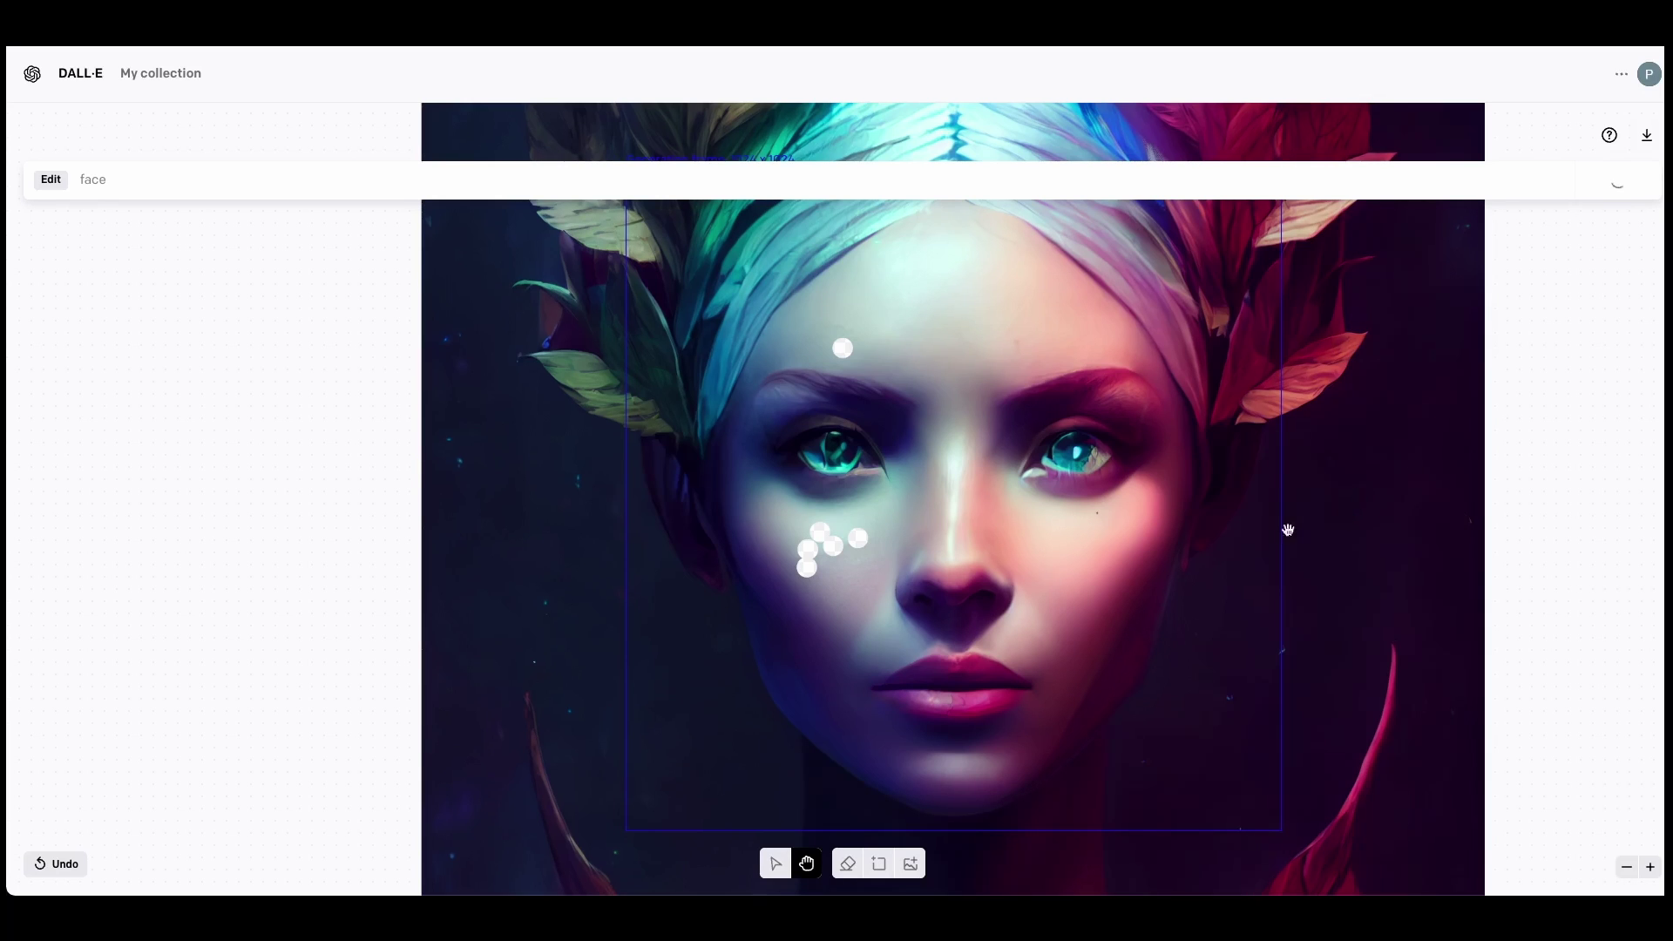
pyautogui.scroll(-1, 1038, 488)
pyautogui.scroll(-2, 1207, 418)
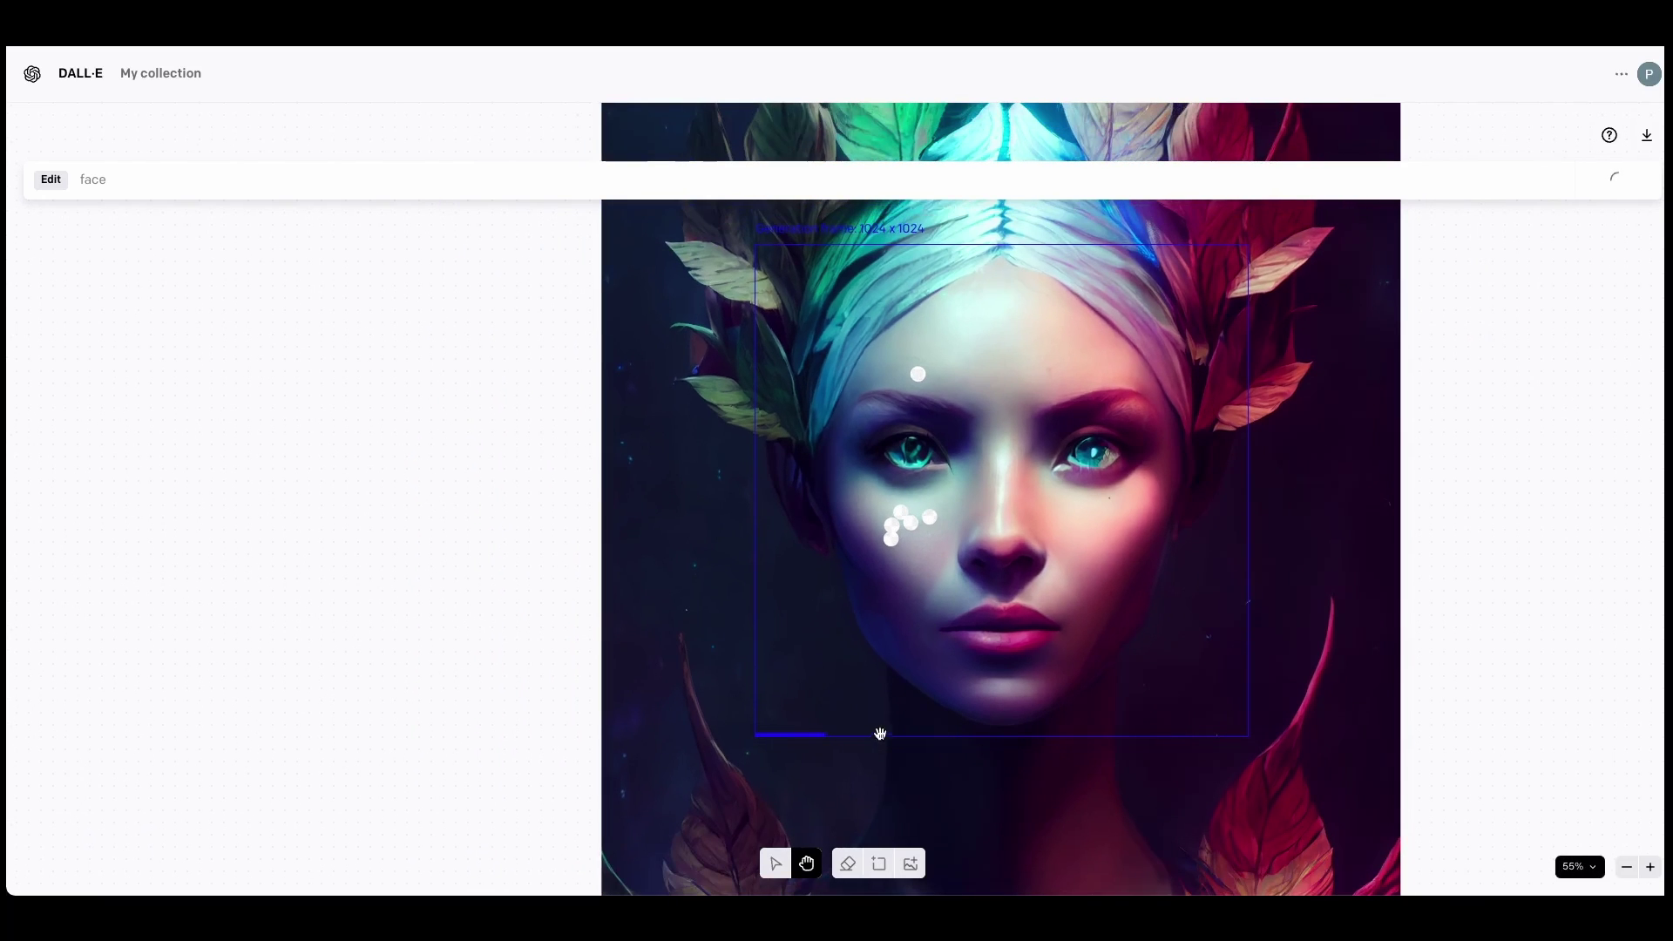
pyautogui.moveTo(1288, 627); pyautogui.dragTo(1256, 647)
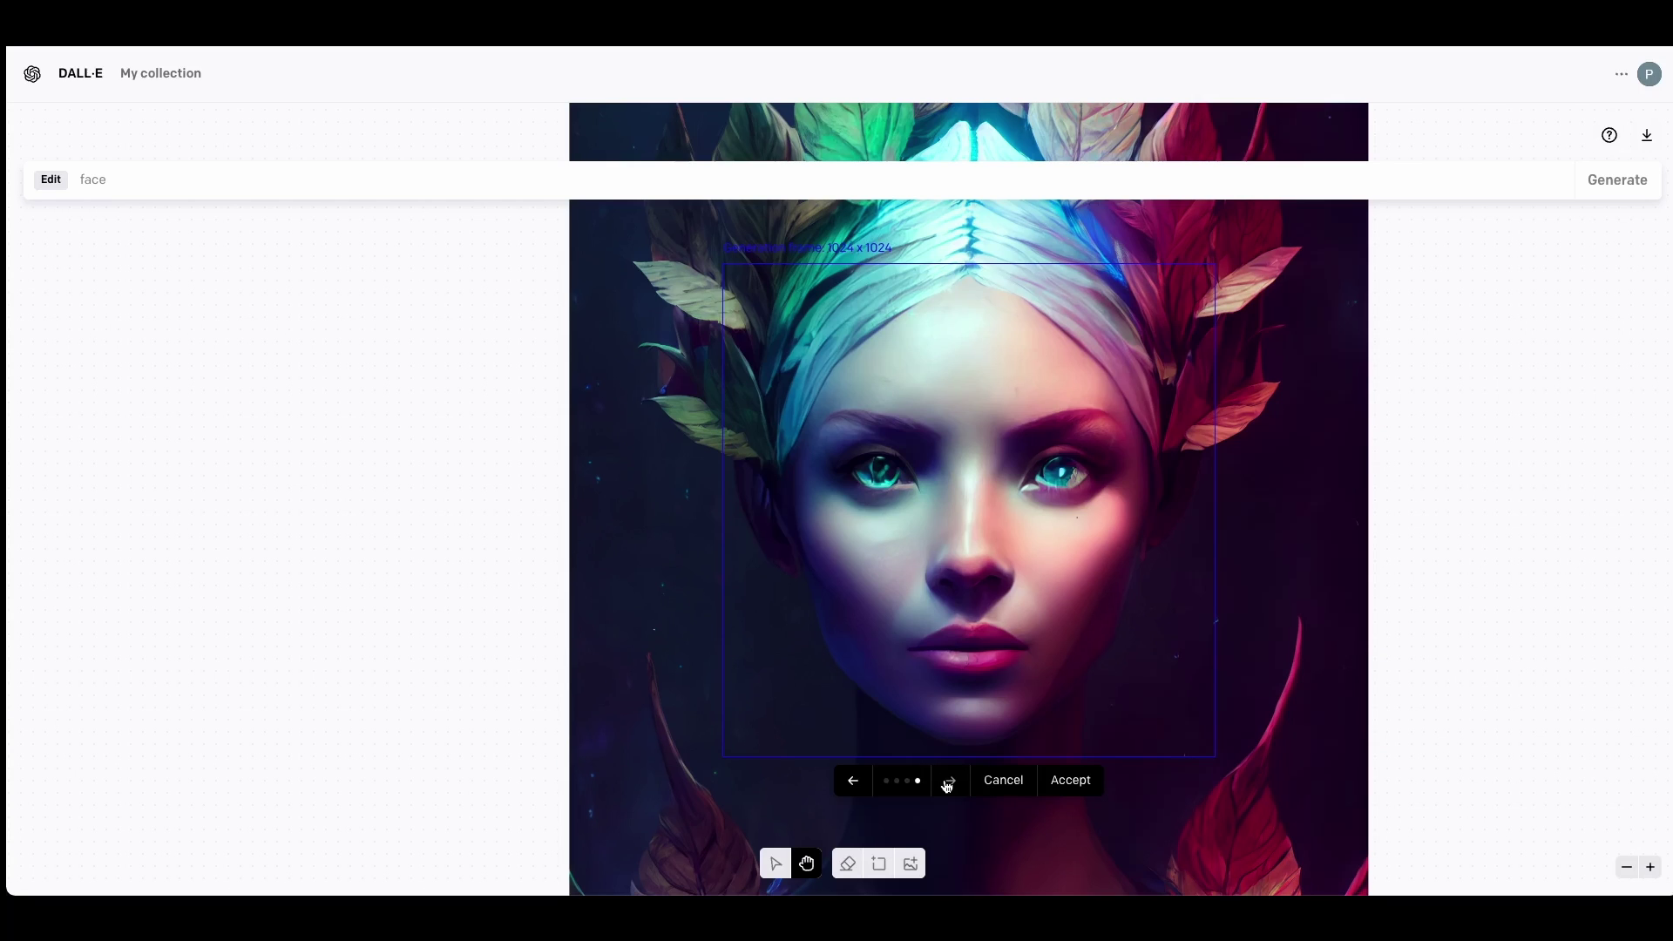
# Keep the chosen face fill, then erase both eyes and recentre the face
pyautogui.click(1078, 779)
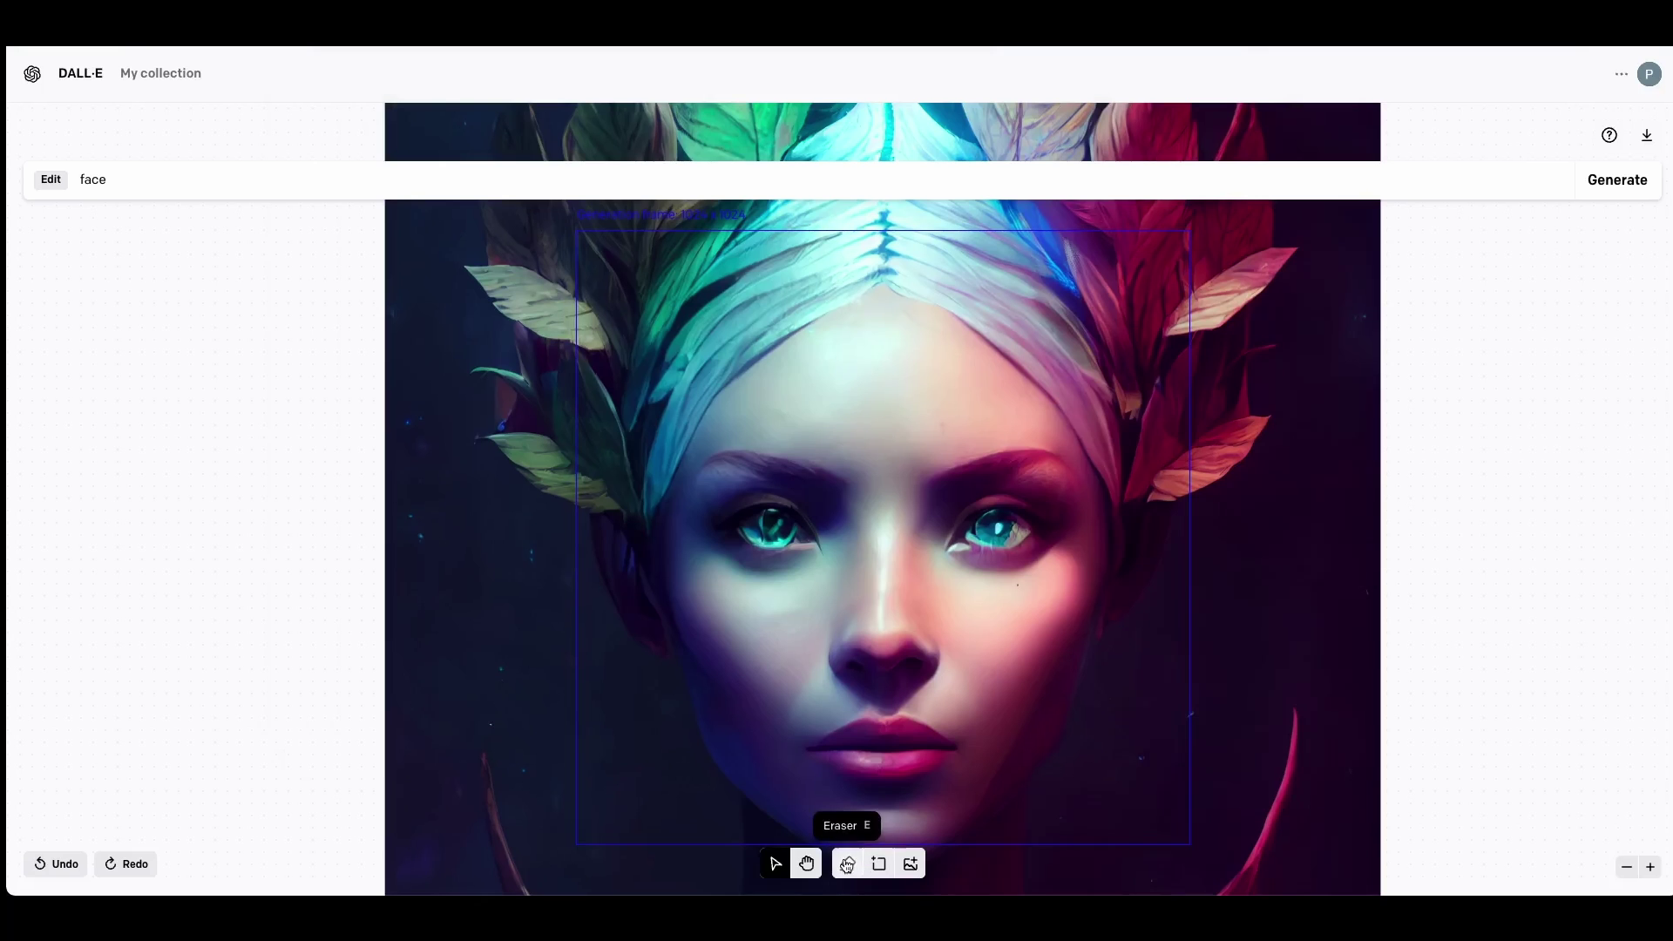
pyautogui.scroll(5, 773, 523)
pyautogui.moveTo(773, 522)
pyautogui.mouseDown()
pyautogui.moveTo(751, 497)
pyautogui.moveTo(719, 531)
pyautogui.moveTo(819, 537)
pyautogui.mouseUp()
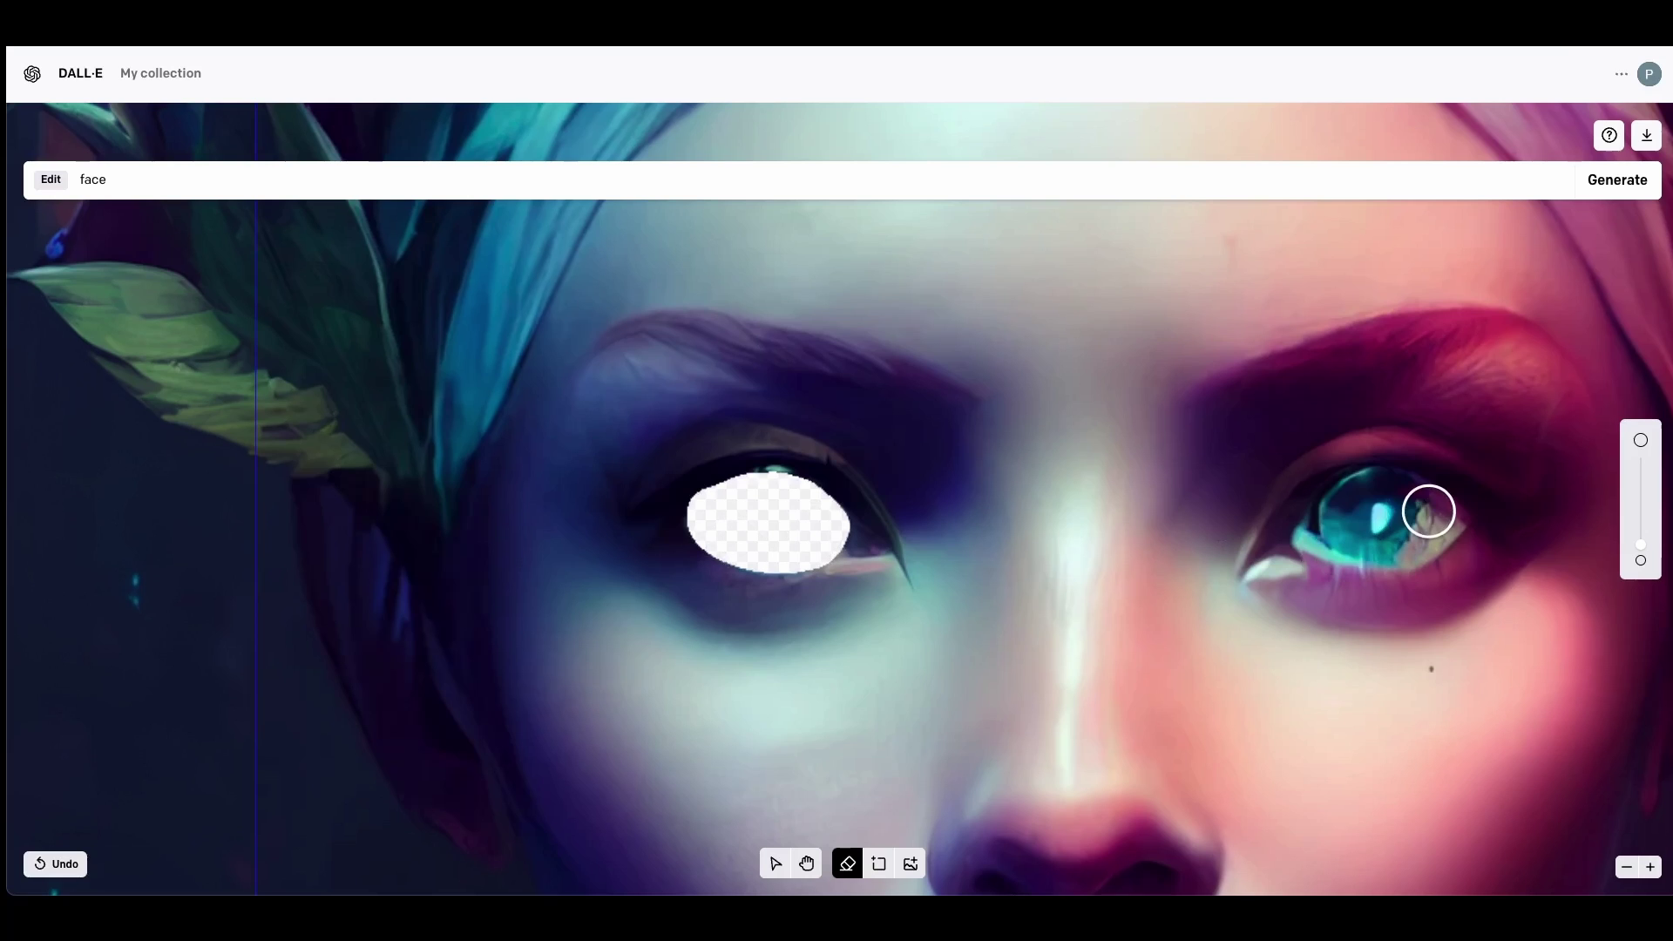
pyautogui.moveTo(1426, 508)
pyautogui.mouseDown()
pyautogui.moveTo(1392, 494)
pyautogui.moveTo(1319, 526)
pyautogui.moveTo(1415, 538)
pyautogui.moveTo(1437, 524)
pyautogui.moveTo(1357, 543)
pyautogui.moveTo(1440, 534)
pyautogui.moveTo(1307, 544)
pyautogui.mouseUp()
pyautogui.moveTo(789, 497)
pyautogui.mouseDown()
pyautogui.moveTo(767, 483)
pyautogui.moveTo(837, 536)
pyautogui.mouseUp()
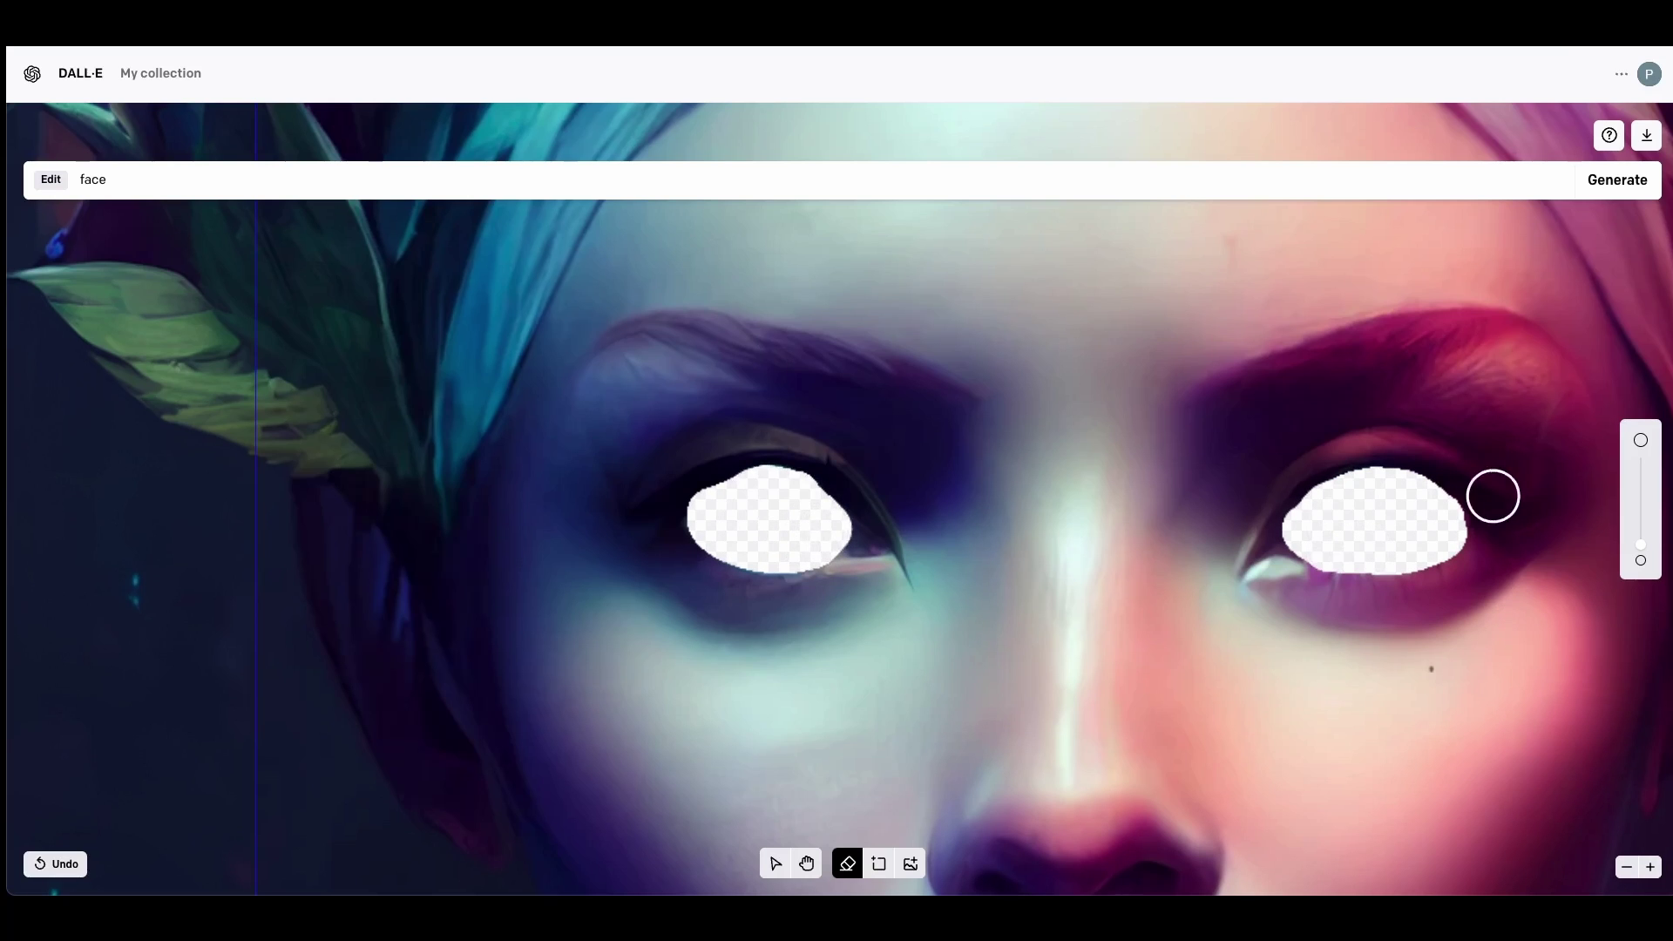
pyautogui.scroll(-5, 1108, 554)
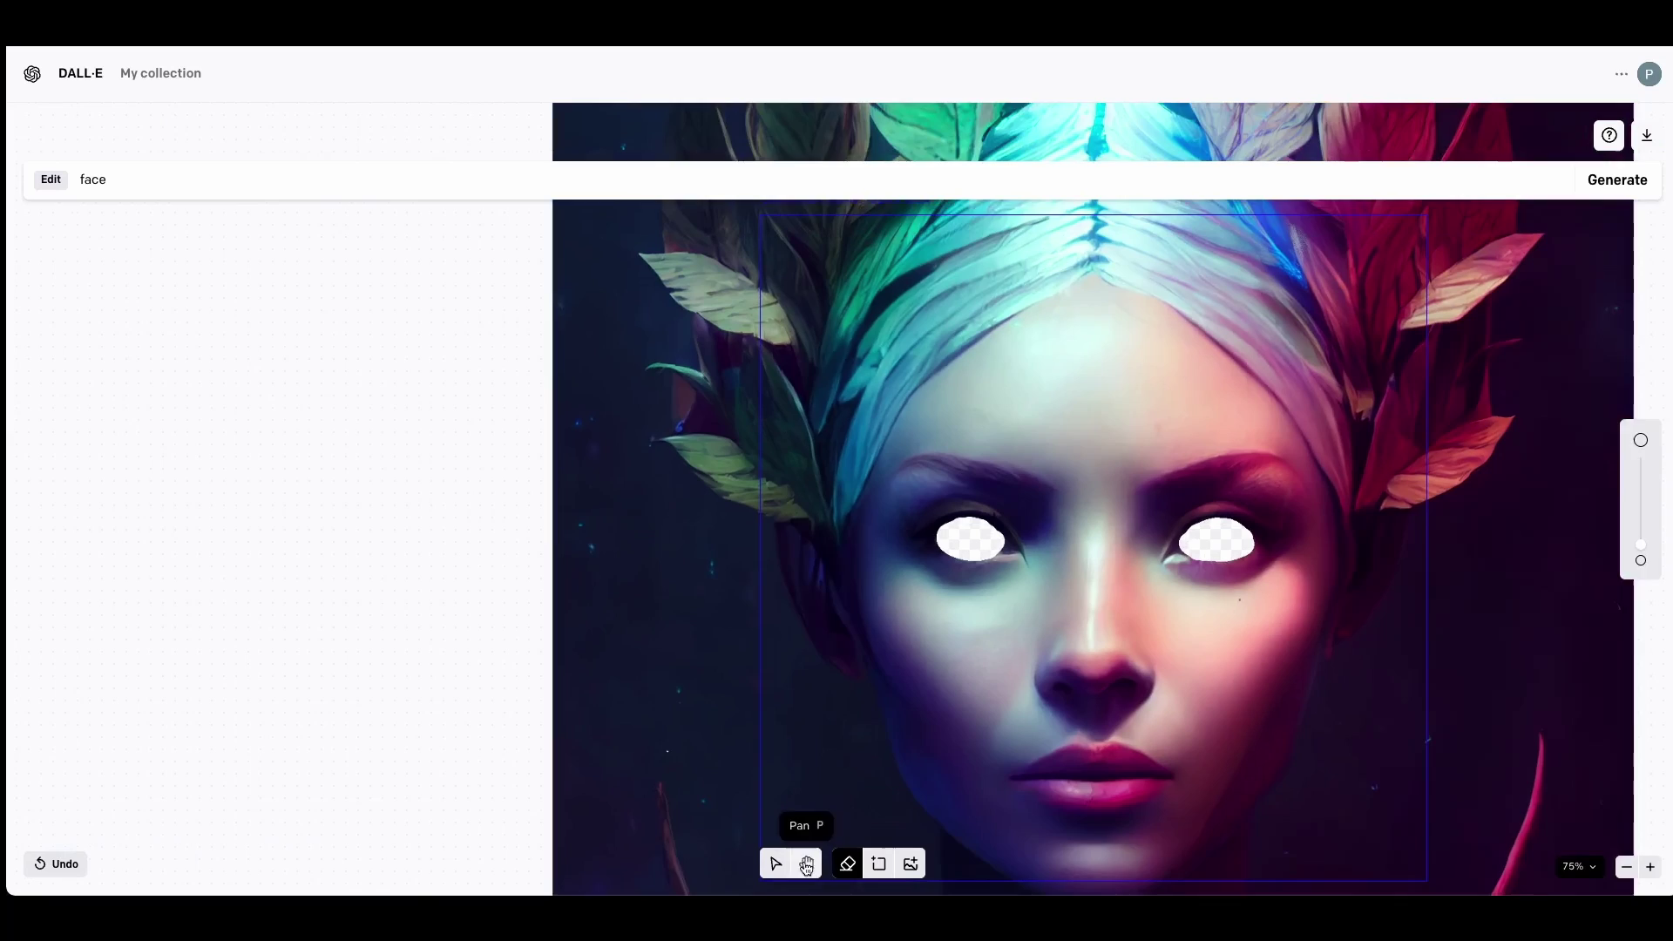
pyautogui.click(806, 866)
pyautogui.moveTo(1159, 662); pyautogui.dragTo(915, 665)
pyautogui.scroll(-2, 860, 583)
pyautogui.click(122, 183)
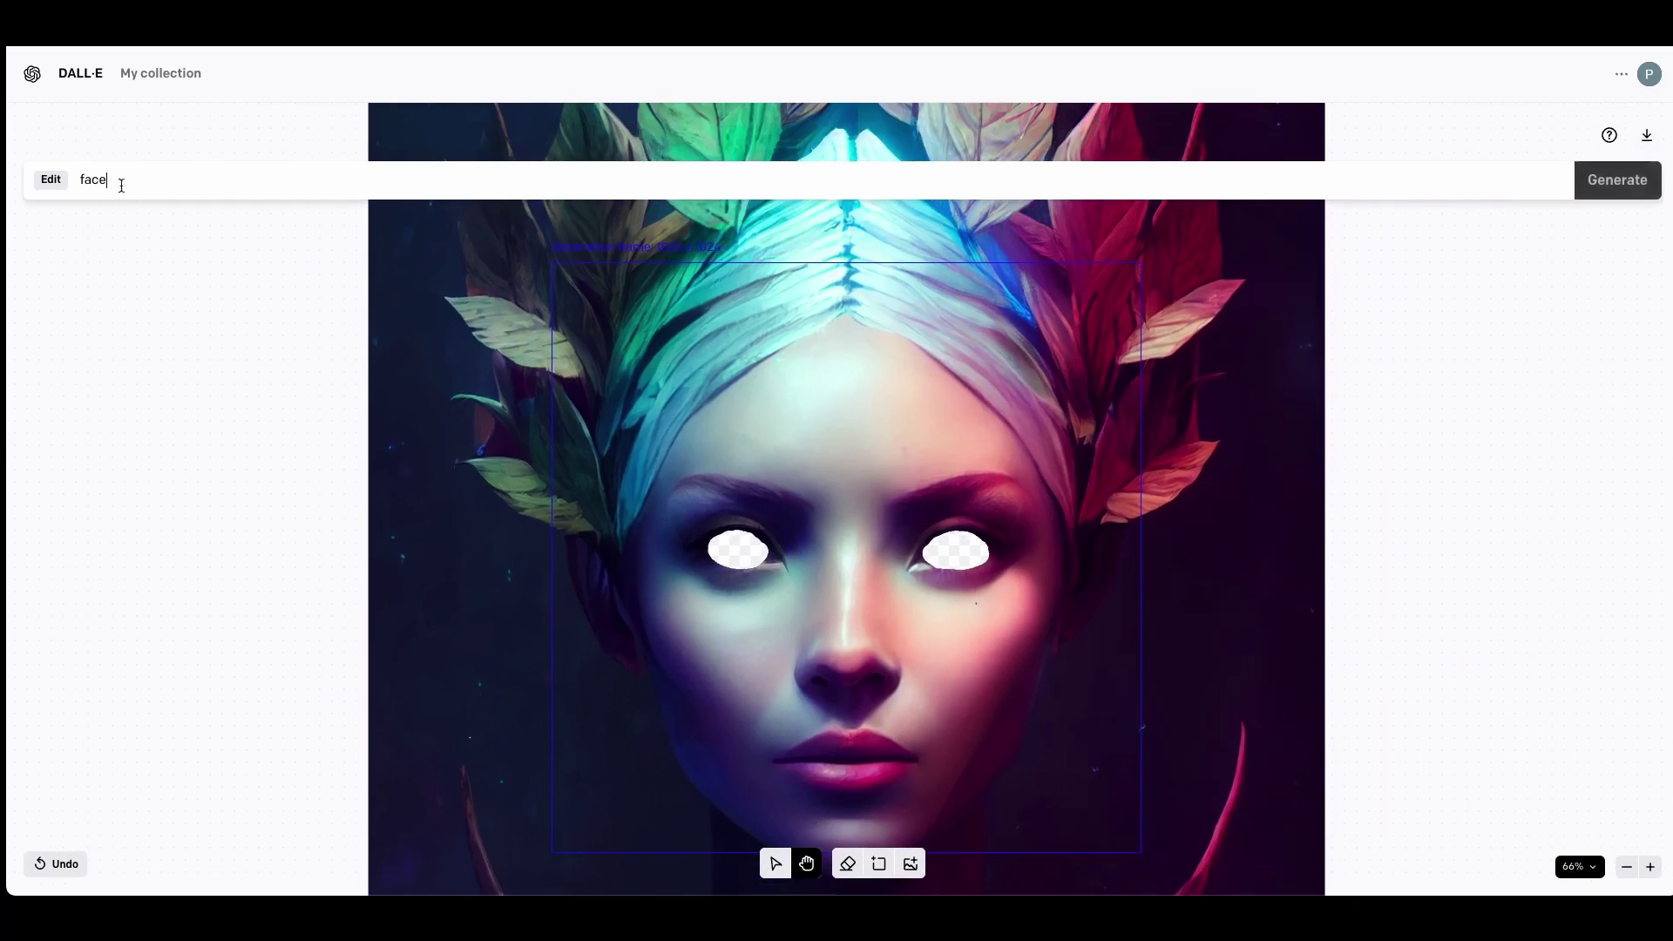
# Generate eyes with the prompt 'beautiful female symmetric eyes', review four variants, and discard them
pyautogui.moveTo(122, 186); pyautogui.dragTo(56, 182)
pyautogui.write('beautiful female symmetric eyes')
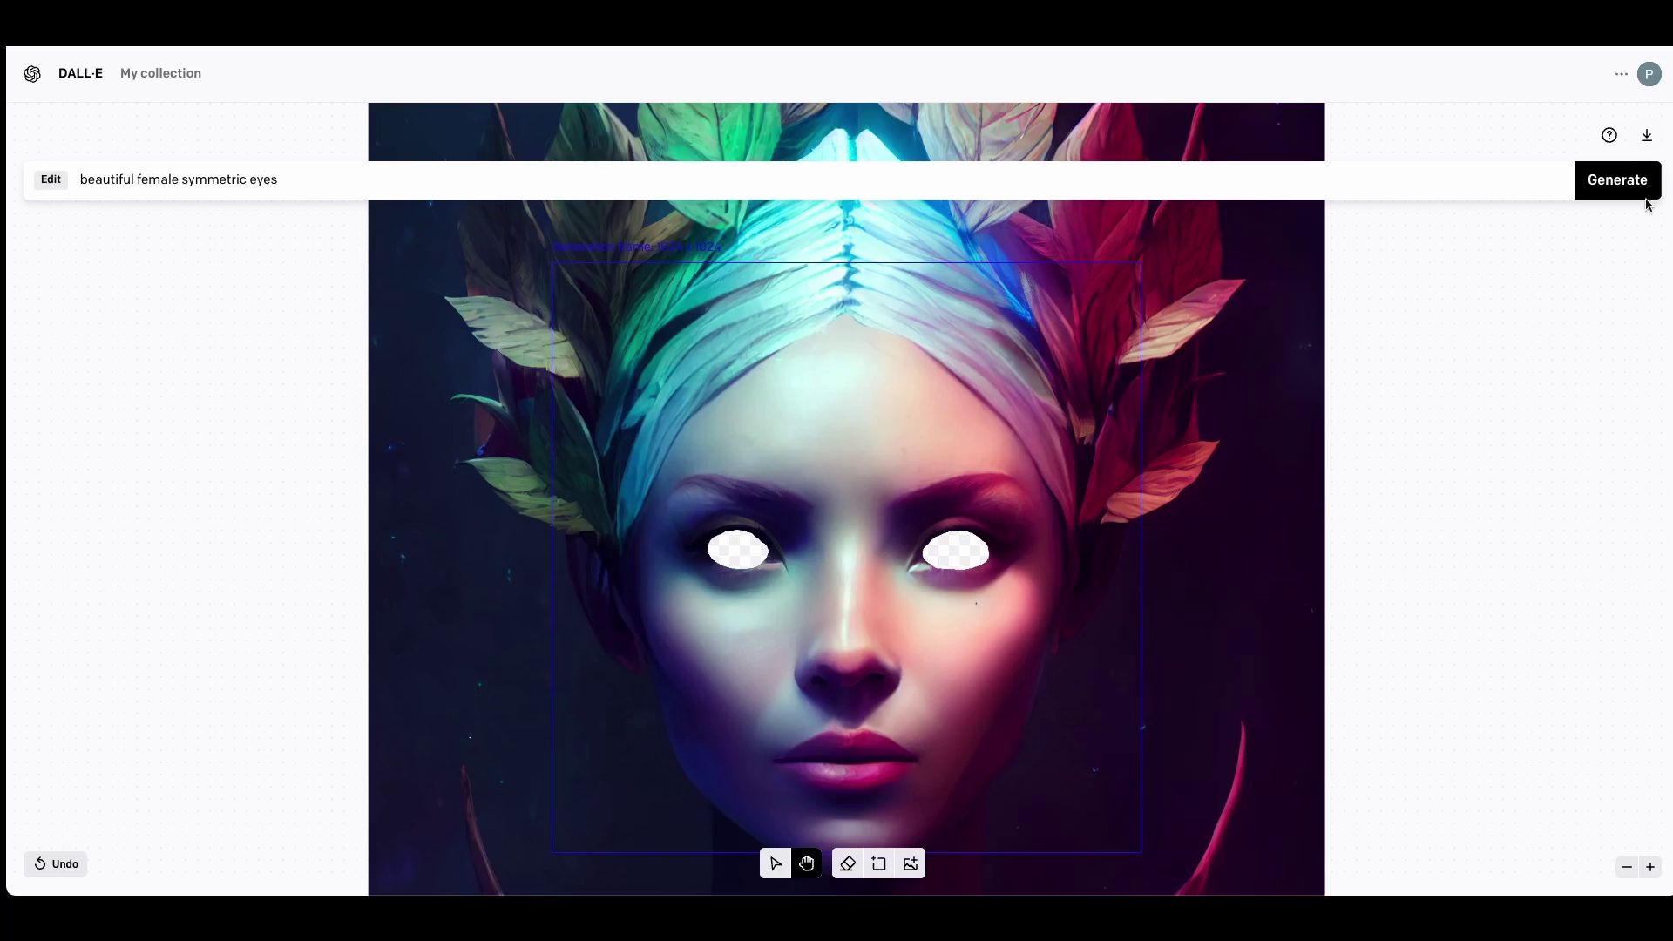
pyautogui.click(1596, 180)
pyautogui.scroll(-3, 877, 755)
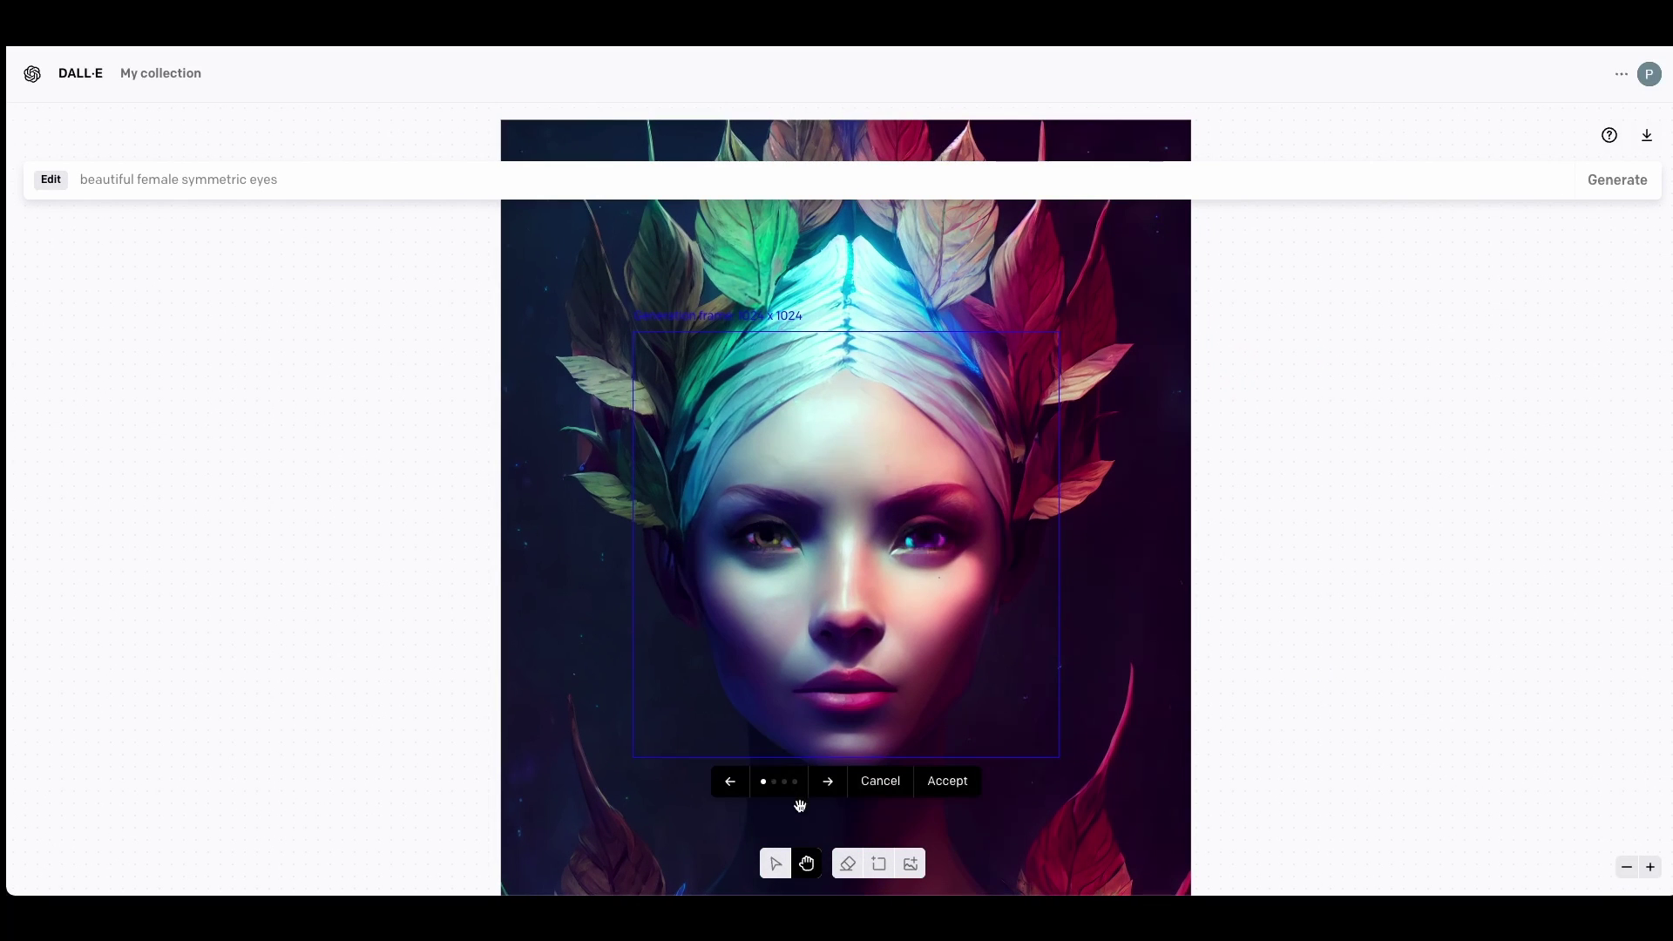
pyautogui.click(829, 782)
pyautogui.click(829, 782)
pyautogui.click(831, 782)
pyautogui.scroll(-2, 853, 612)
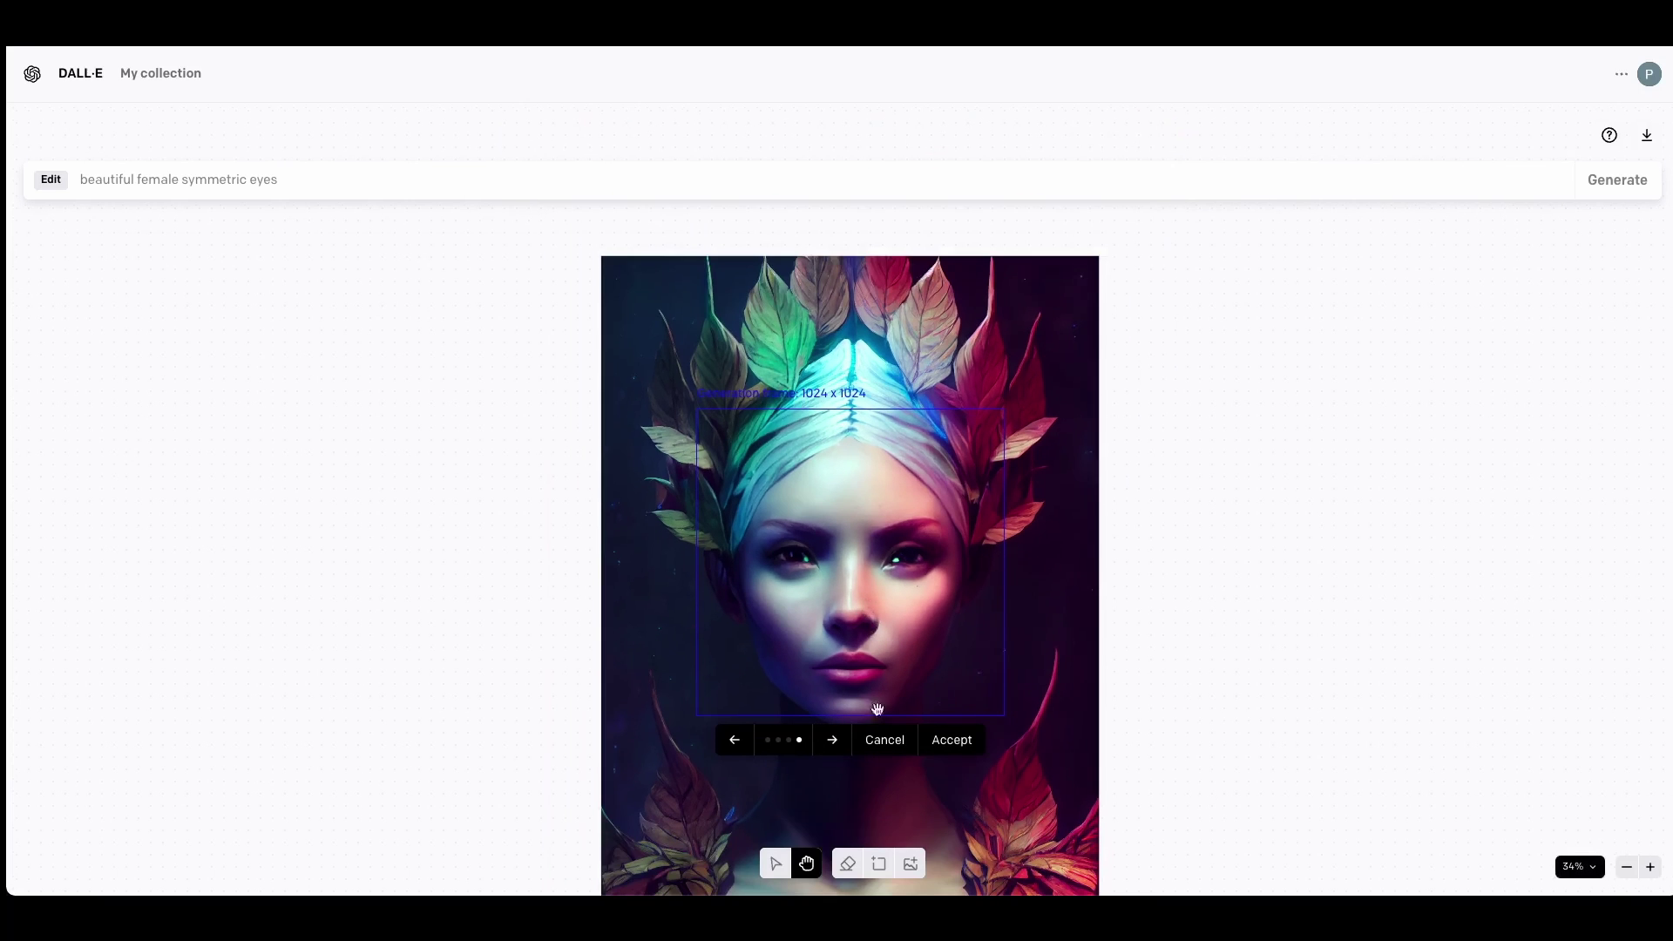
pyautogui.click(831, 753)
pyautogui.click(832, 753)
pyautogui.click(832, 753)
pyautogui.click(832, 753)
pyautogui.click(885, 748)
# Generate a fresh set of eye variants, including a green-eyed one, and discard it too
pyautogui.click(1643, 180)
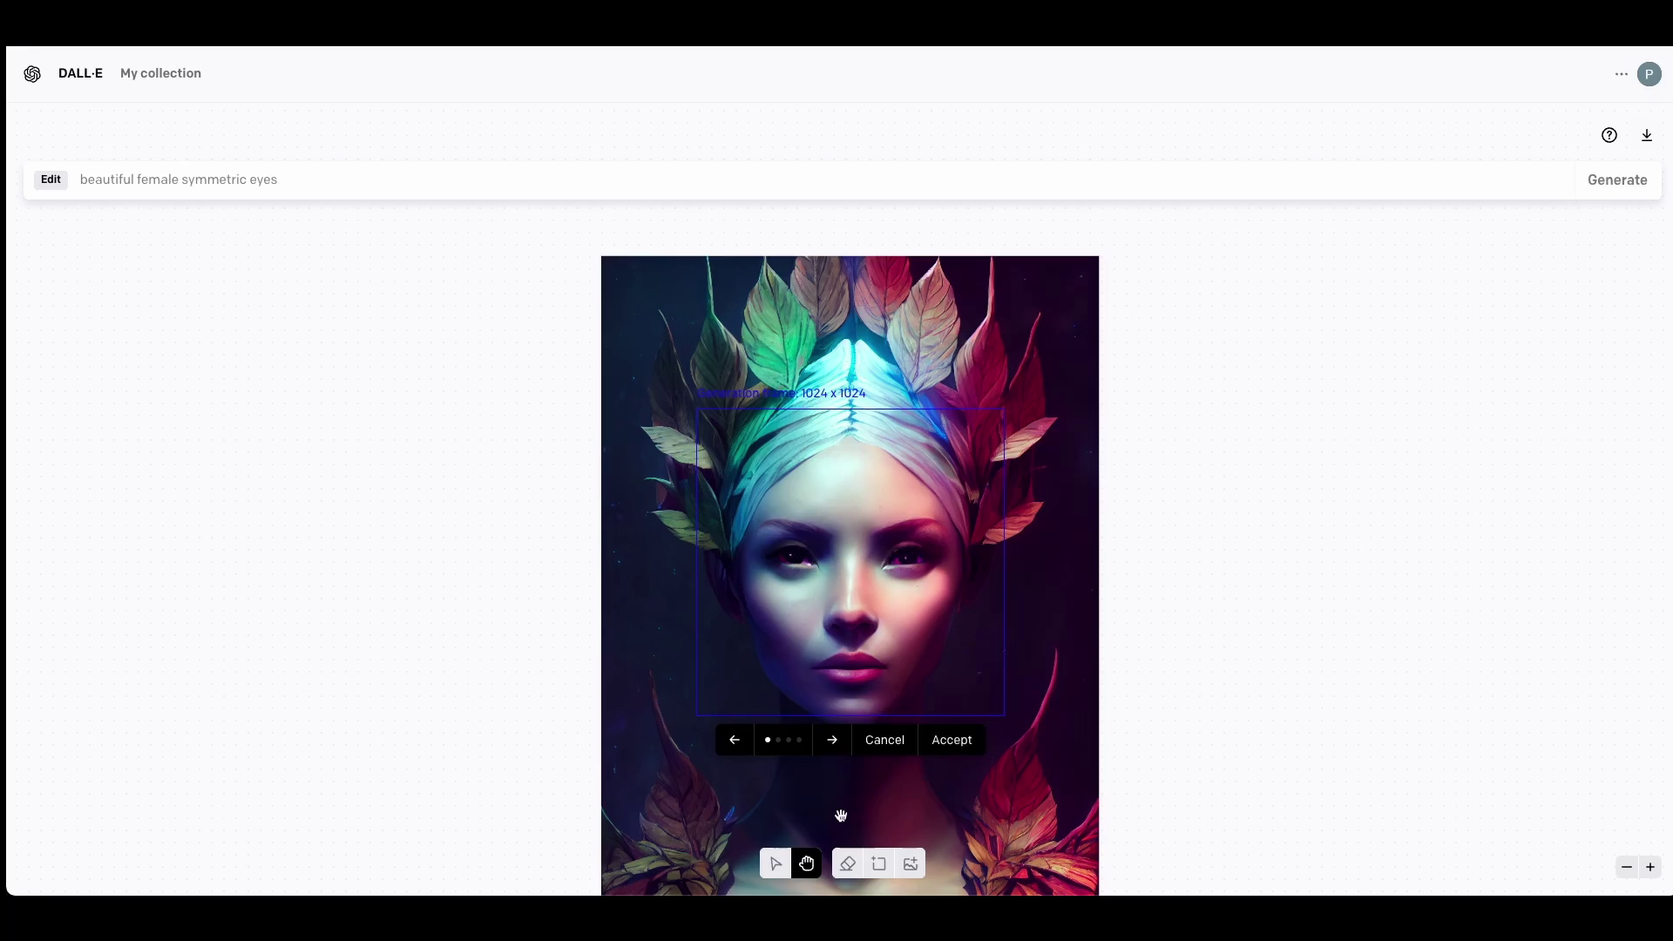
pyautogui.click(832, 746)
pyautogui.click(832, 746)
pyautogui.click(832, 746)
pyautogui.click(832, 746)
pyautogui.click(833, 746)
pyautogui.scroll(-5, 835, 757)
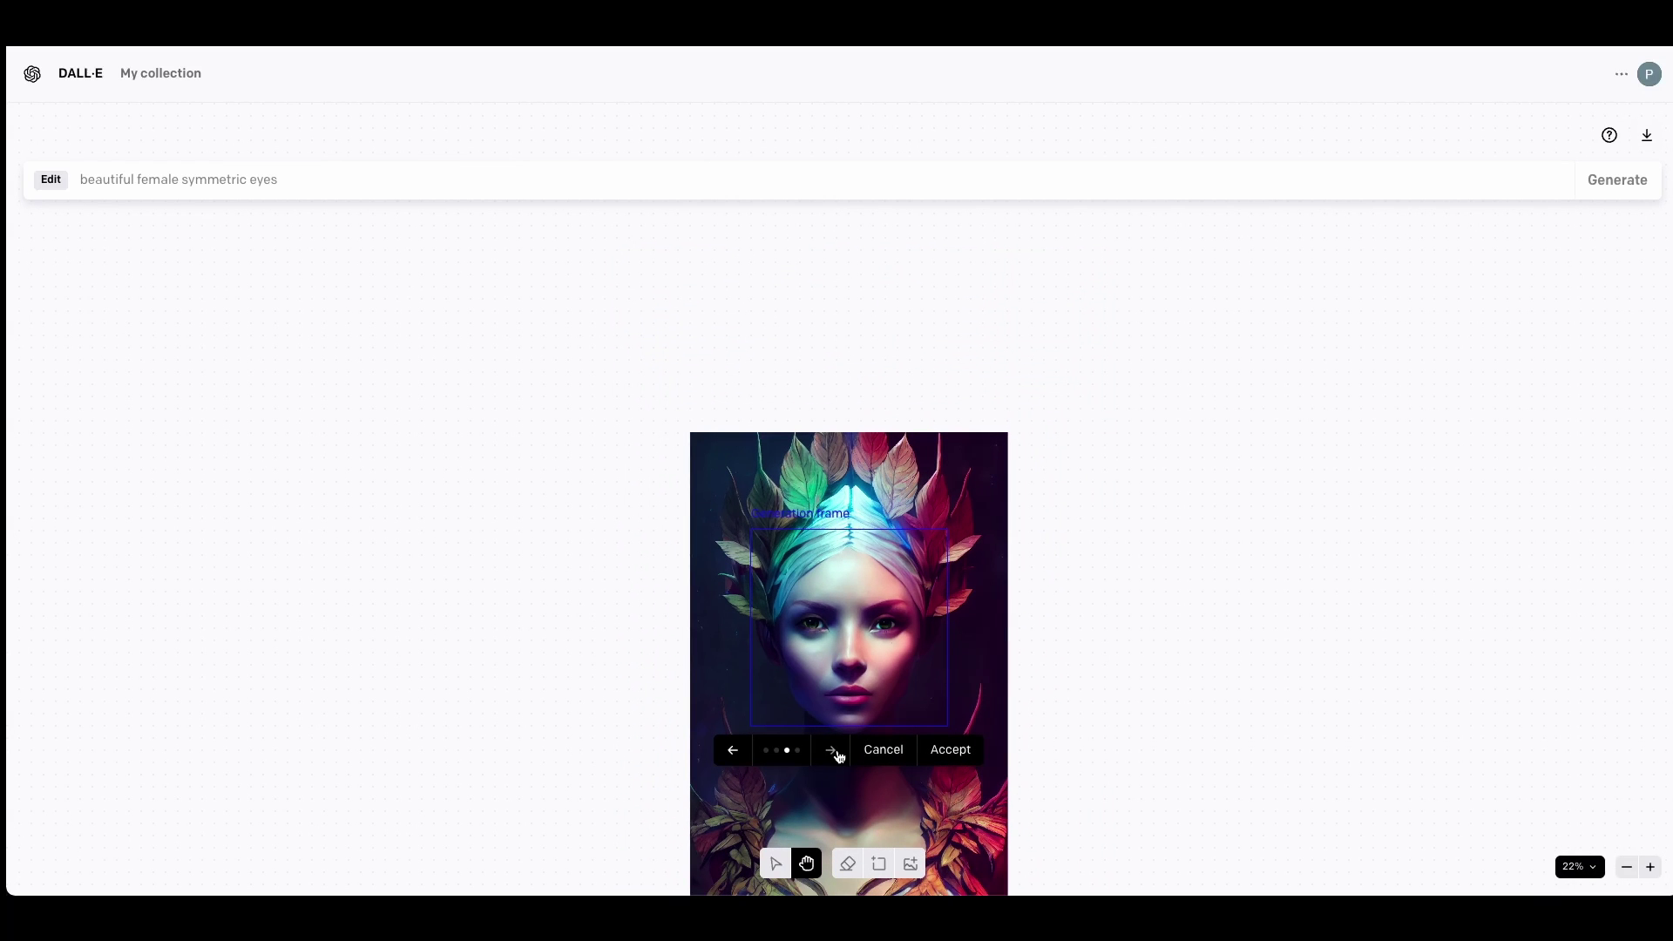
pyautogui.click(832, 749)
pyautogui.scroll(-3, 897, 732)
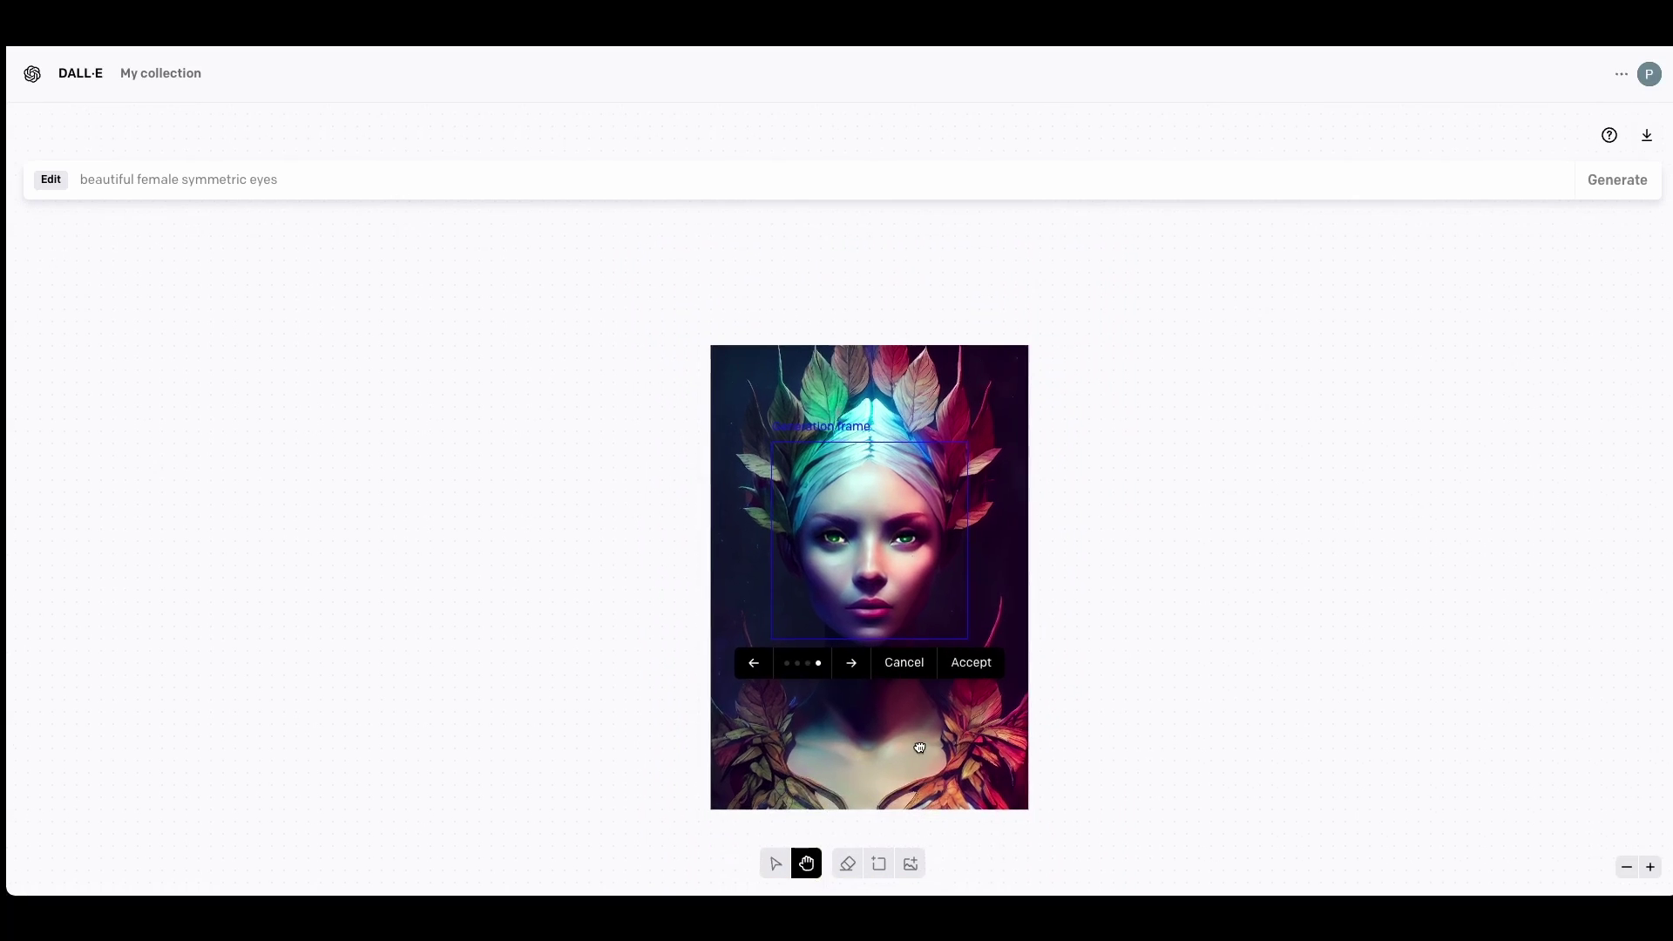
pyautogui.click(842, 632)
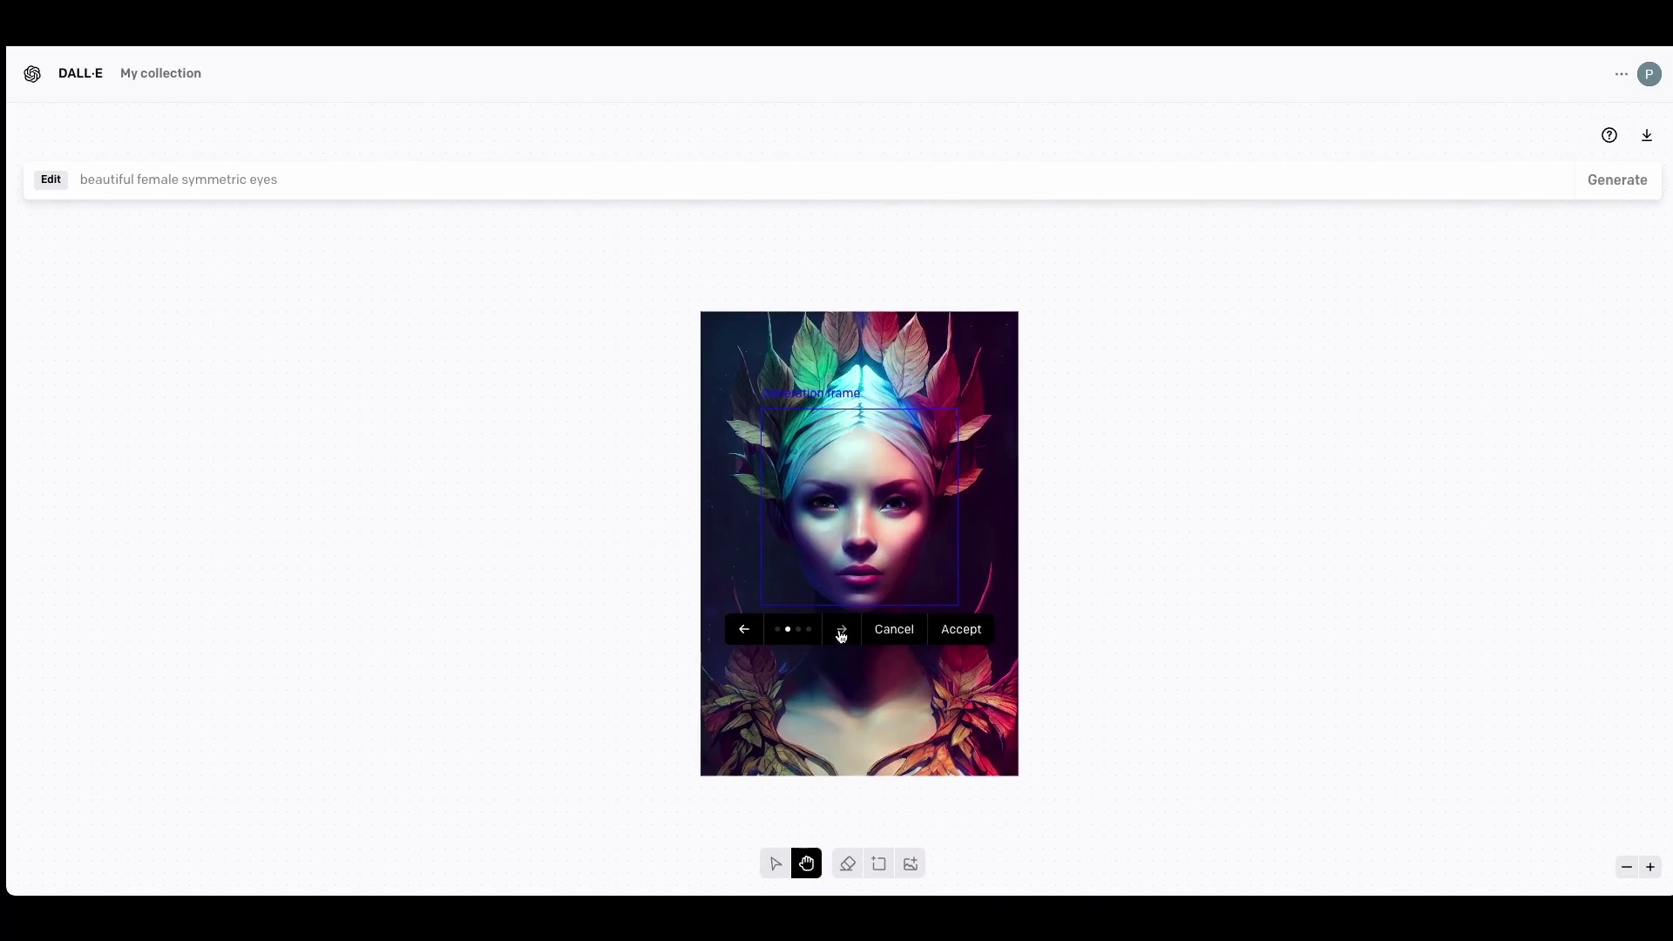
pyautogui.click(842, 633)
# Generate another set of eye variants and keep the preferred third one
pyautogui.click(961, 629)
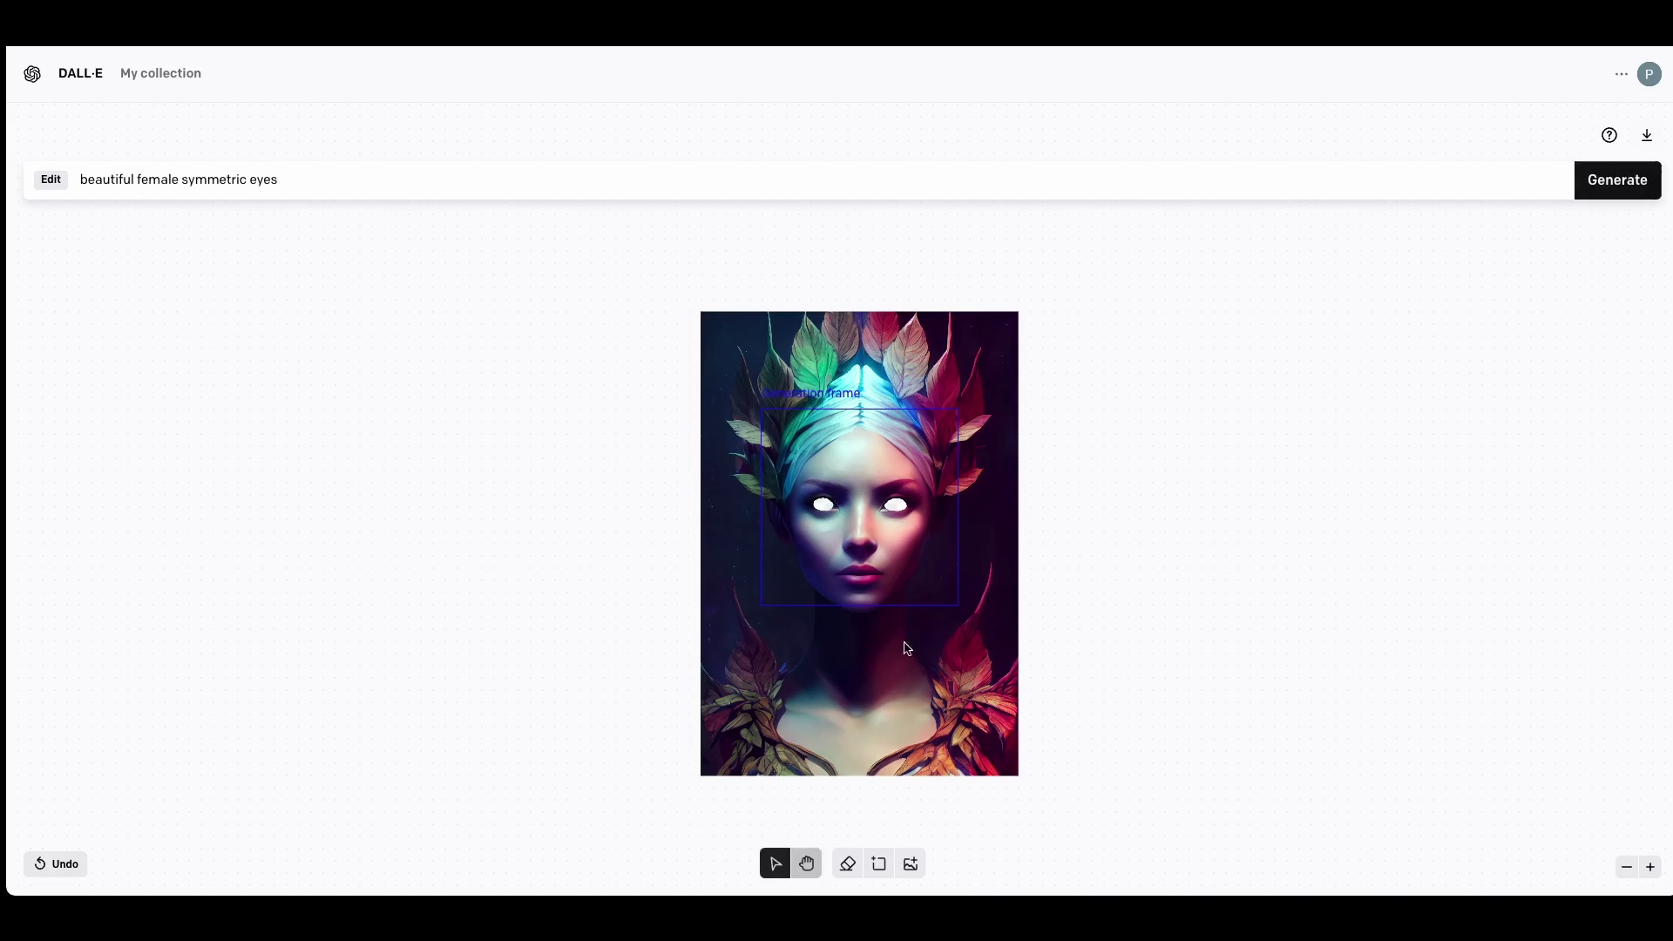
pyautogui.click(1618, 180)
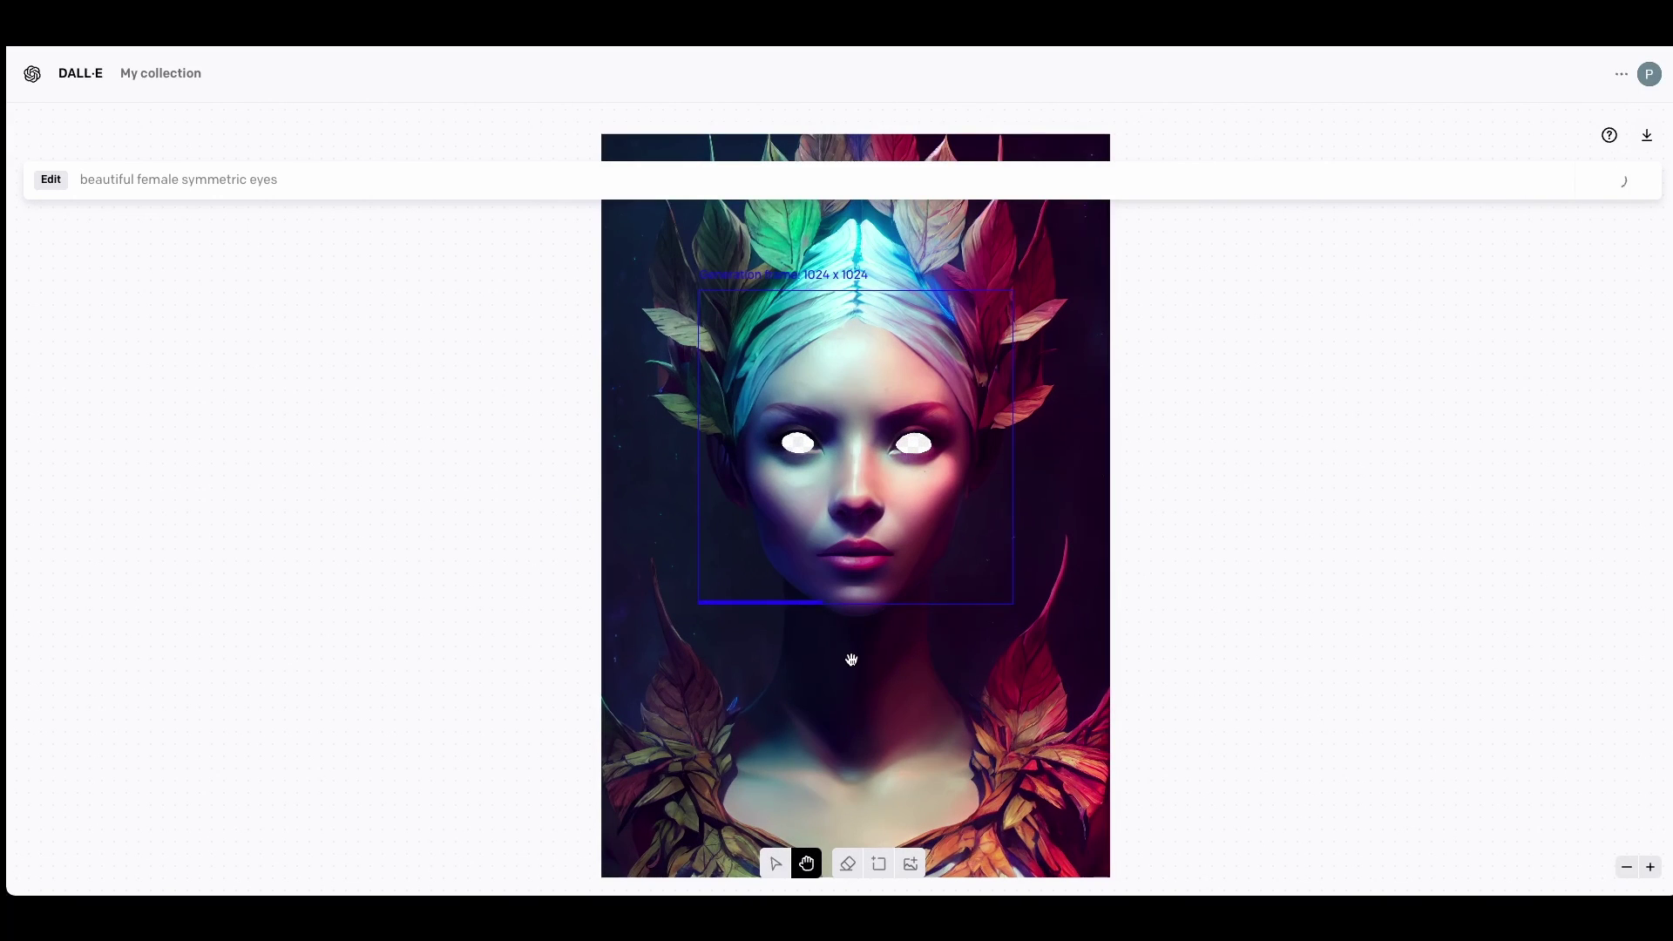
pyautogui.click(835, 635)
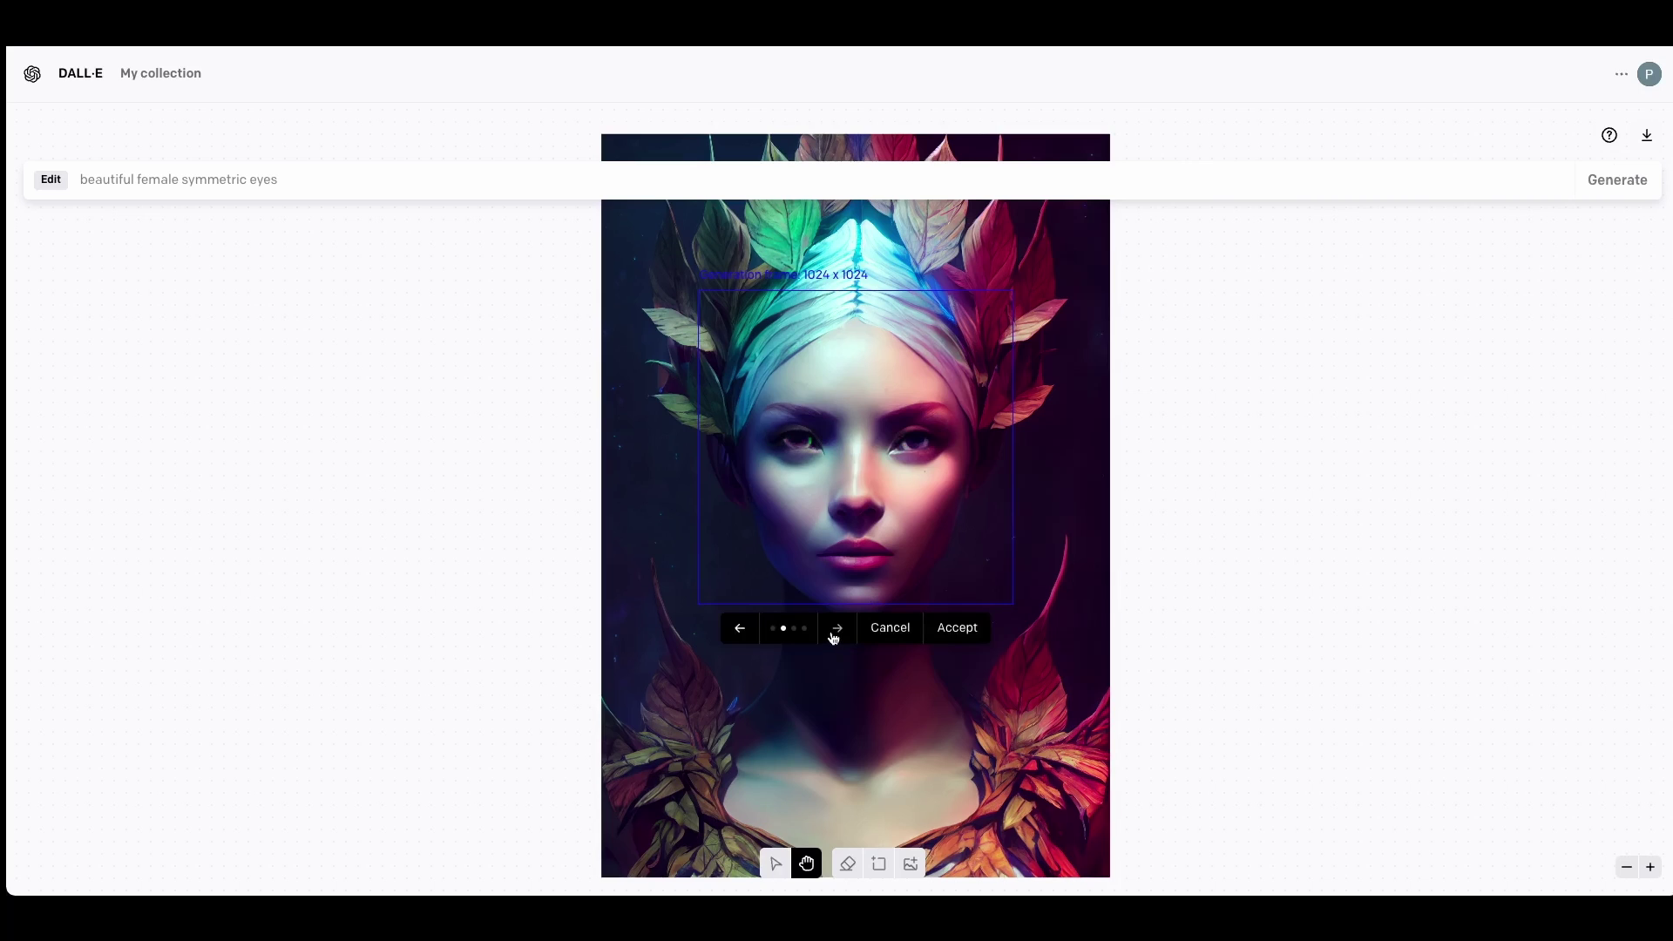
pyautogui.click(835, 636)
pyautogui.click(839, 629)
pyautogui.click(738, 627)
pyautogui.scroll(-5, 878, 672)
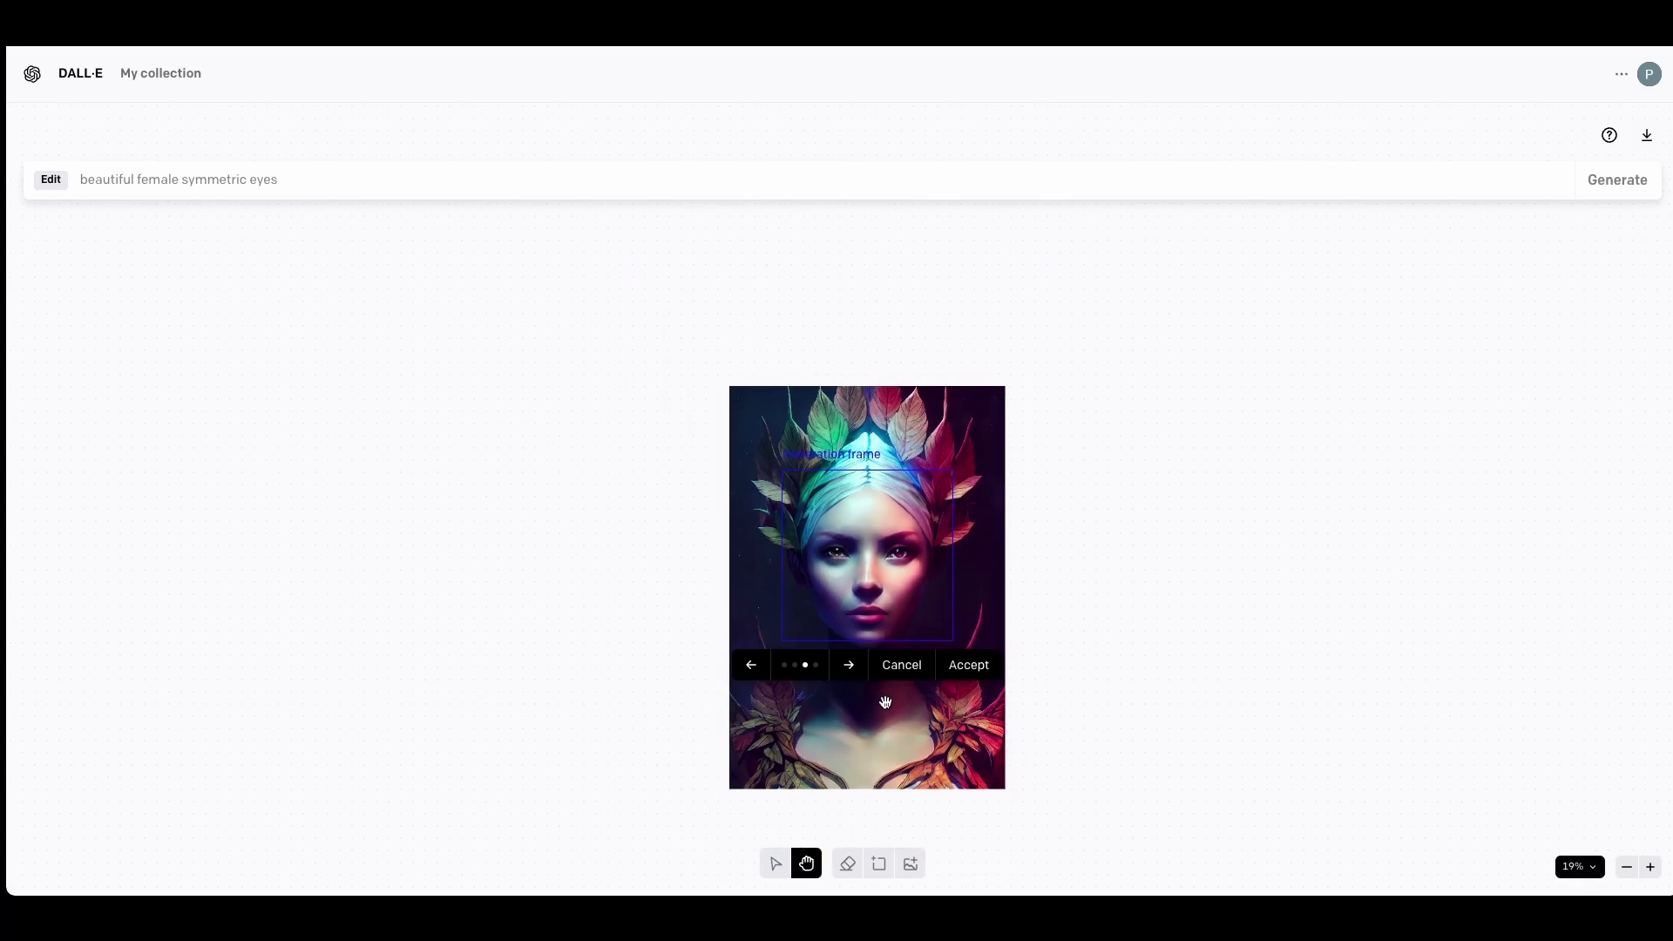
pyautogui.click(994, 673)
# Download the retouched portrait as a PNG
pyautogui.scroll(3, 865, 678)
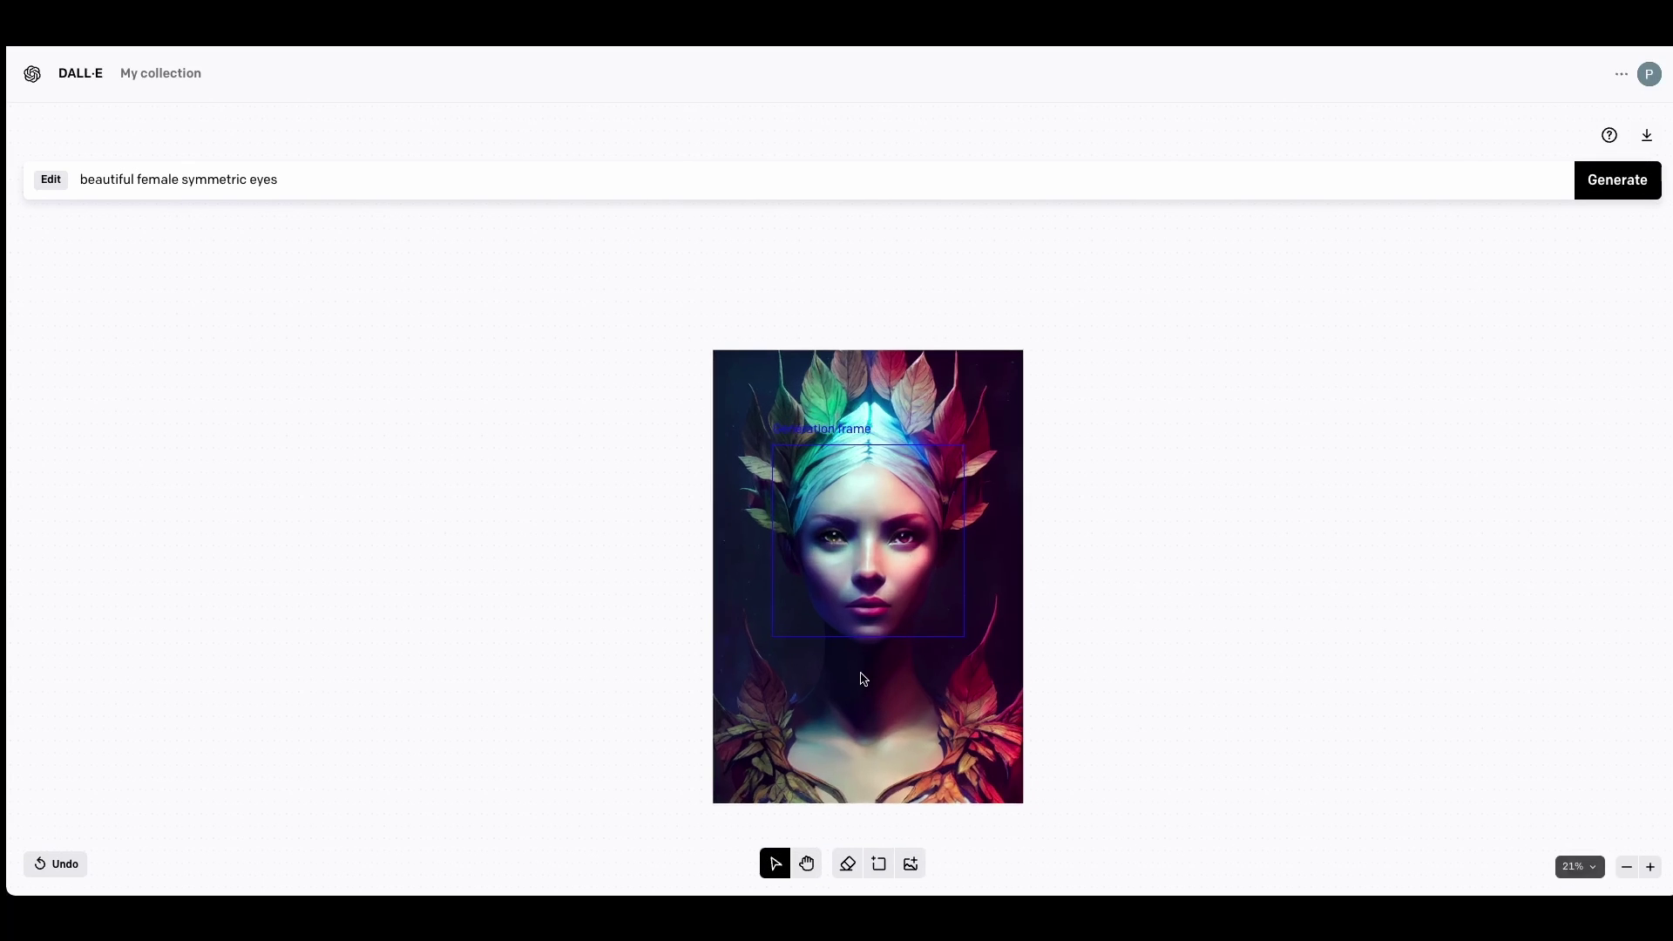
pyautogui.scroll(1, 870, 685)
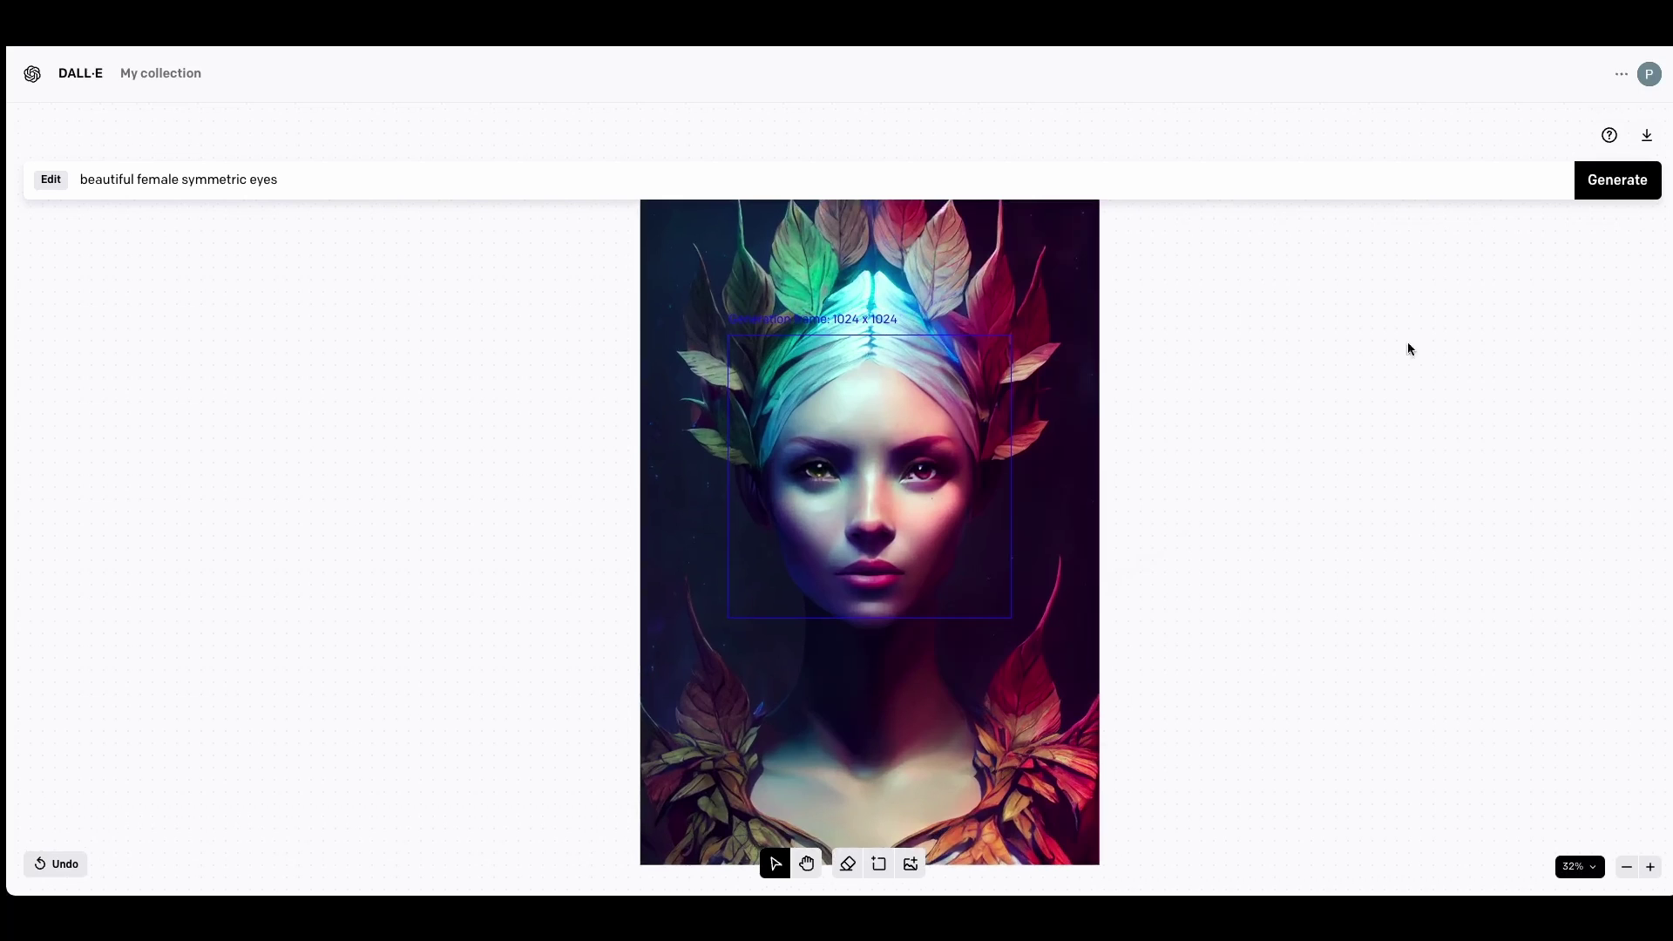
pyautogui.click(1649, 136)
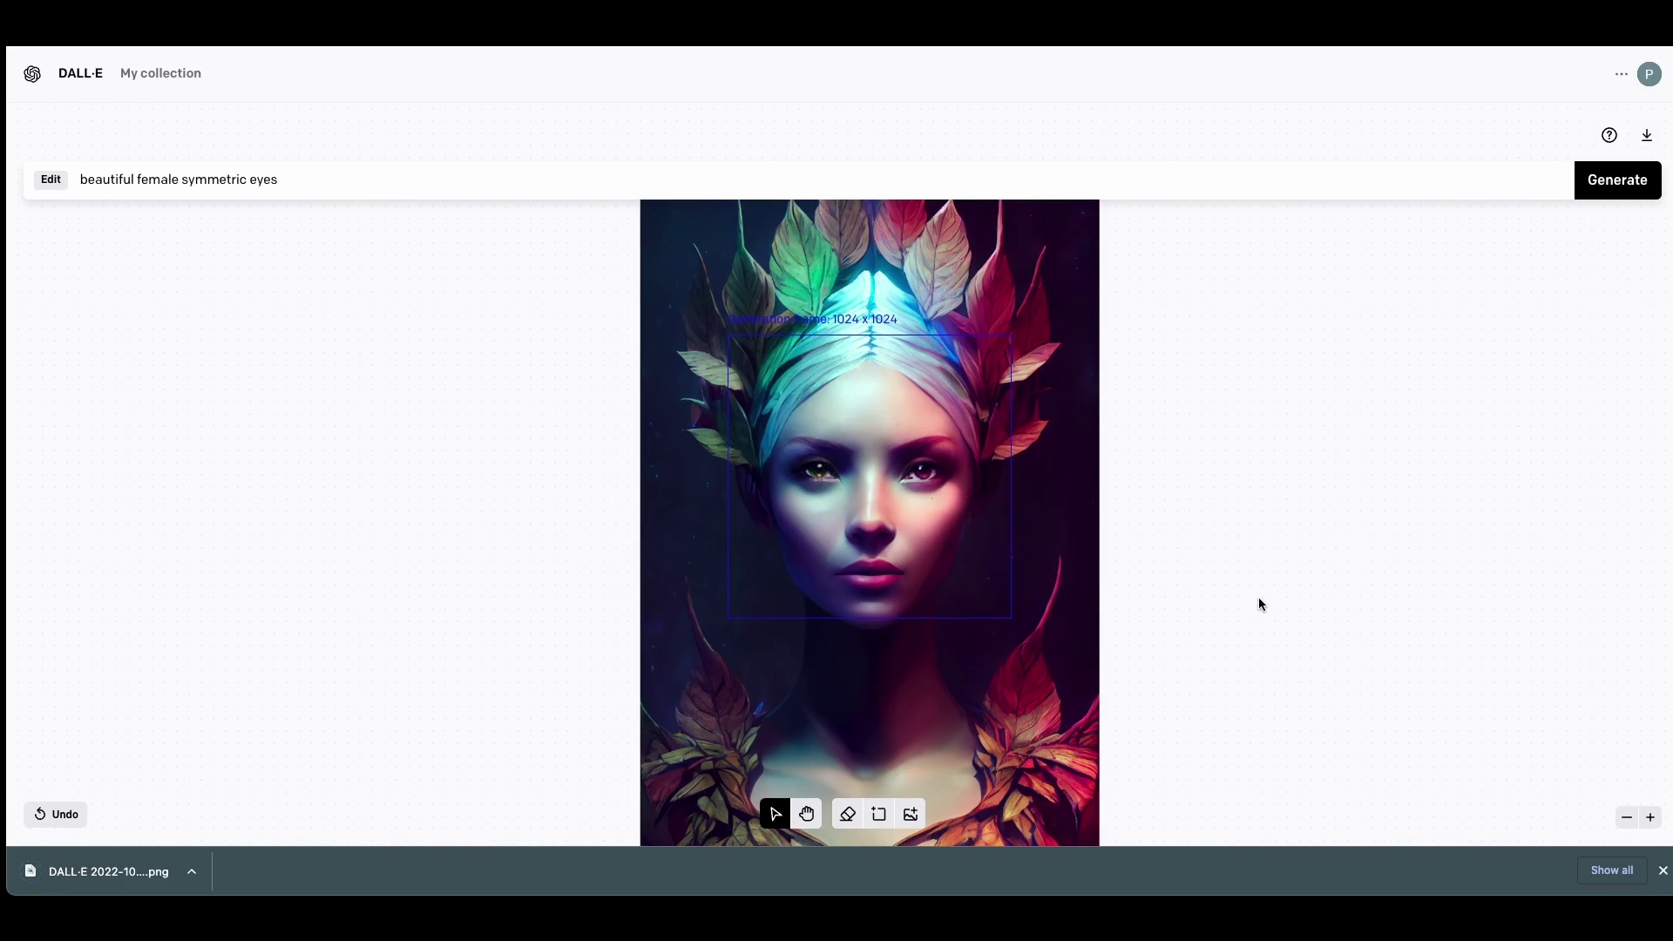
pyautogui.click(1664, 870)
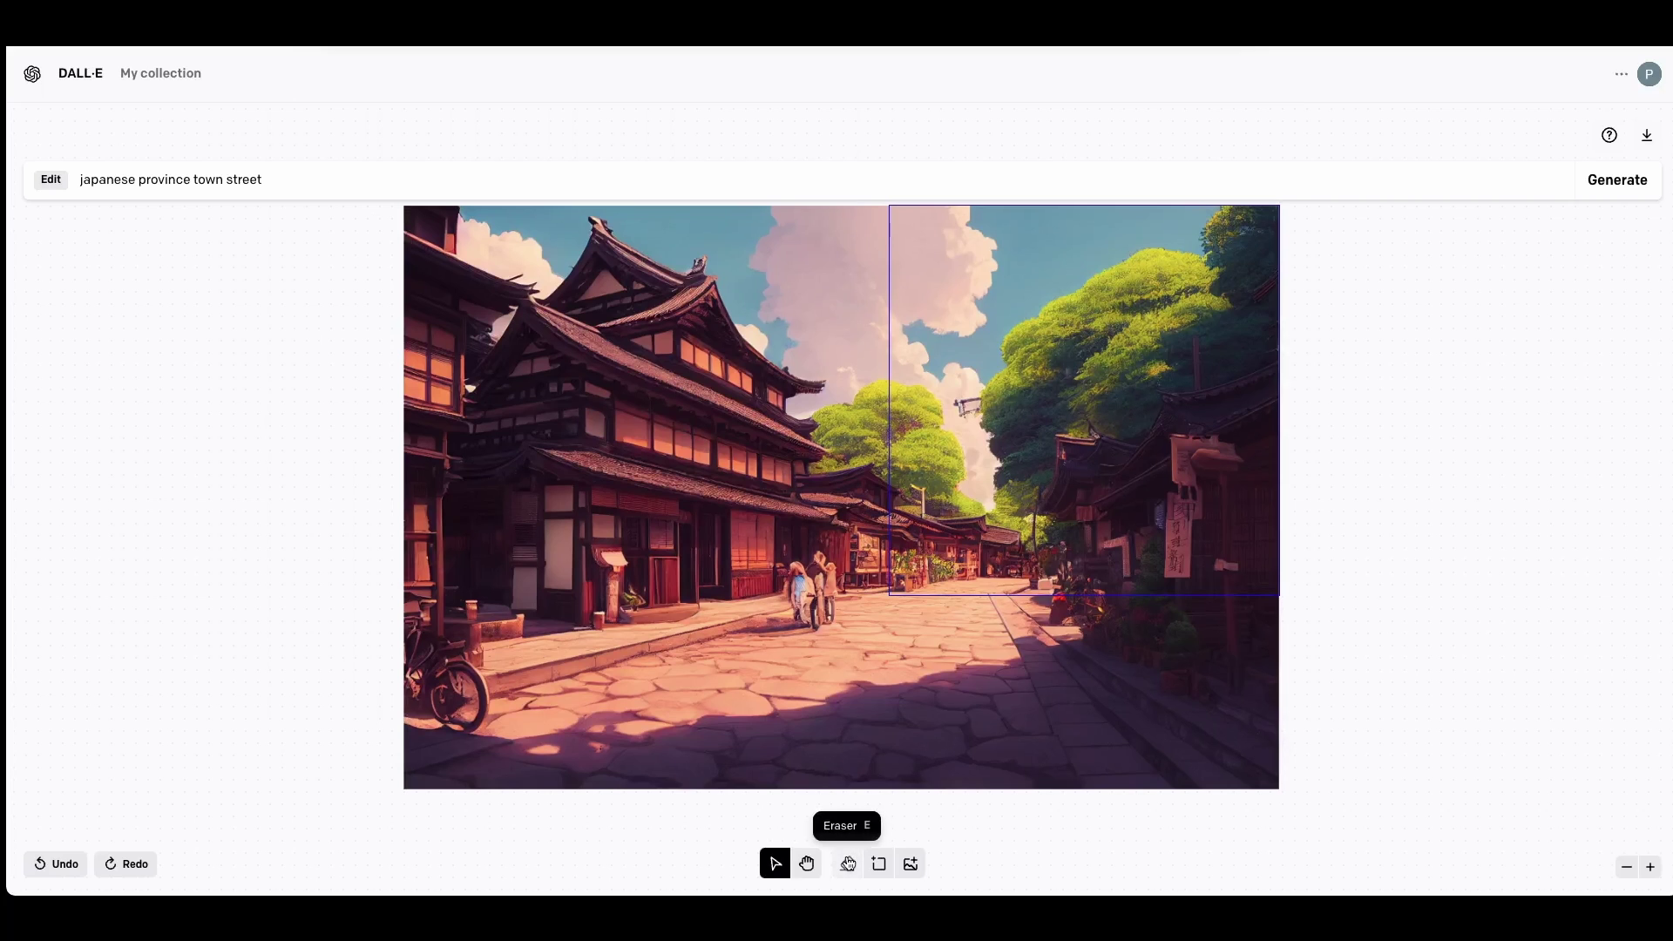
# Erase the bicycle at the street image's left edge and frame the lower-left area
pyautogui.click(848, 864)
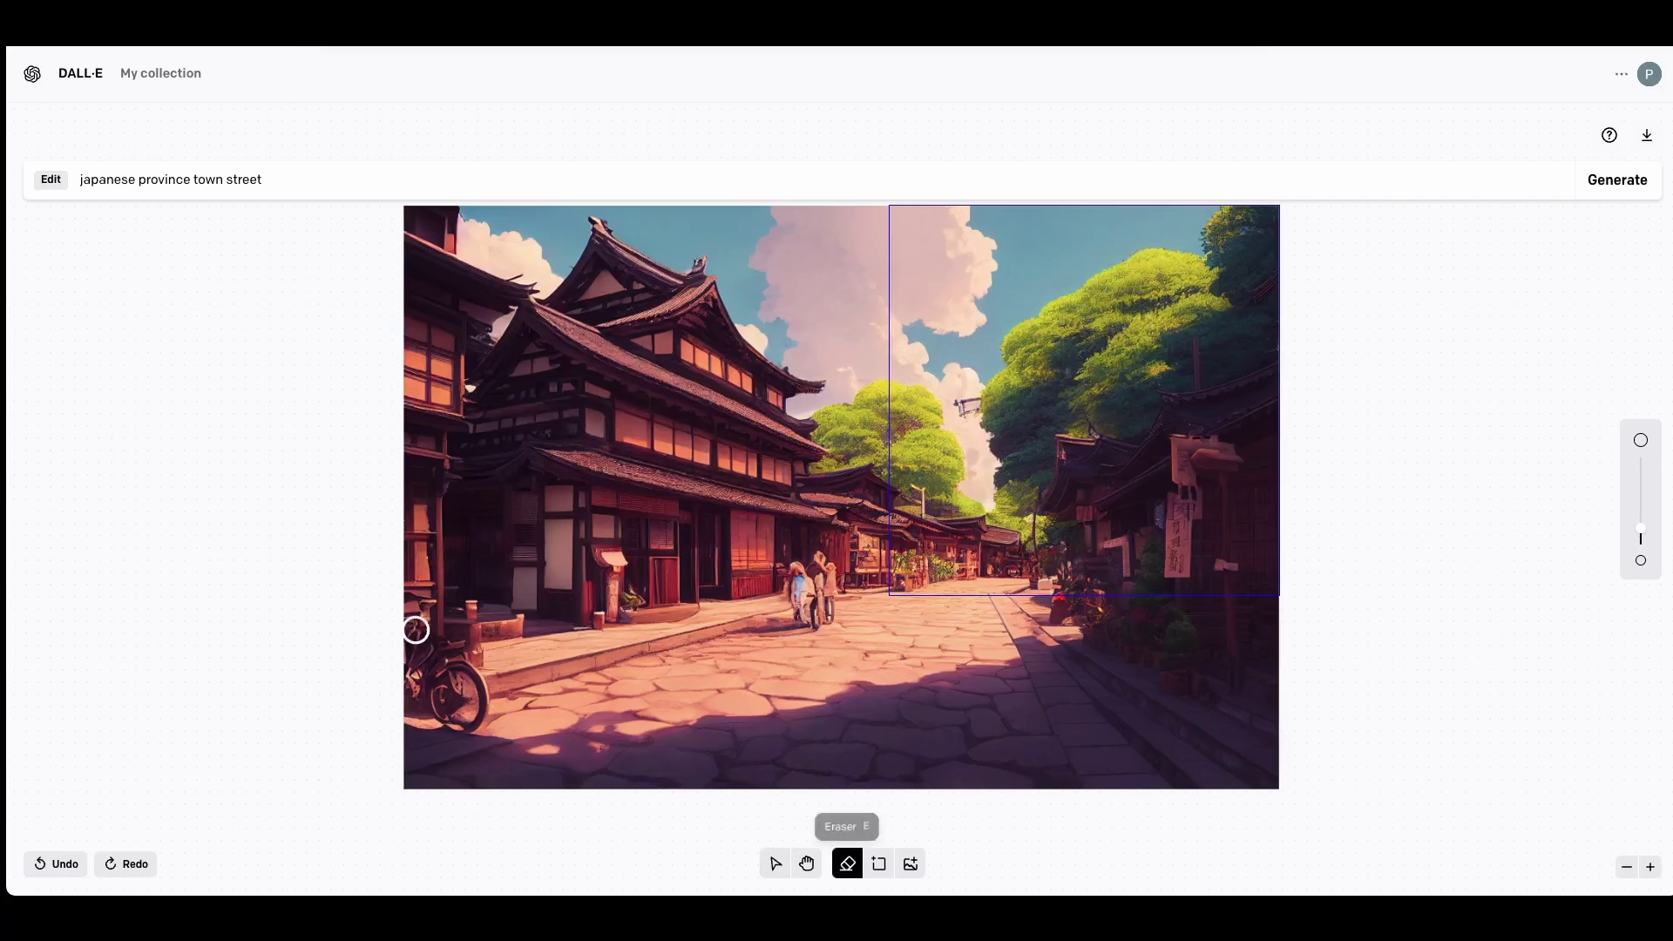
pyautogui.moveTo(1649, 538); pyautogui.dragTo(1642, 507)
pyautogui.moveTo(411, 616)
pyautogui.mouseDown()
pyautogui.moveTo(406, 715)
pyautogui.moveTo(469, 712)
pyautogui.moveTo(445, 654)
pyautogui.moveTo(433, 690)
pyautogui.moveTo(428, 636)
pyautogui.moveTo(426, 657)
pyautogui.moveTo(384, 675)
pyautogui.mouseUp()
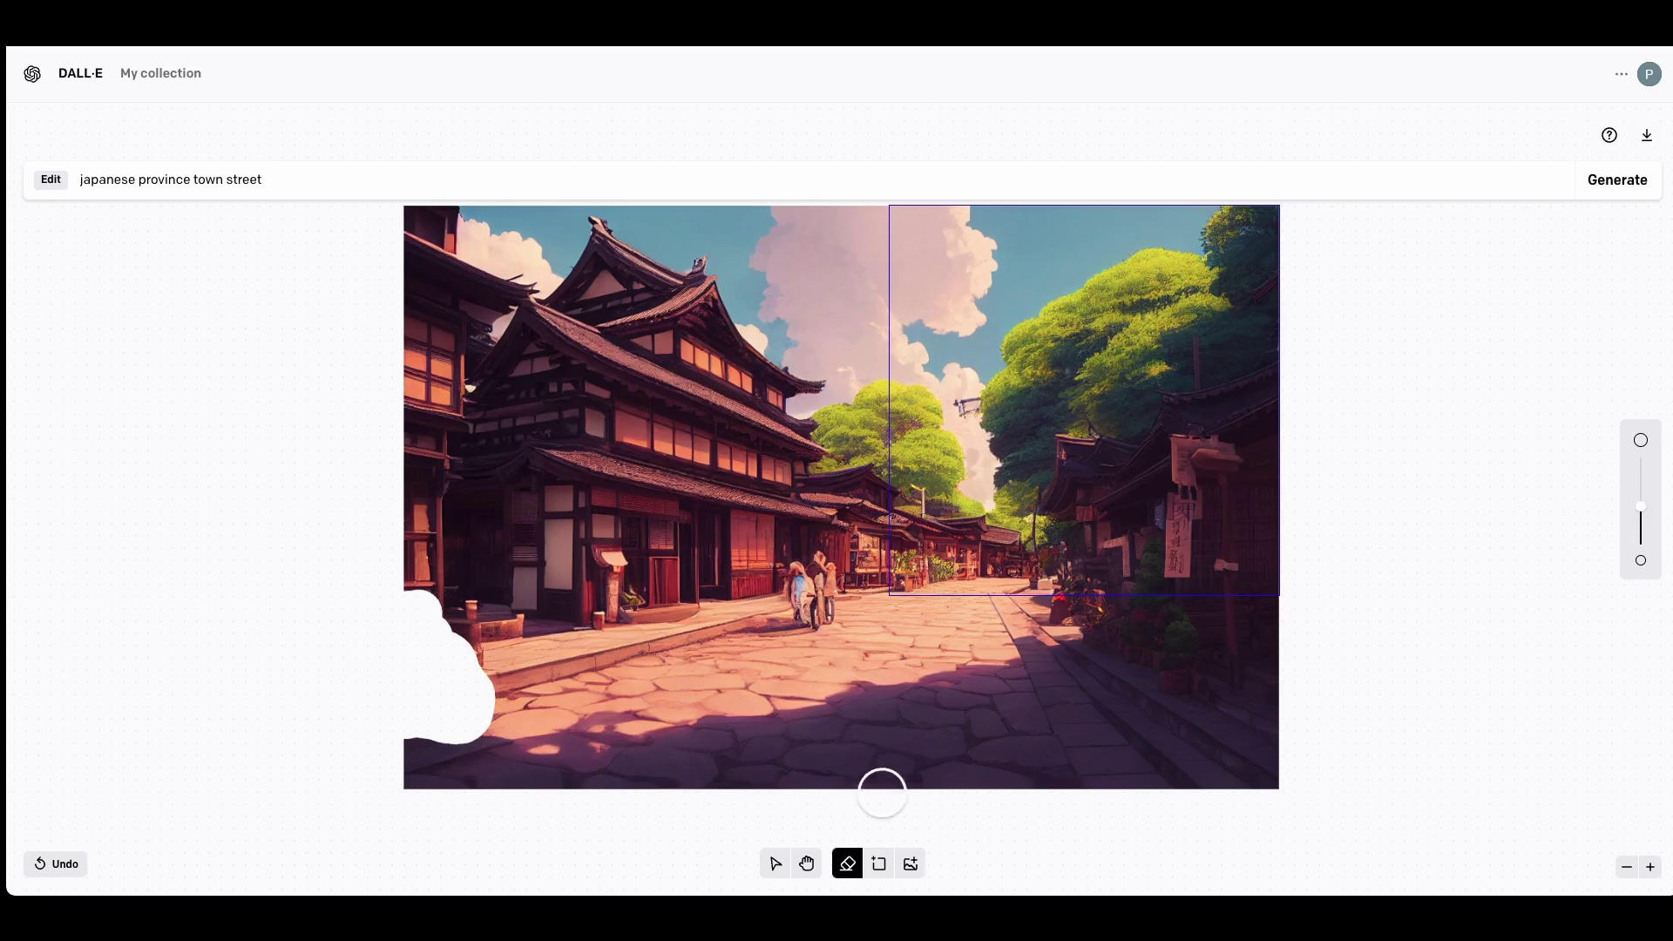
pyautogui.click(878, 864)
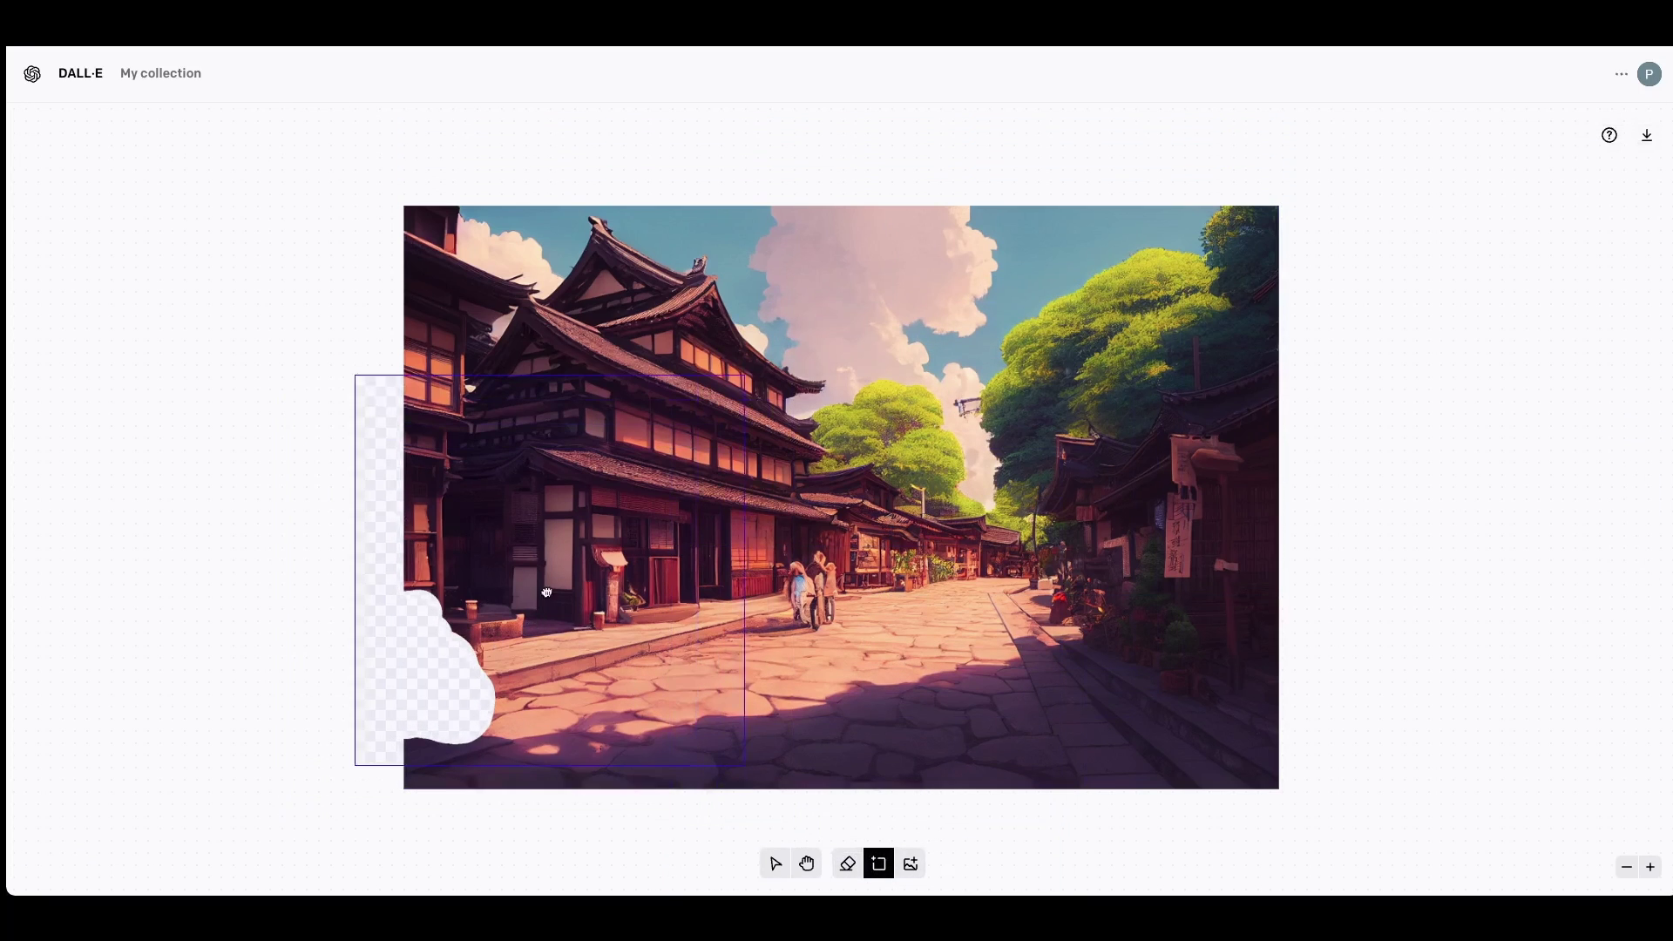
pyautogui.click(596, 605)
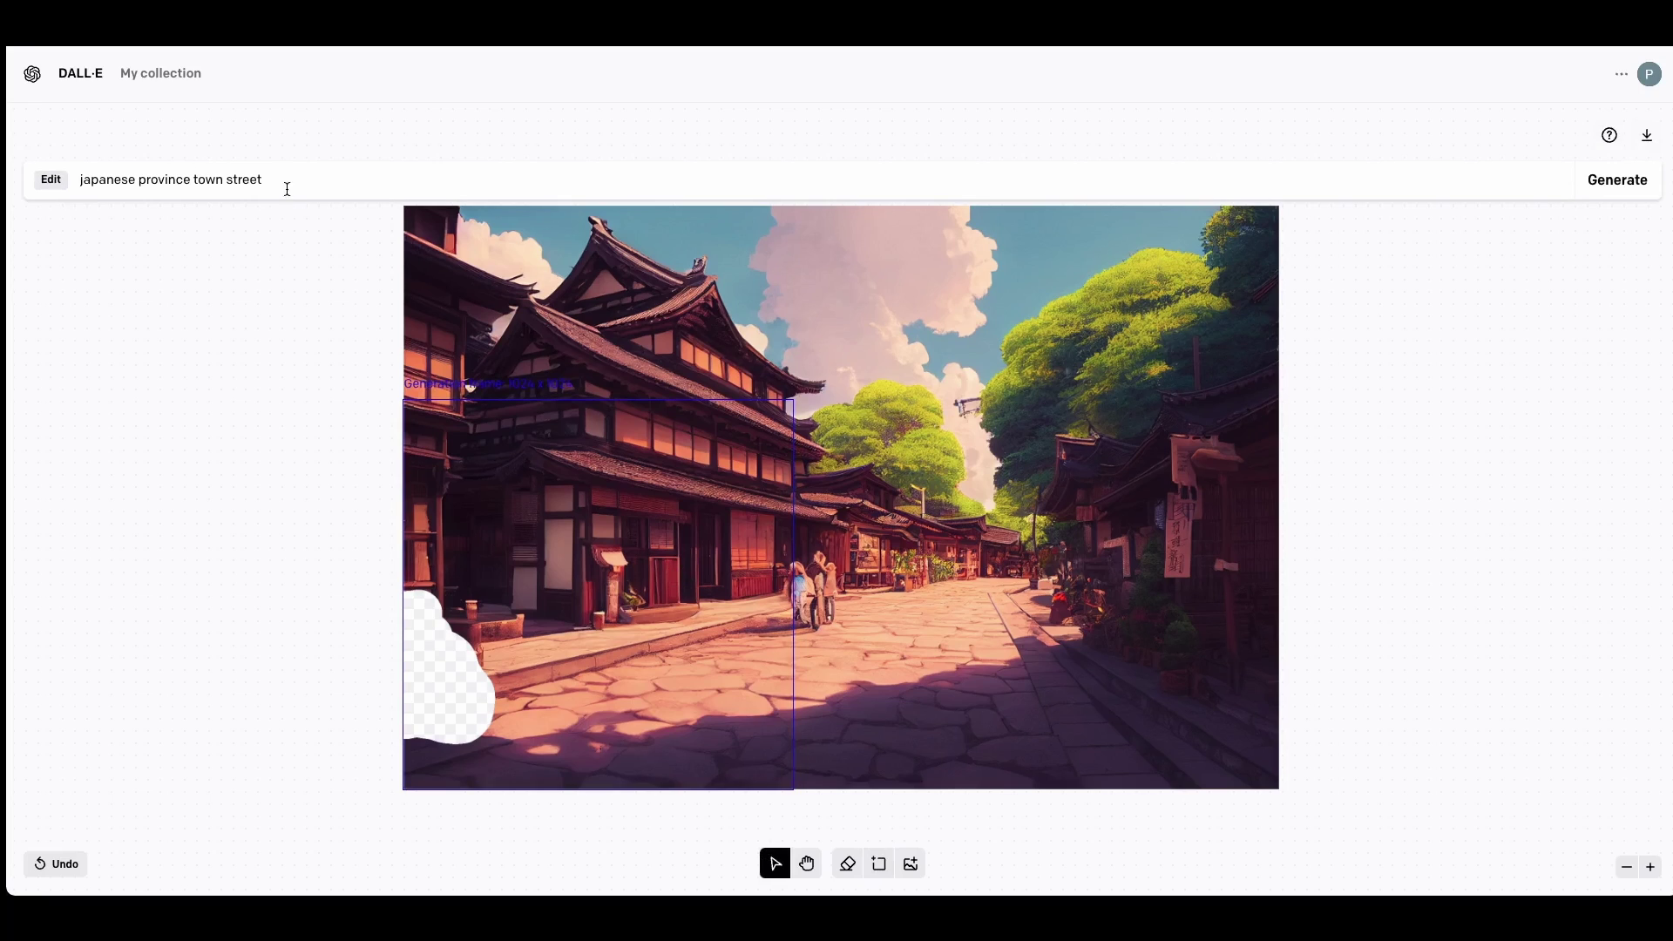
# Generate fills with the 'japanese province town street' prompt, compare four, and accept the first
pyautogui.click(257, 181)
pyautogui.moveTo(258, 182); pyautogui.dragTo(81, 183)
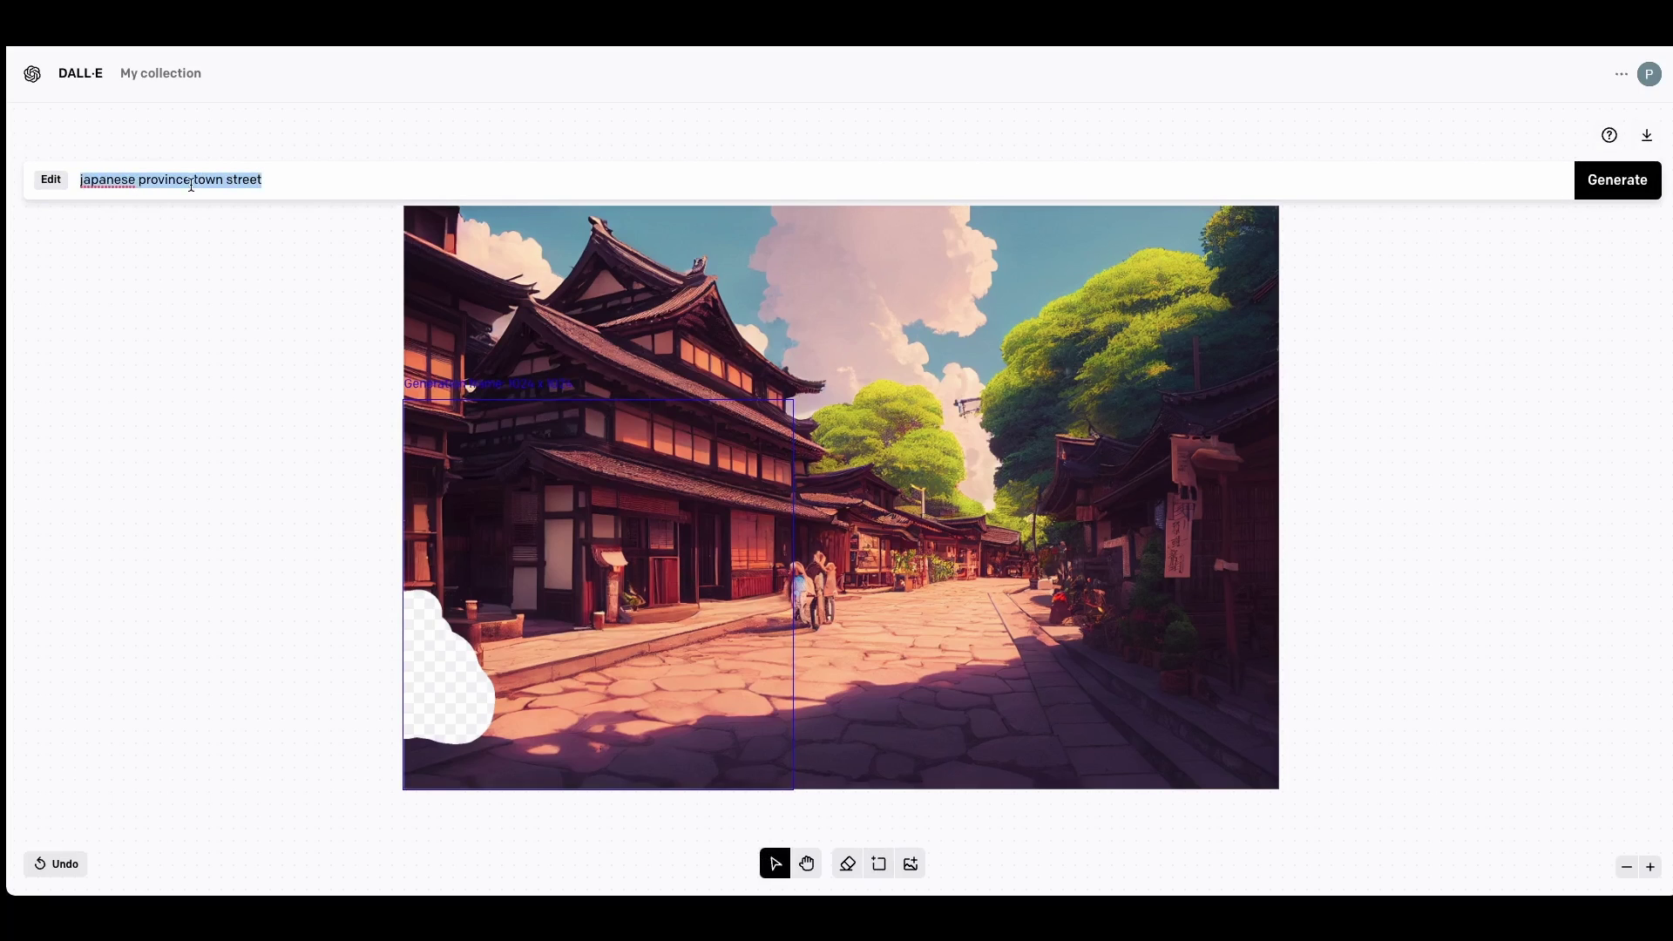
pyautogui.click(272, 185)
pyautogui.click(1639, 184)
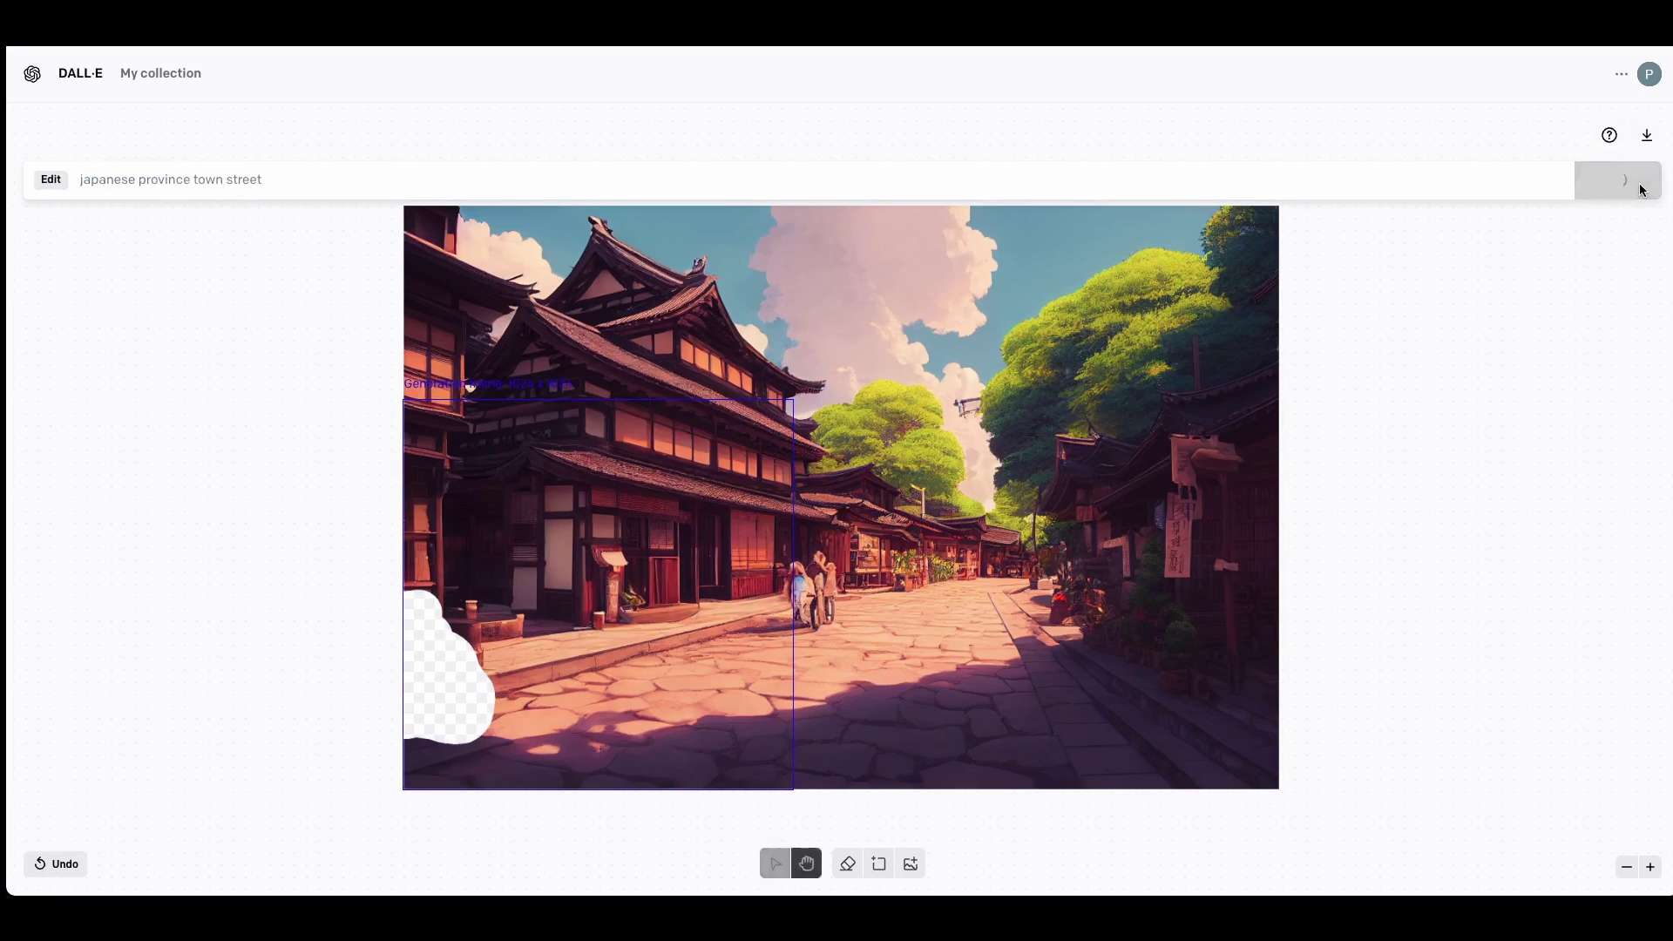
pyautogui.click(582, 817)
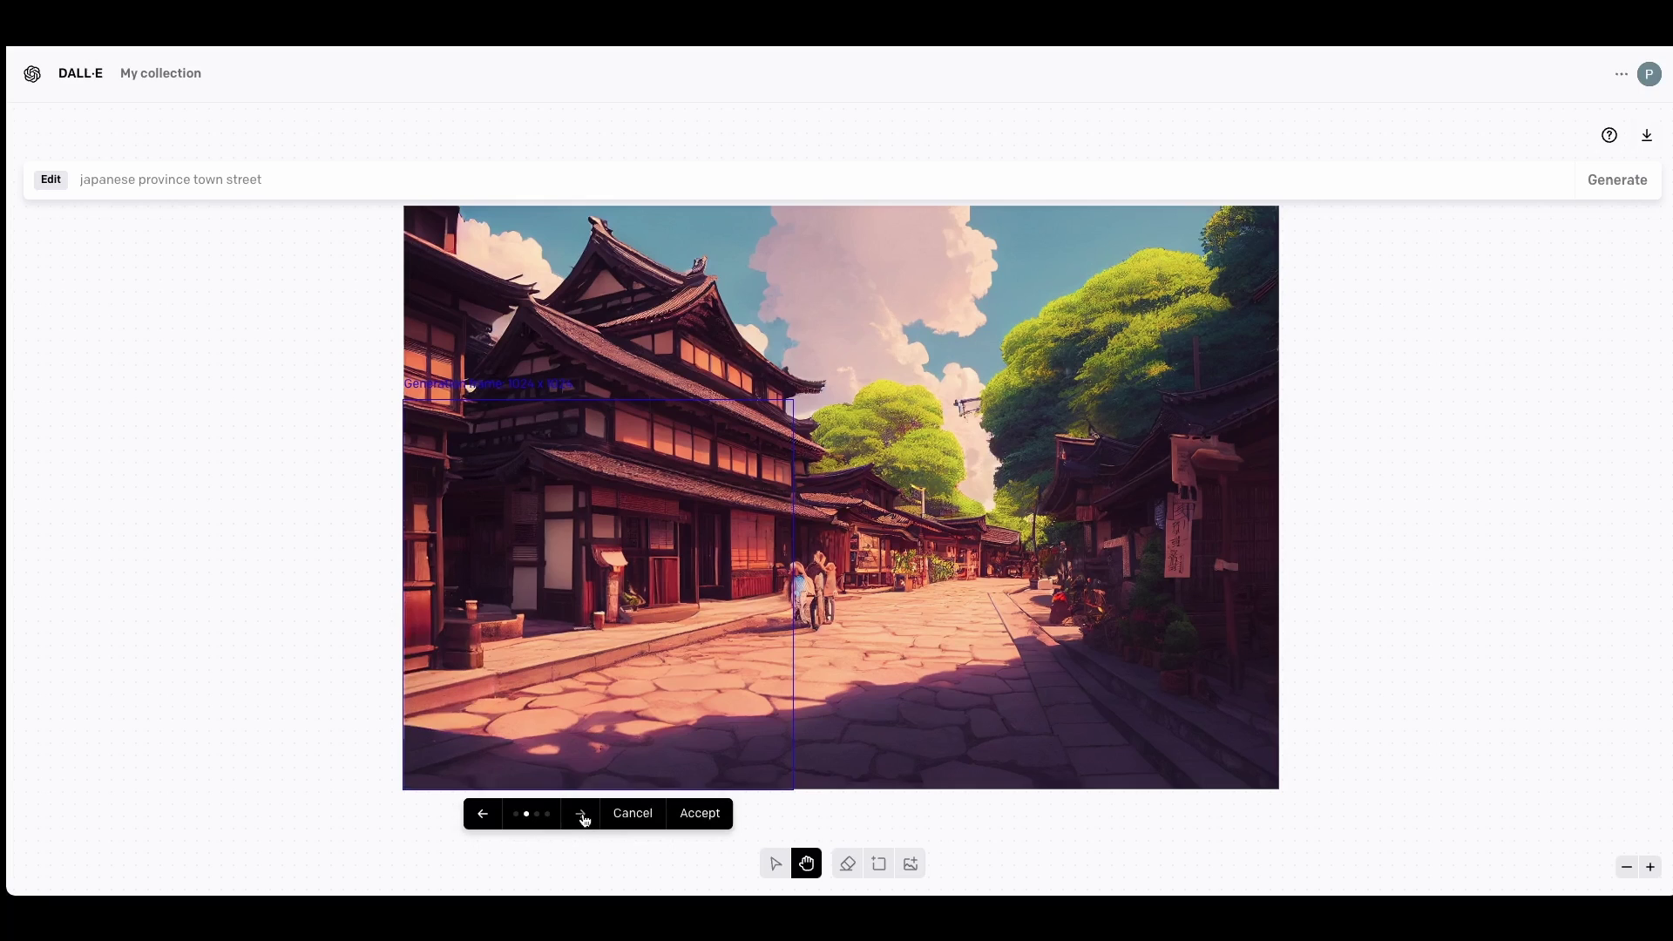
pyautogui.click(582, 815)
pyautogui.click(582, 817)
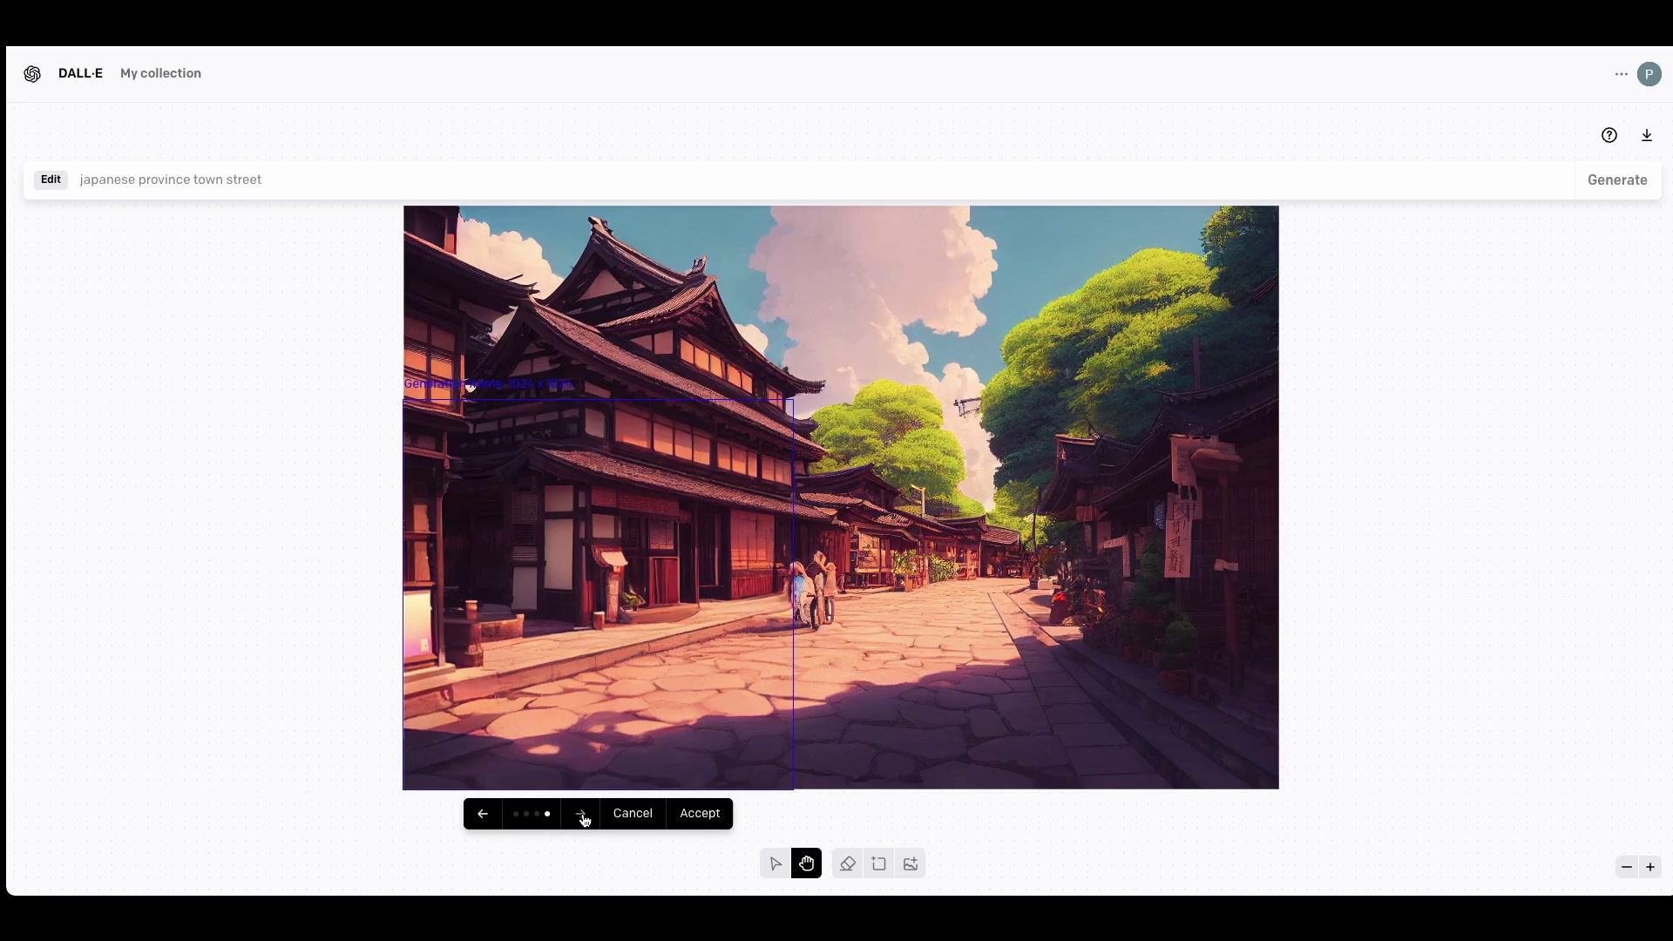
pyautogui.click(582, 817)
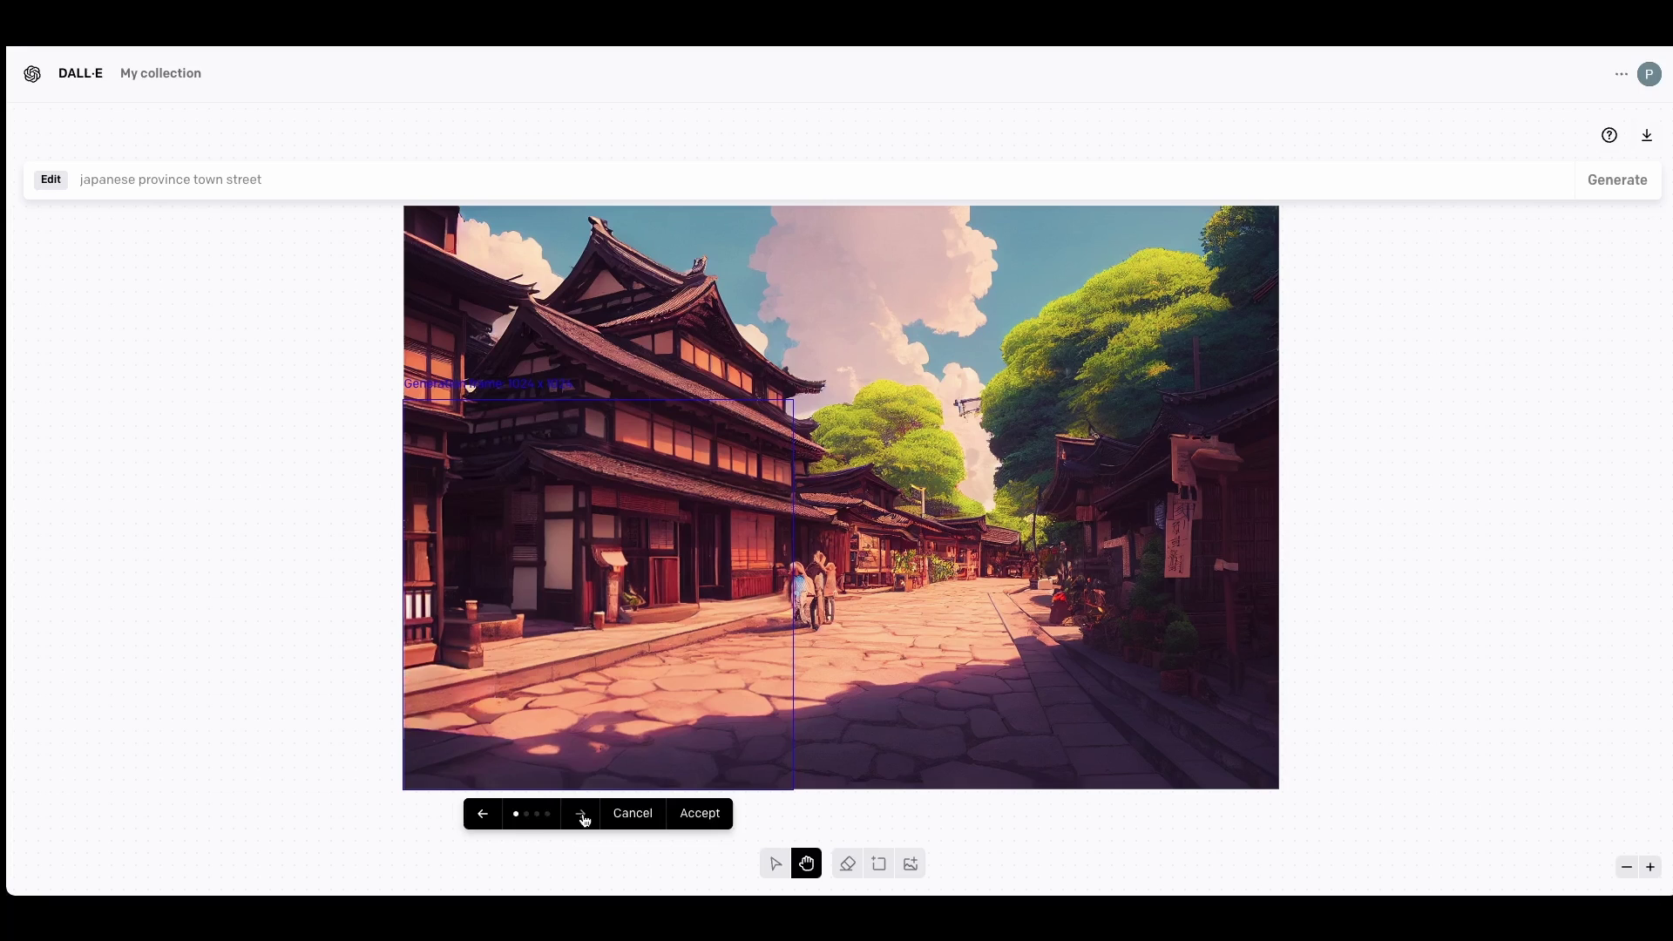
pyautogui.click(693, 812)
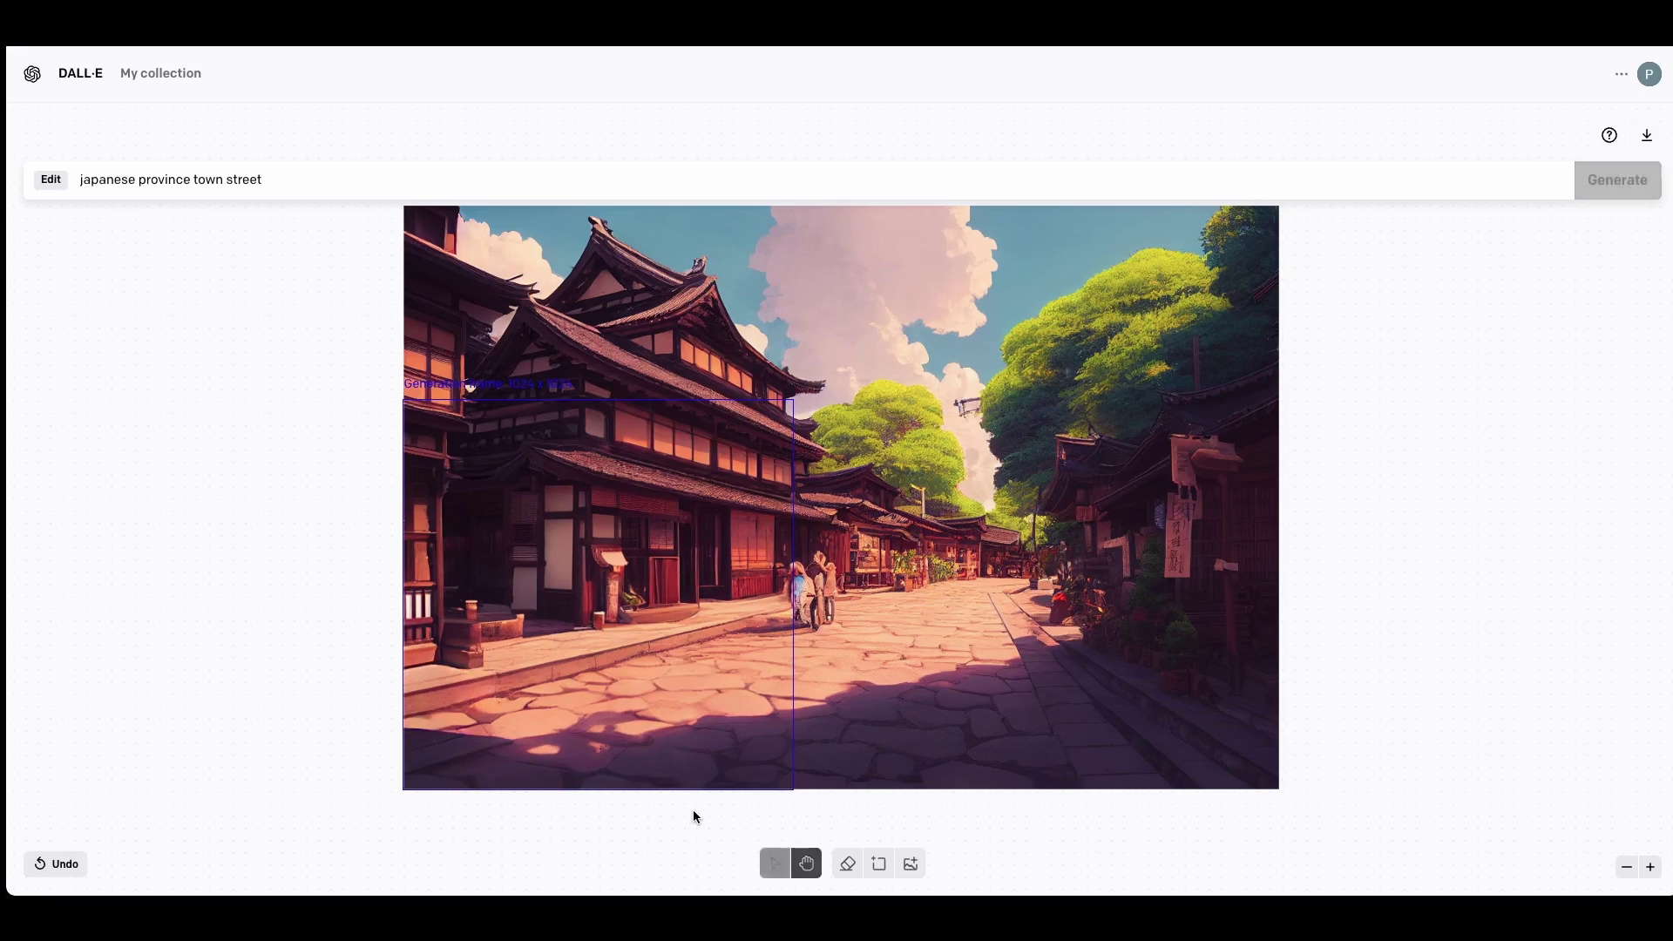
# Frame the image centre and erase a cloud patch, the two walkers, and nearby street strips
pyautogui.click(878, 864)
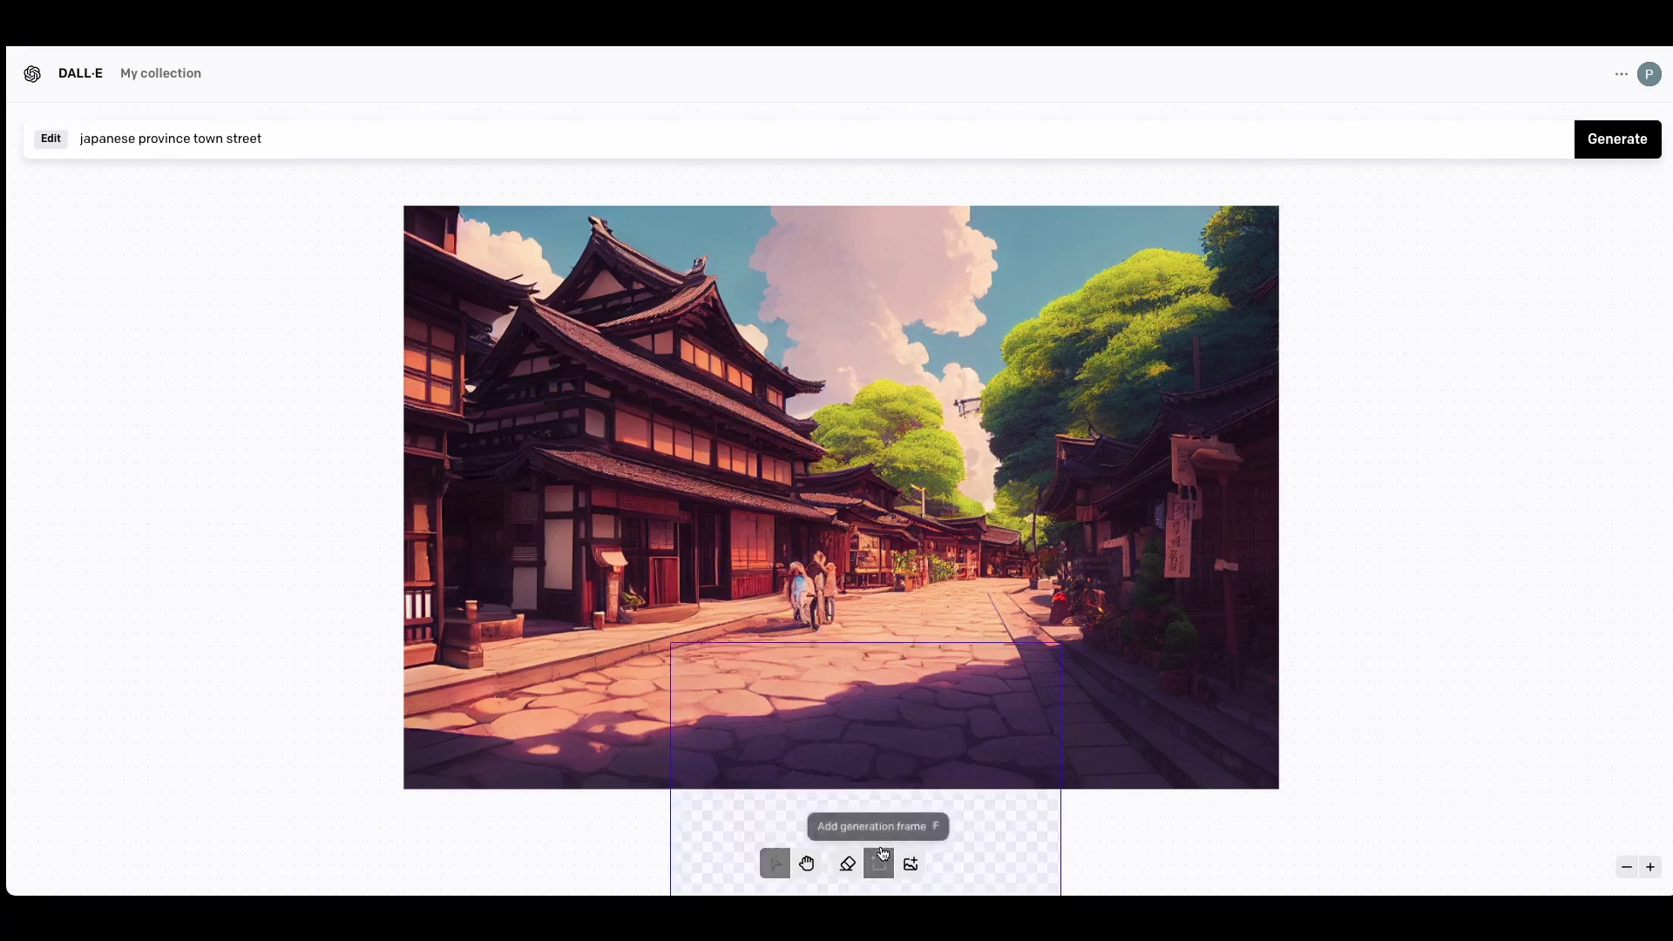
pyautogui.click(888, 535)
pyautogui.press('e')
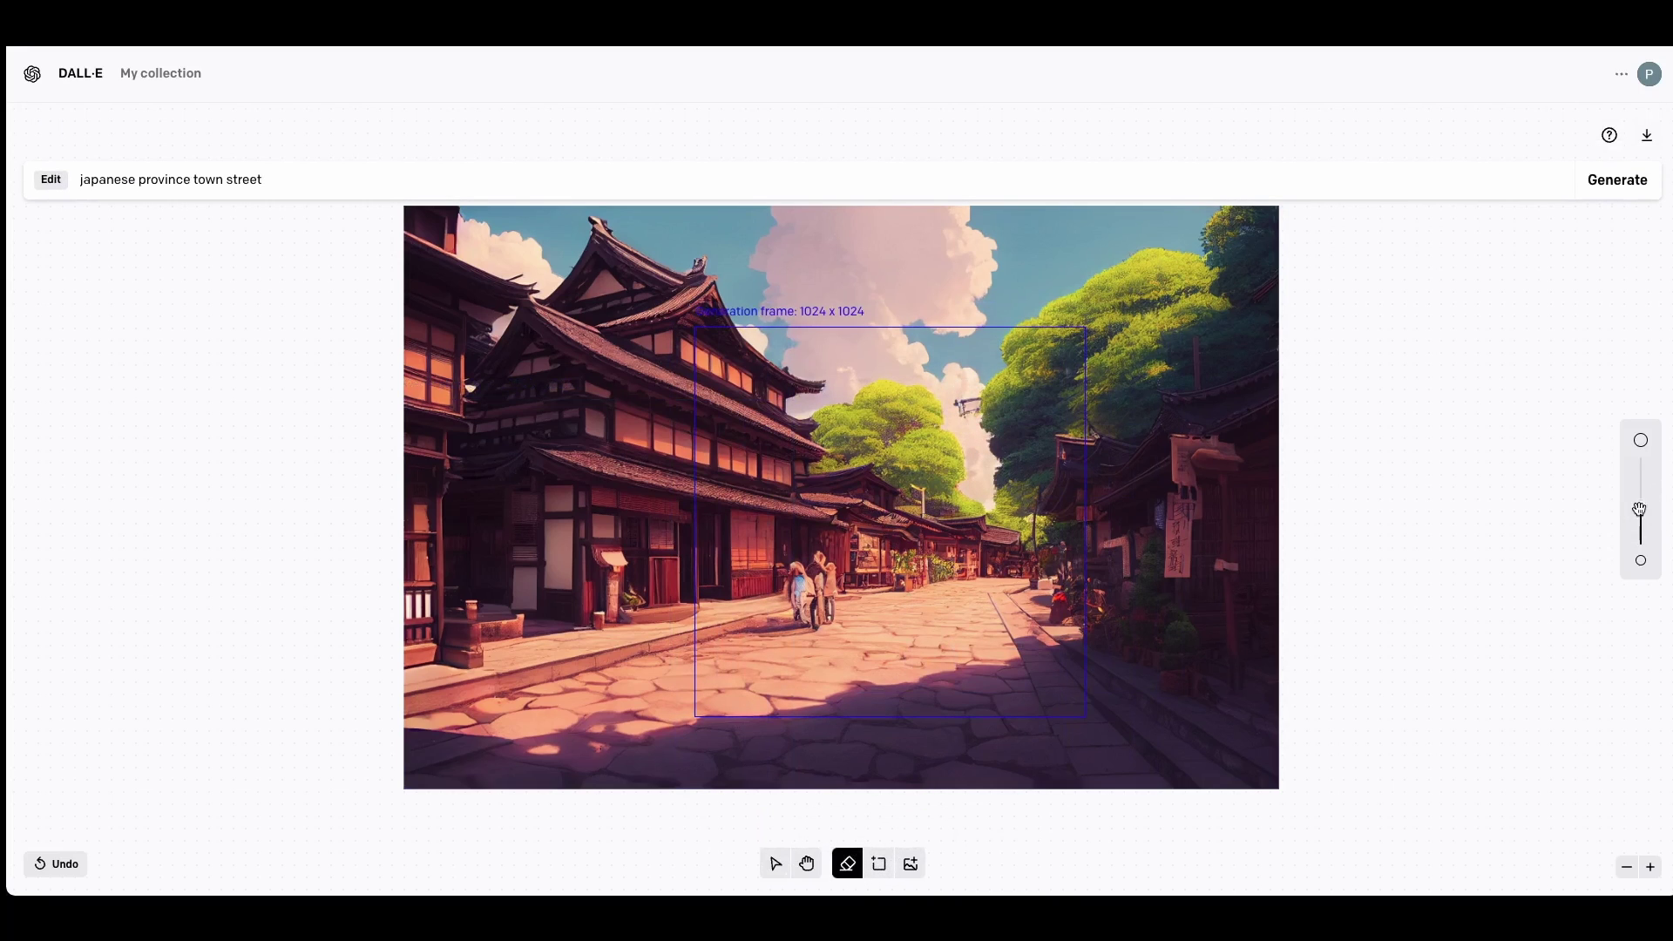
pyautogui.moveTo(962, 394); pyautogui.dragTo(962, 413)
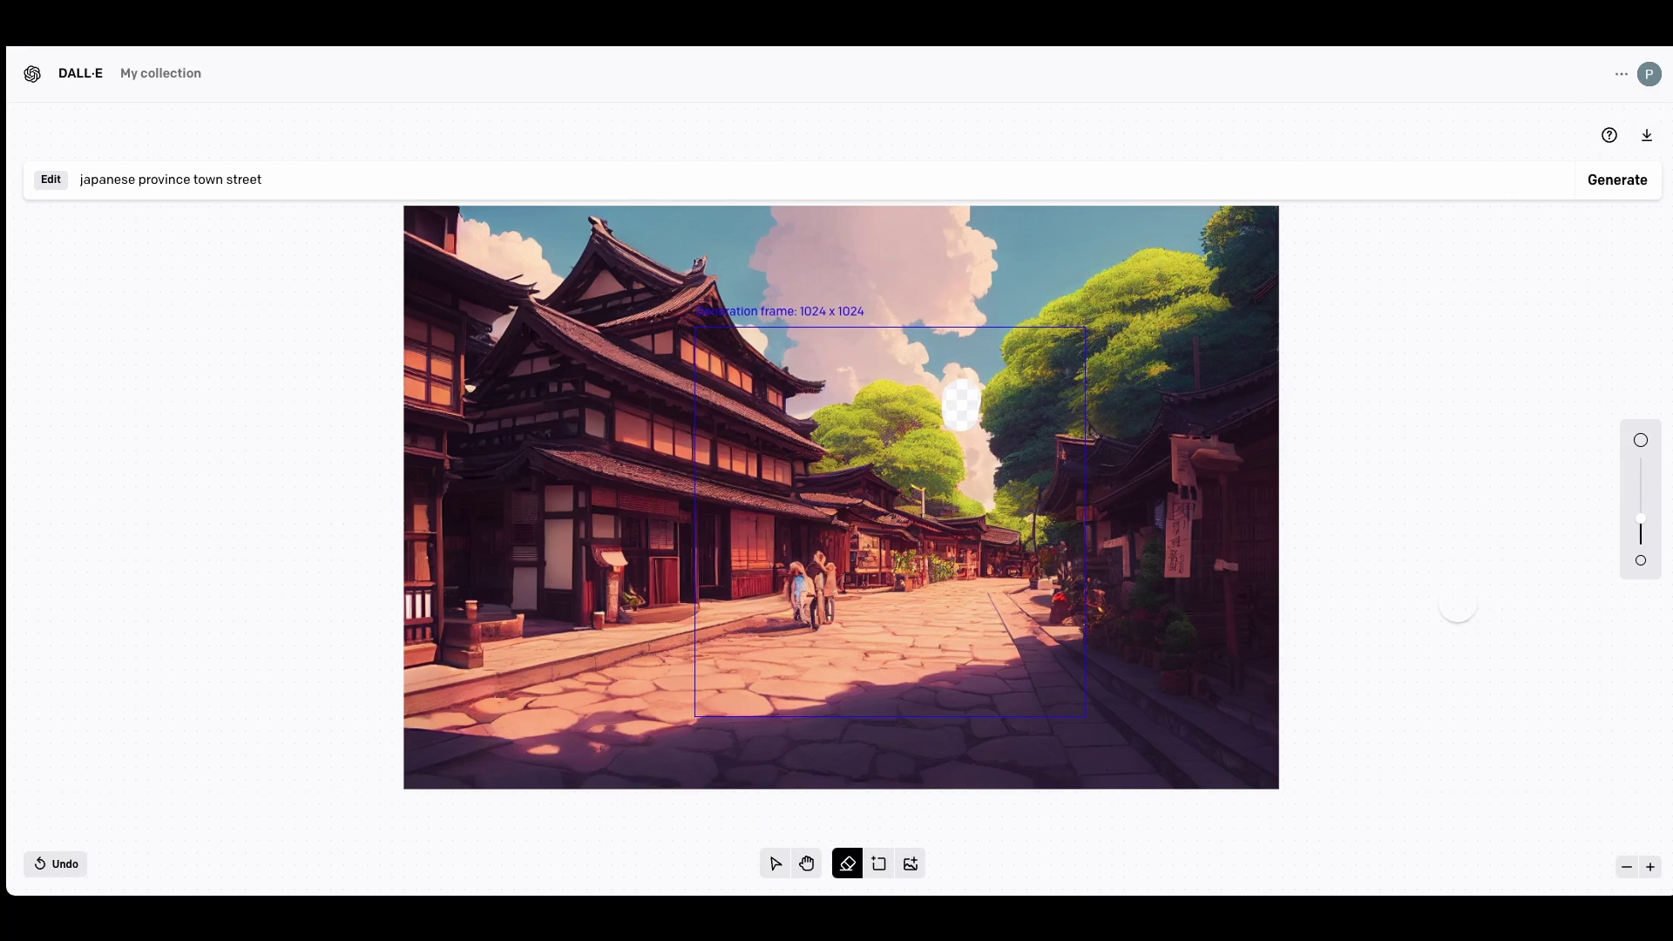
pyautogui.moveTo(1641, 520); pyautogui.dragTo(1641, 494)
pyautogui.moveTo(818, 577); pyautogui.dragTo(816, 614)
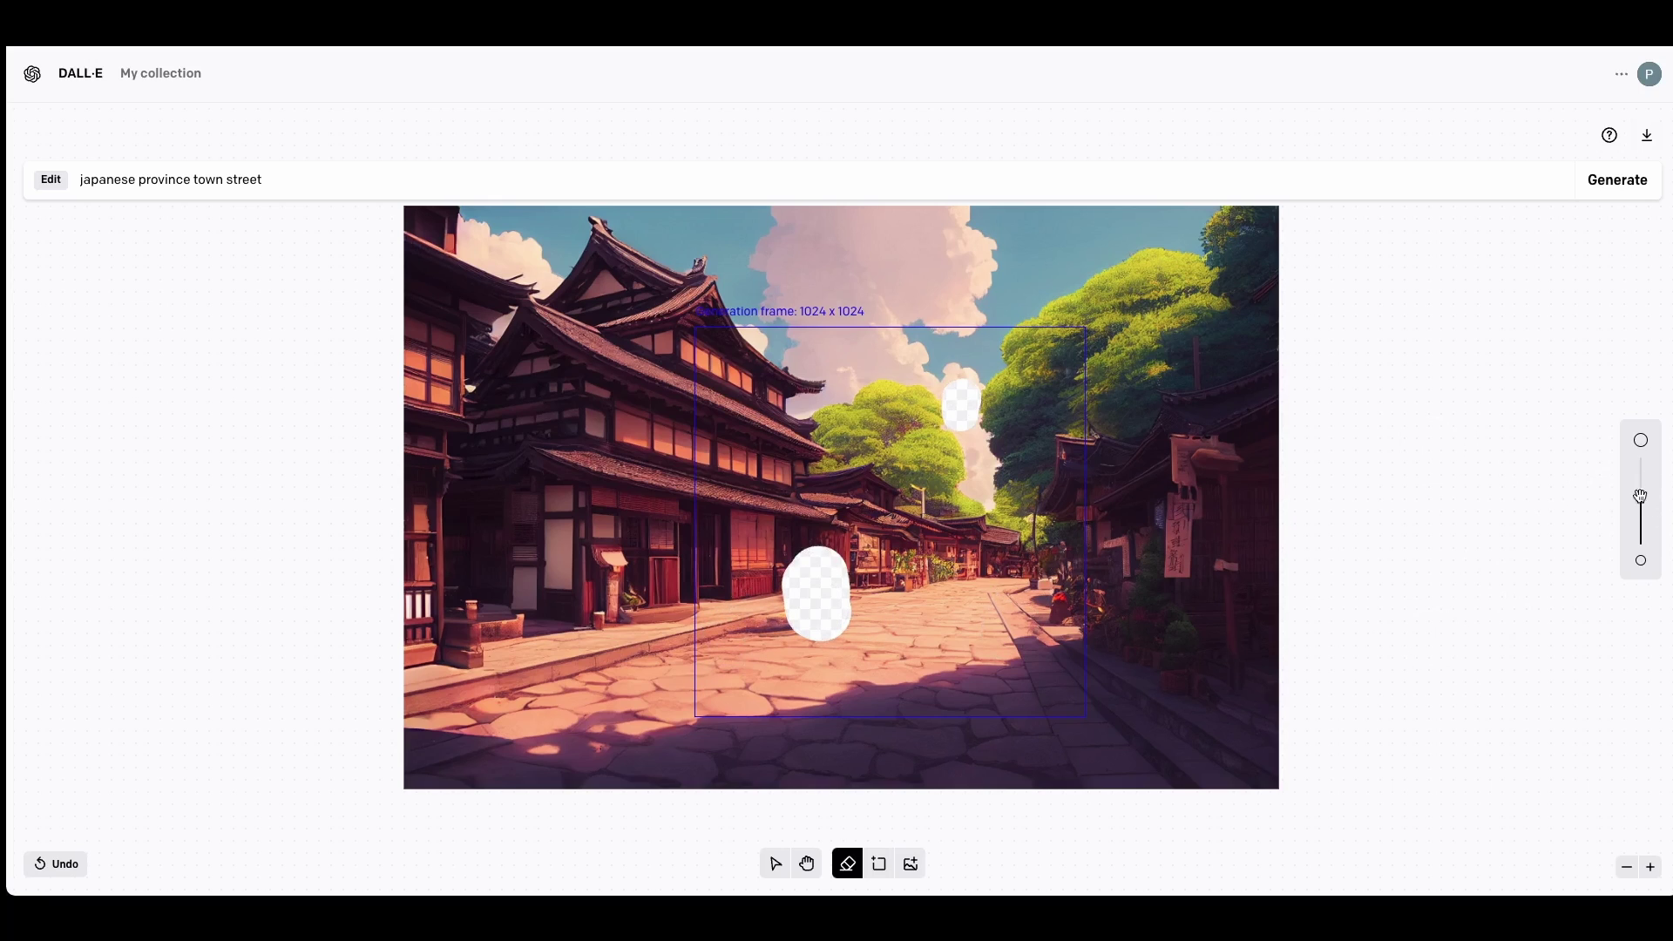
pyautogui.moveTo(1641, 496); pyautogui.dragTo(1641, 529)
pyautogui.moveTo(809, 630)
pyautogui.mouseDown()
pyautogui.moveTo(733, 631)
pyautogui.moveTo(813, 626)
pyautogui.mouseUp()
pyautogui.moveTo(1641, 528); pyautogui.dragTo(1641, 498)
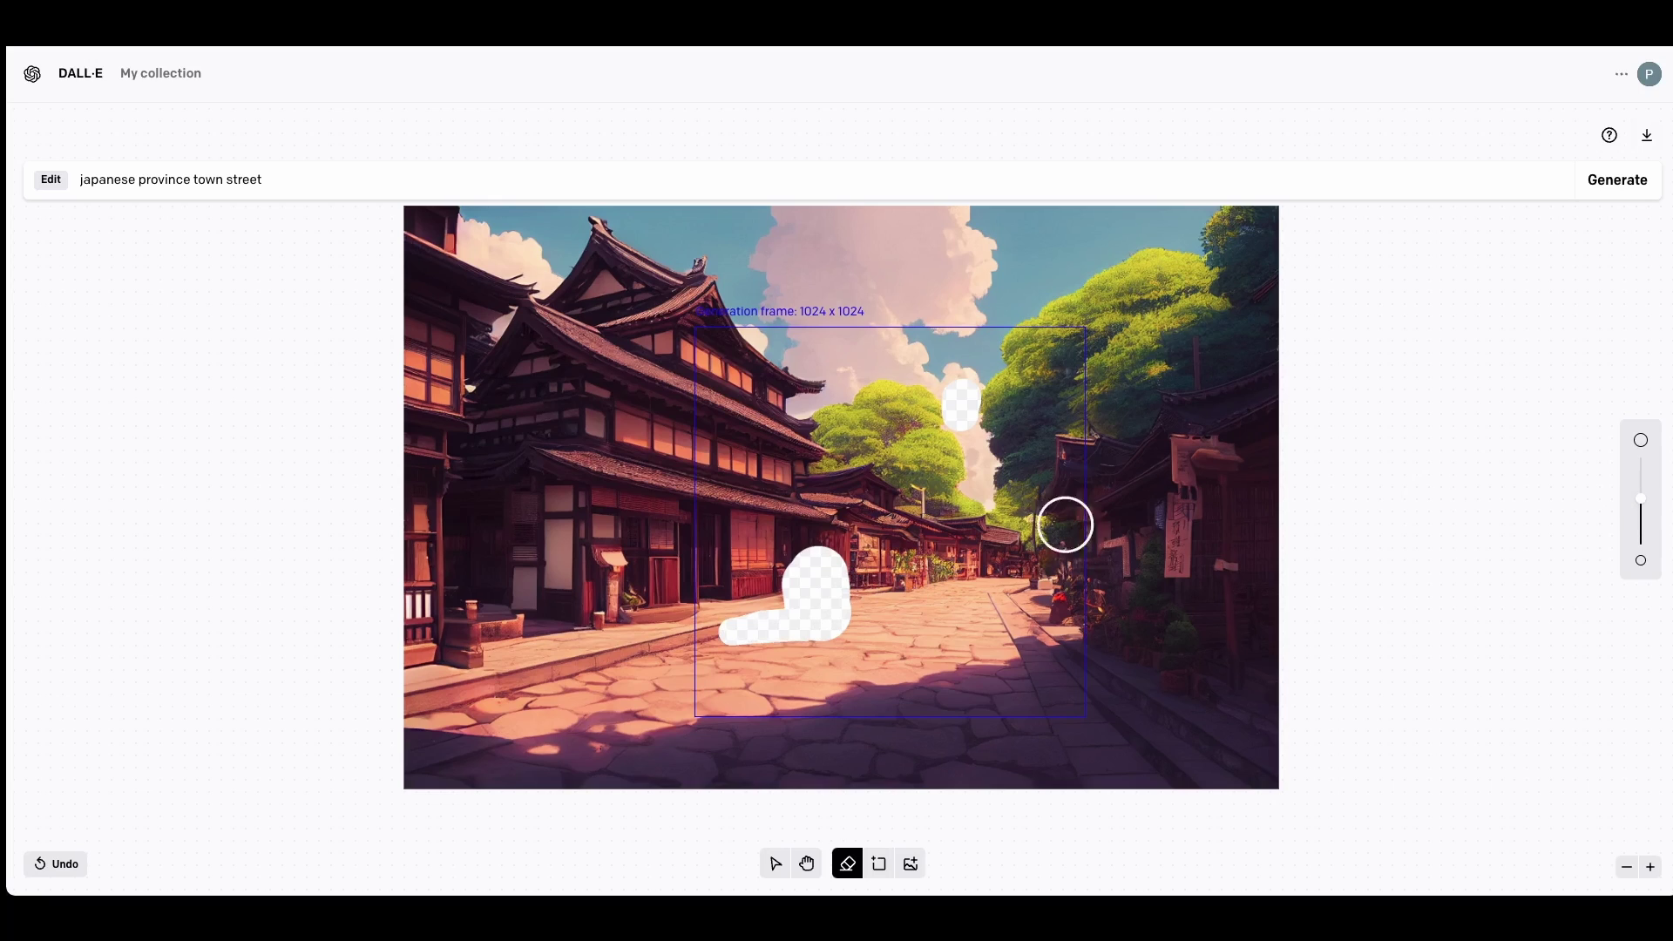
pyautogui.moveTo(941, 560)
pyautogui.mouseDown()
pyautogui.moveTo(971, 513)
pyautogui.moveTo(998, 528)
pyautogui.moveTo(979, 552)
pyautogui.moveTo(1004, 538)
pyautogui.moveTo(1005, 559)
pyautogui.moveTo(951, 569)
pyautogui.mouseUp()
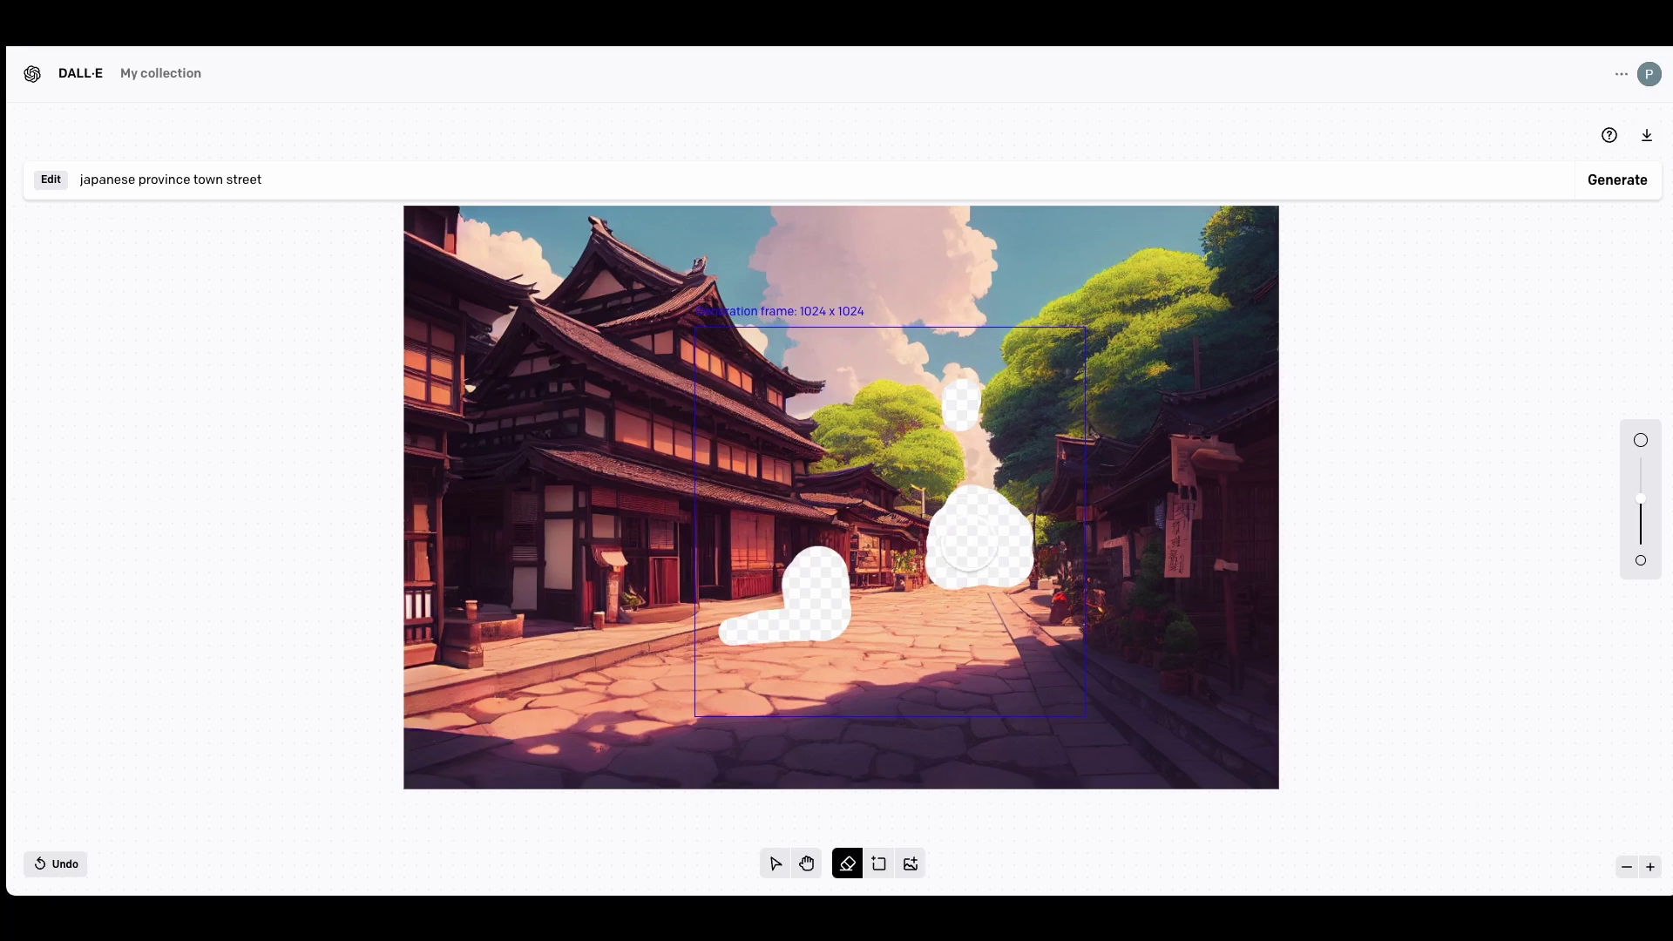
# Generate fills for the erased centre, compare four variants, and accept the second
pyautogui.click(1644, 183)
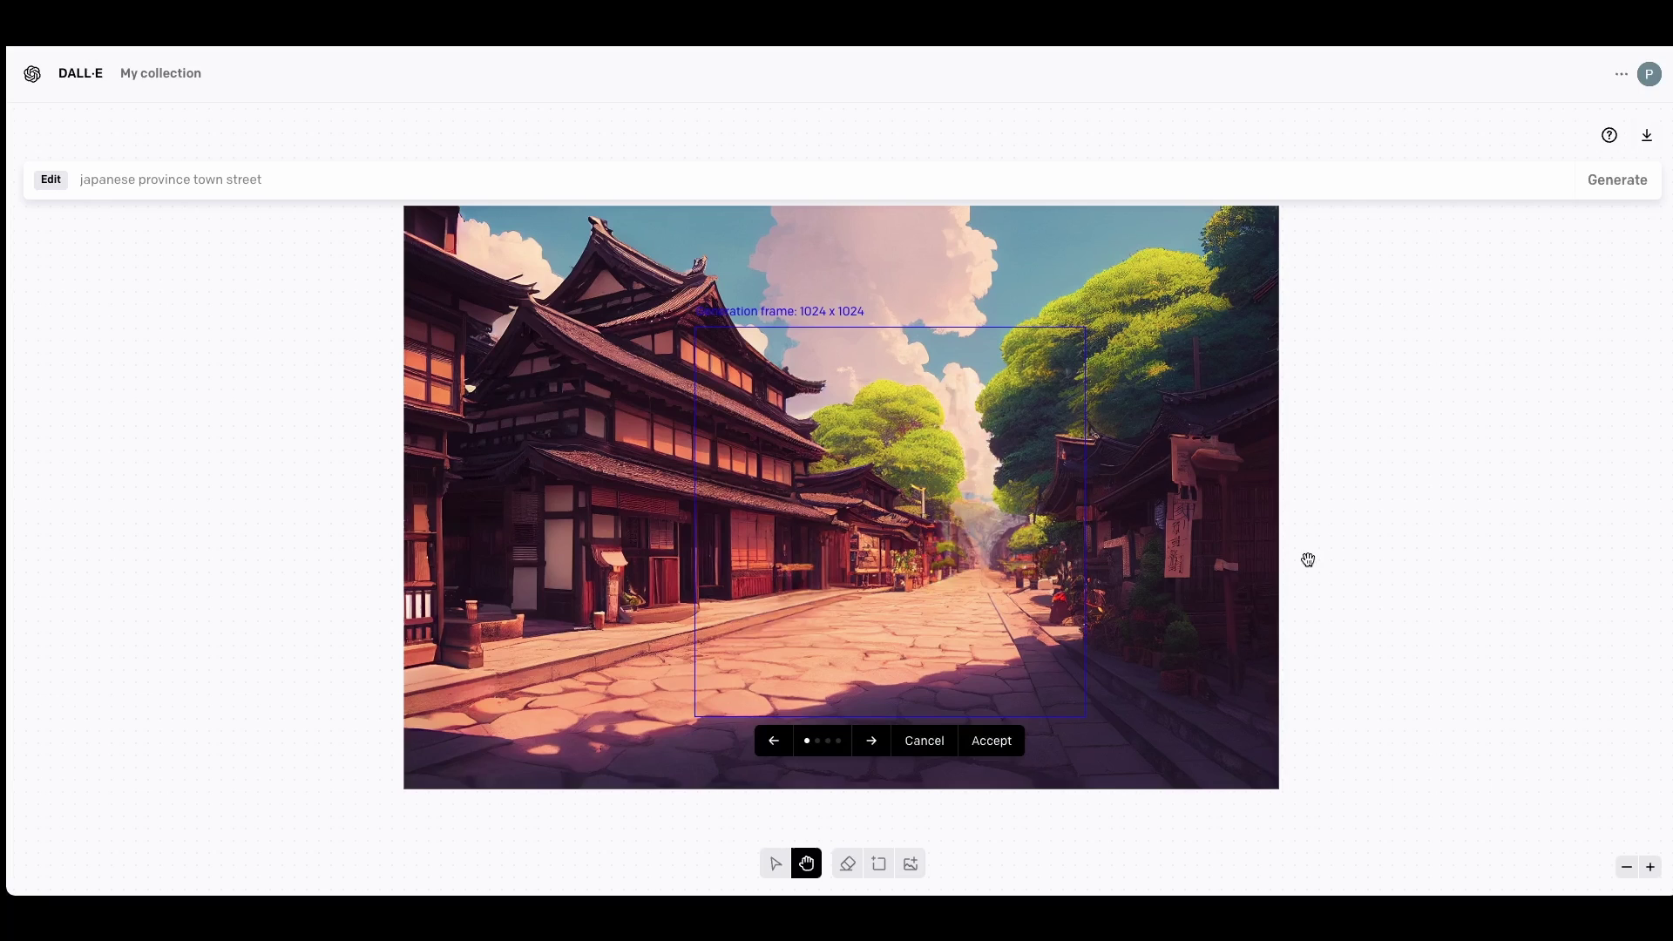
pyautogui.click(877, 749)
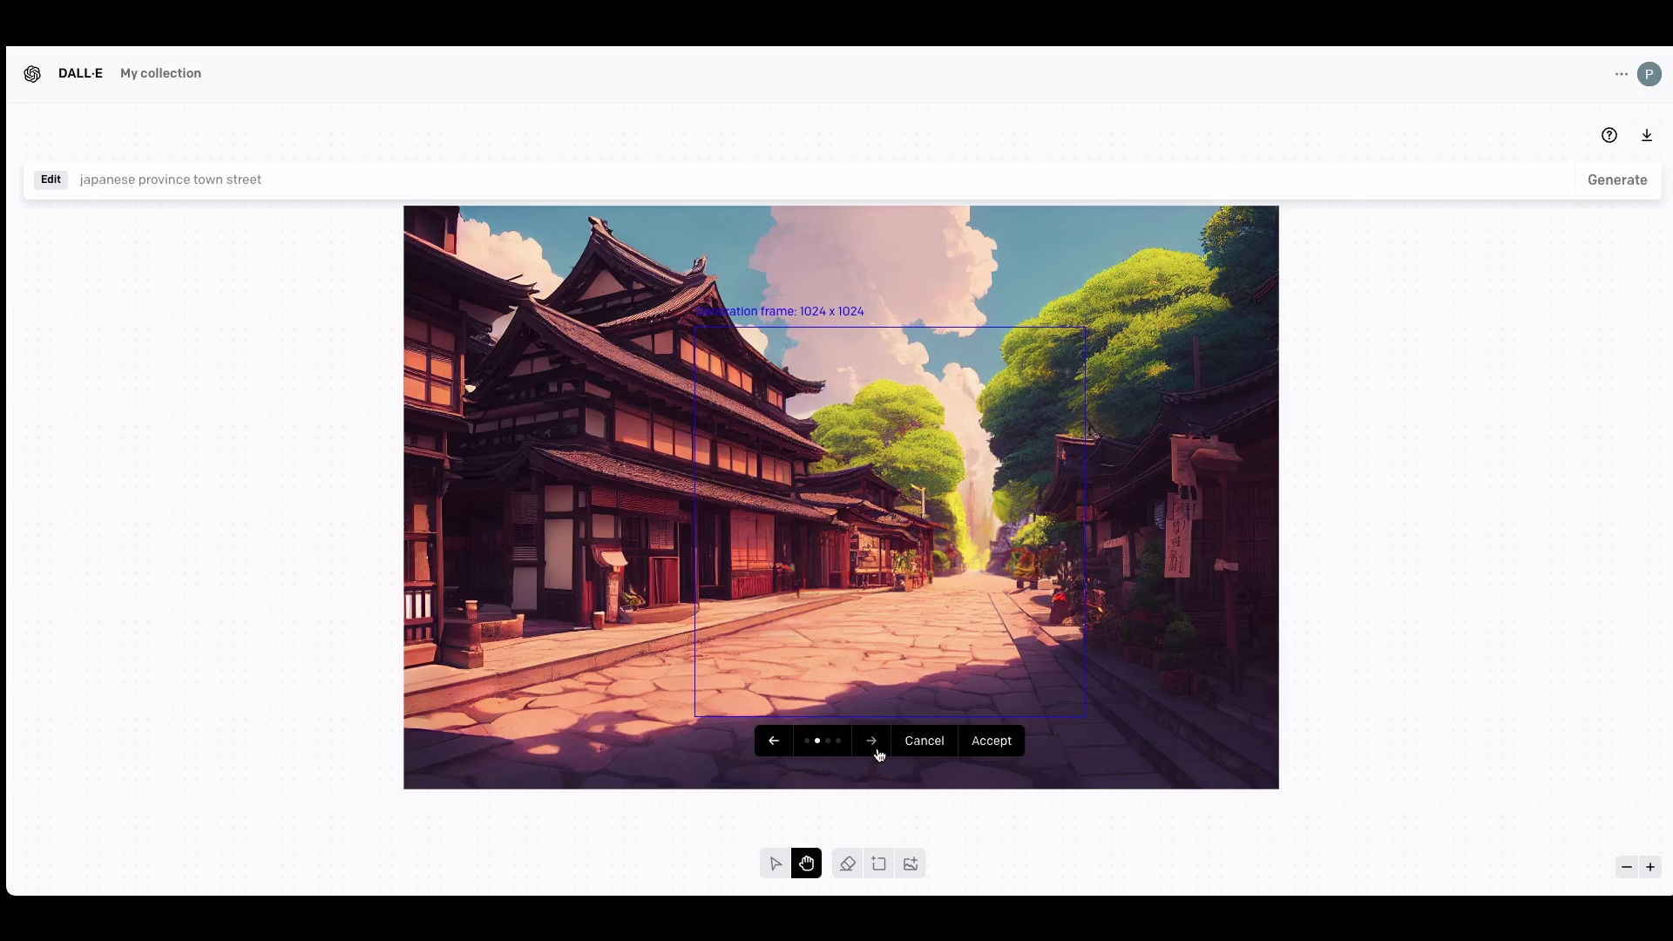
pyautogui.click(874, 745)
pyautogui.click(873, 743)
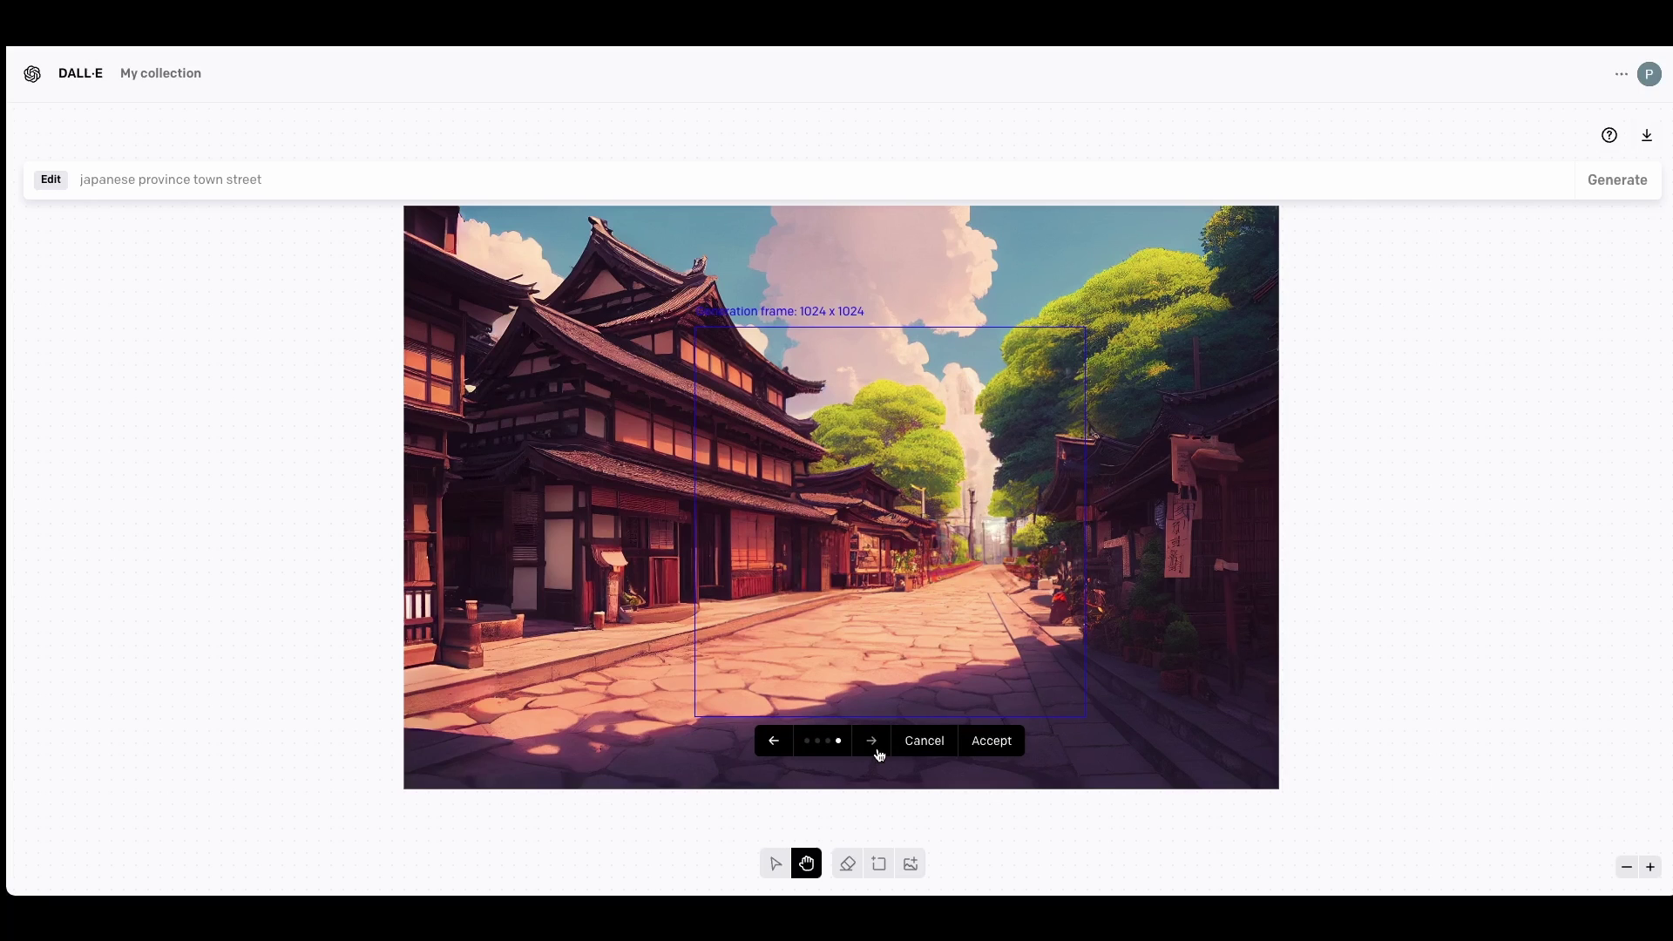
pyautogui.click(873, 743)
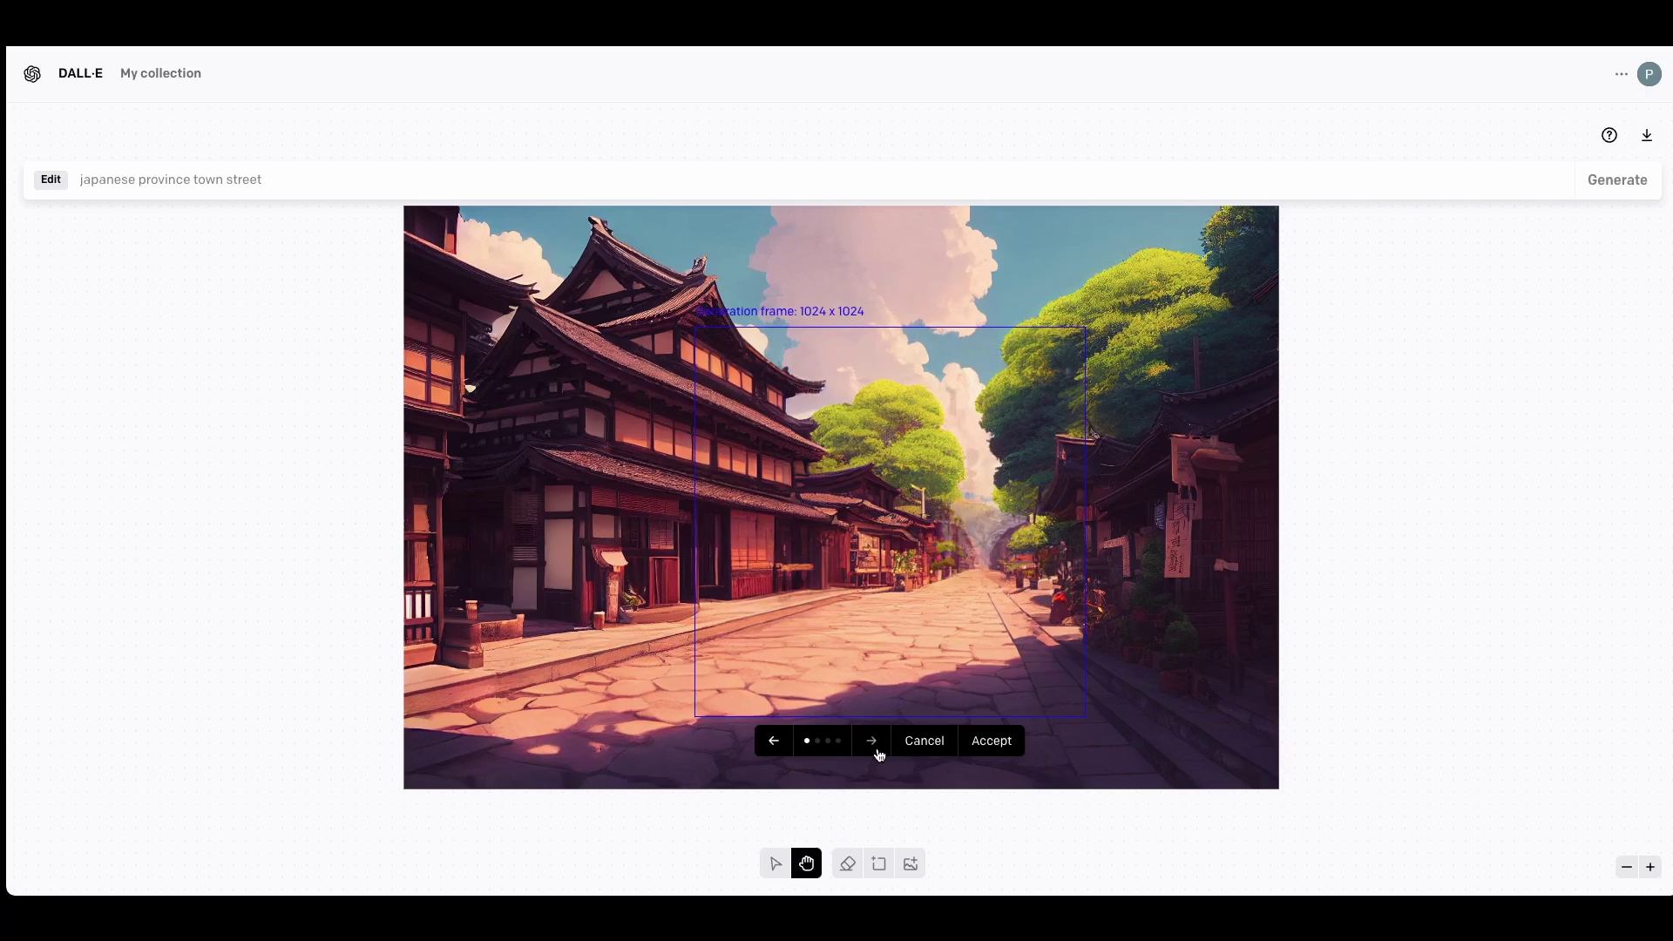
pyautogui.click(873, 743)
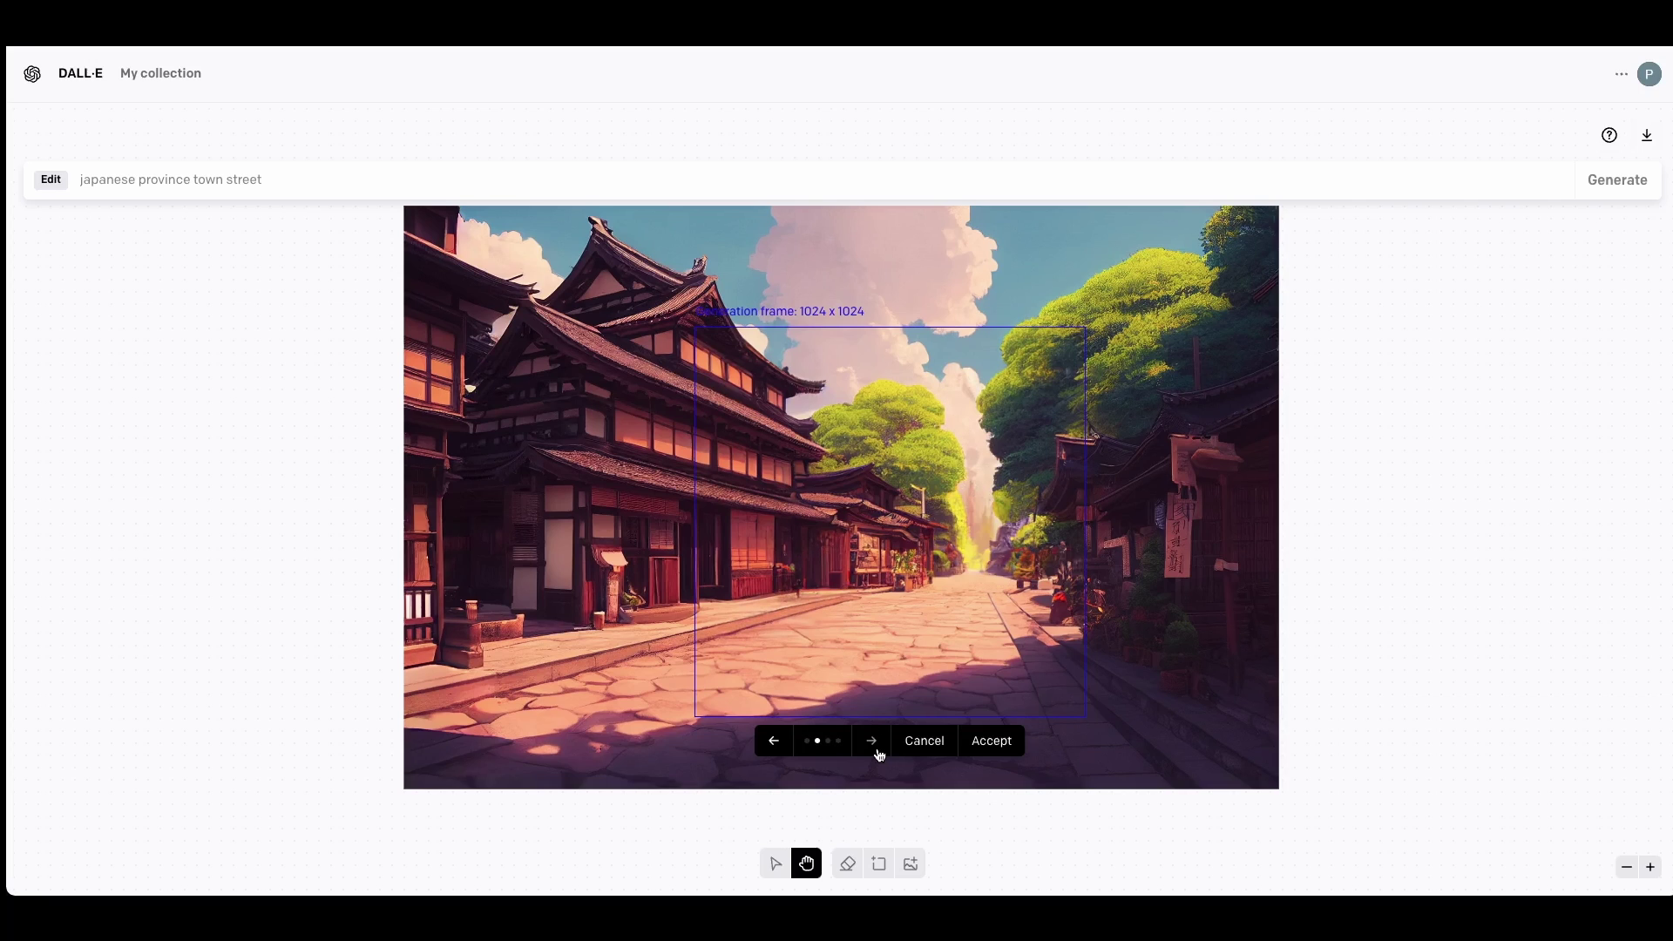
pyautogui.click(980, 753)
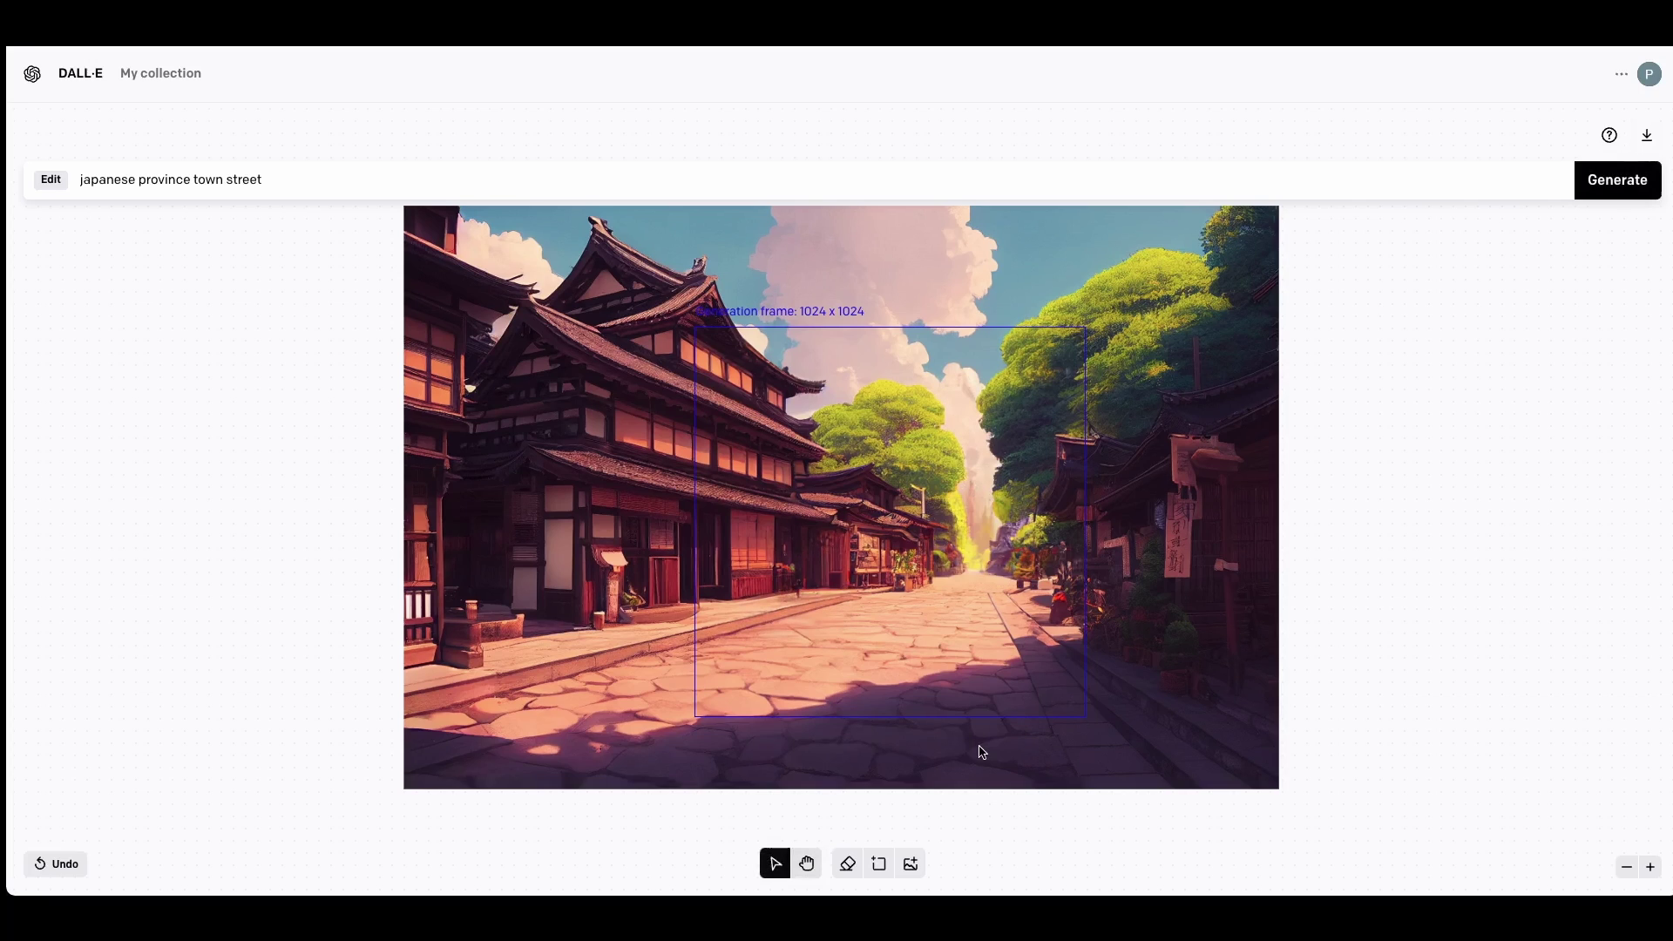
# Move the 1024 x 1024 generation frame onto empty canvas touching the street image's left edge
pyautogui.moveTo(958, 680); pyautogui.dragTo(261, 642)
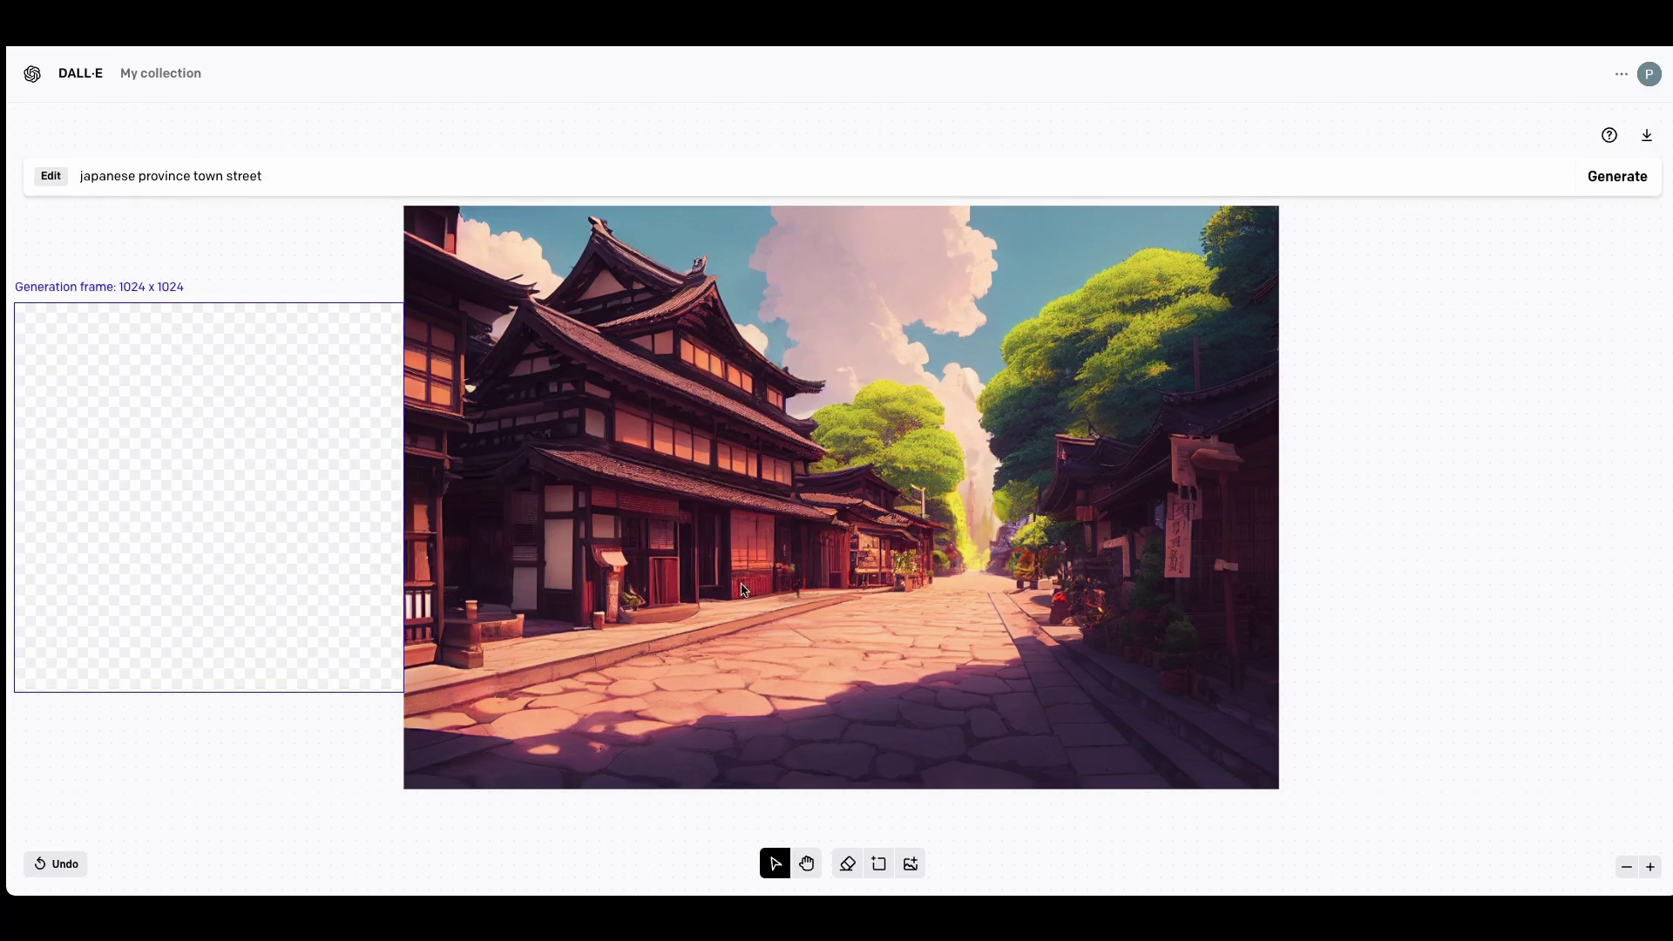
pyautogui.scroll(2, 975, 537)
pyautogui.scroll(-2, 983, 540)
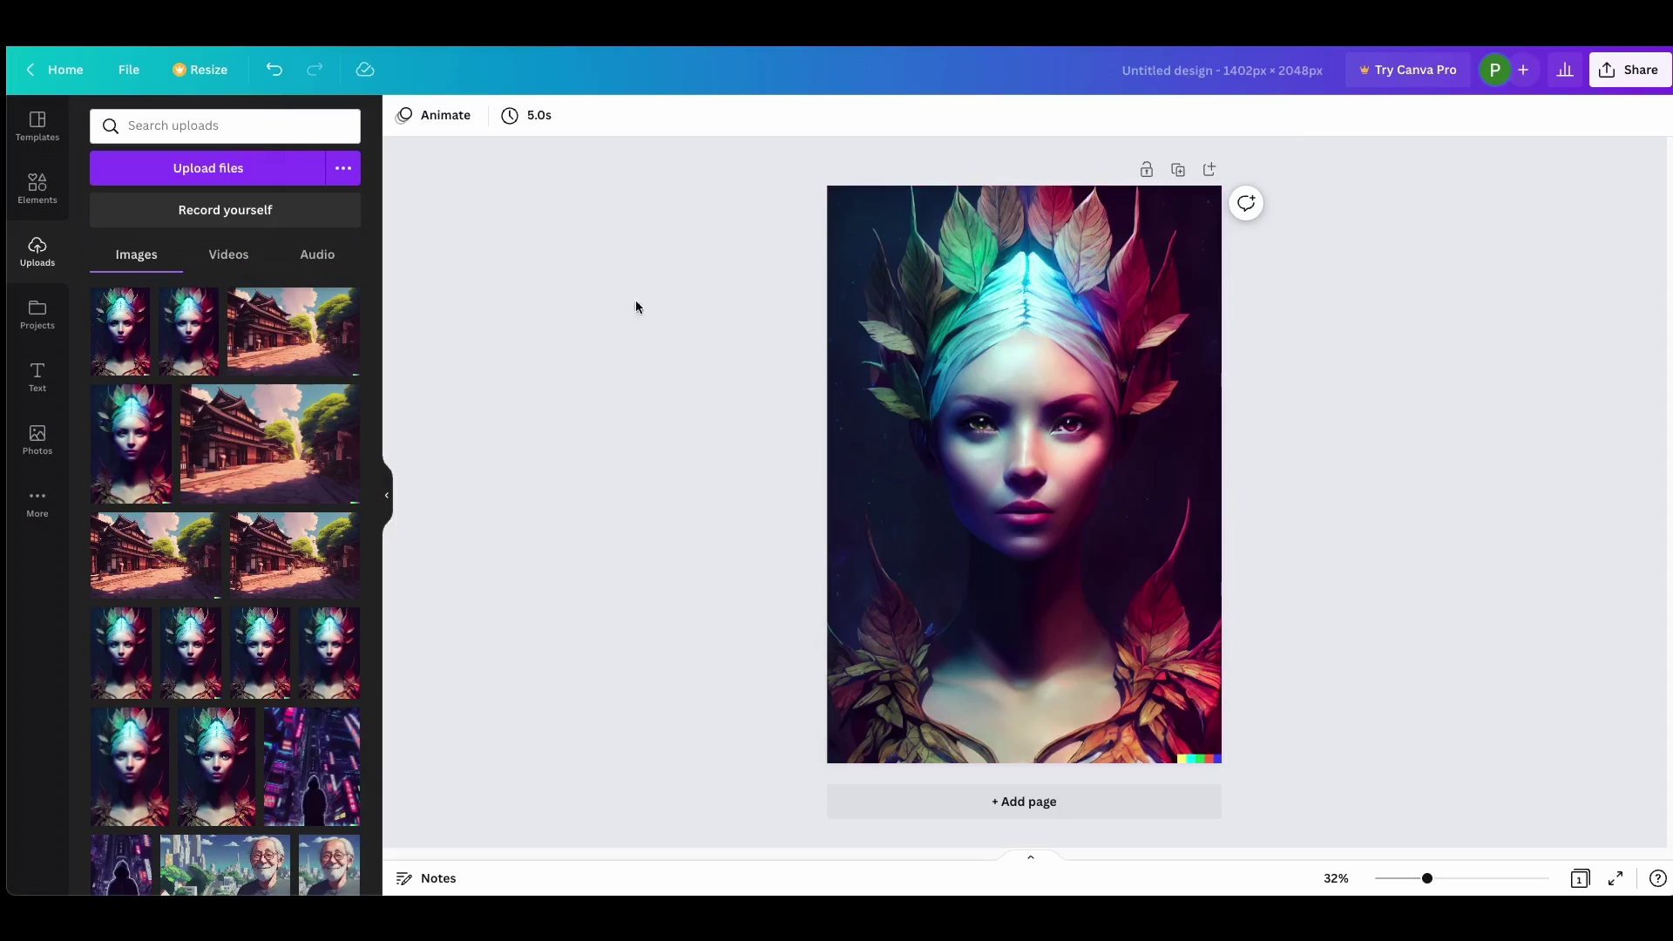
# Overlay a second portrait copy, cropped to its bottom strip, over the watermark
pyautogui.click(174, 341)
pyautogui.moveTo(976, 471); pyautogui.dragTo(921, 388)
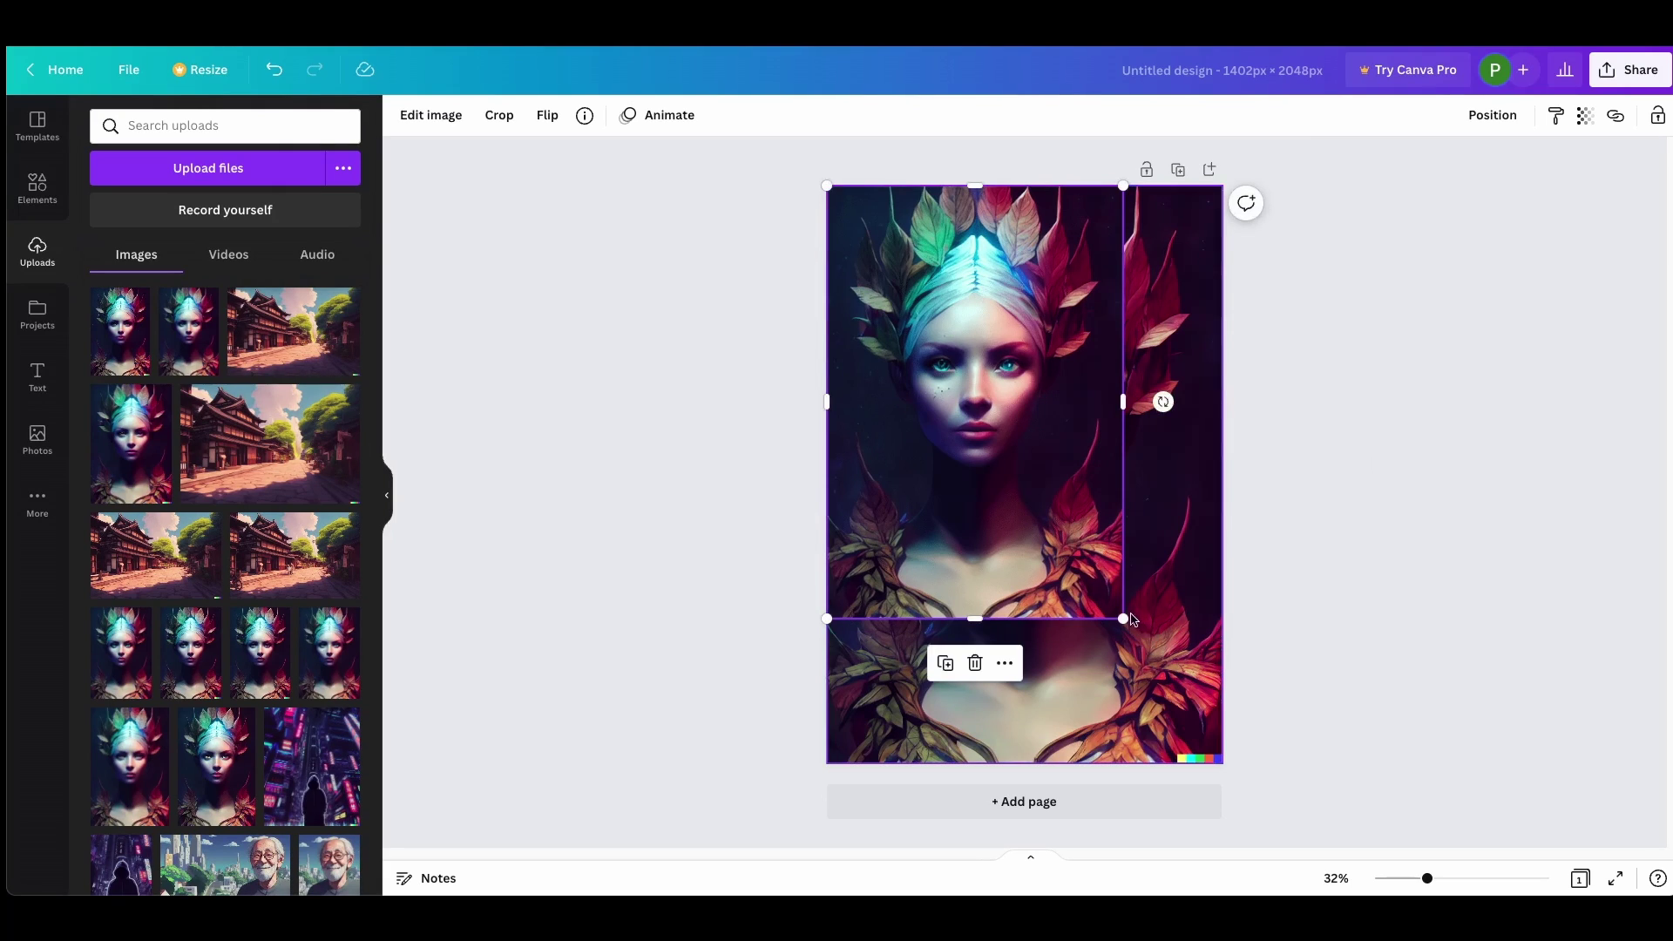
pyautogui.moveTo(1124, 618); pyautogui.dragTo(1222, 763)
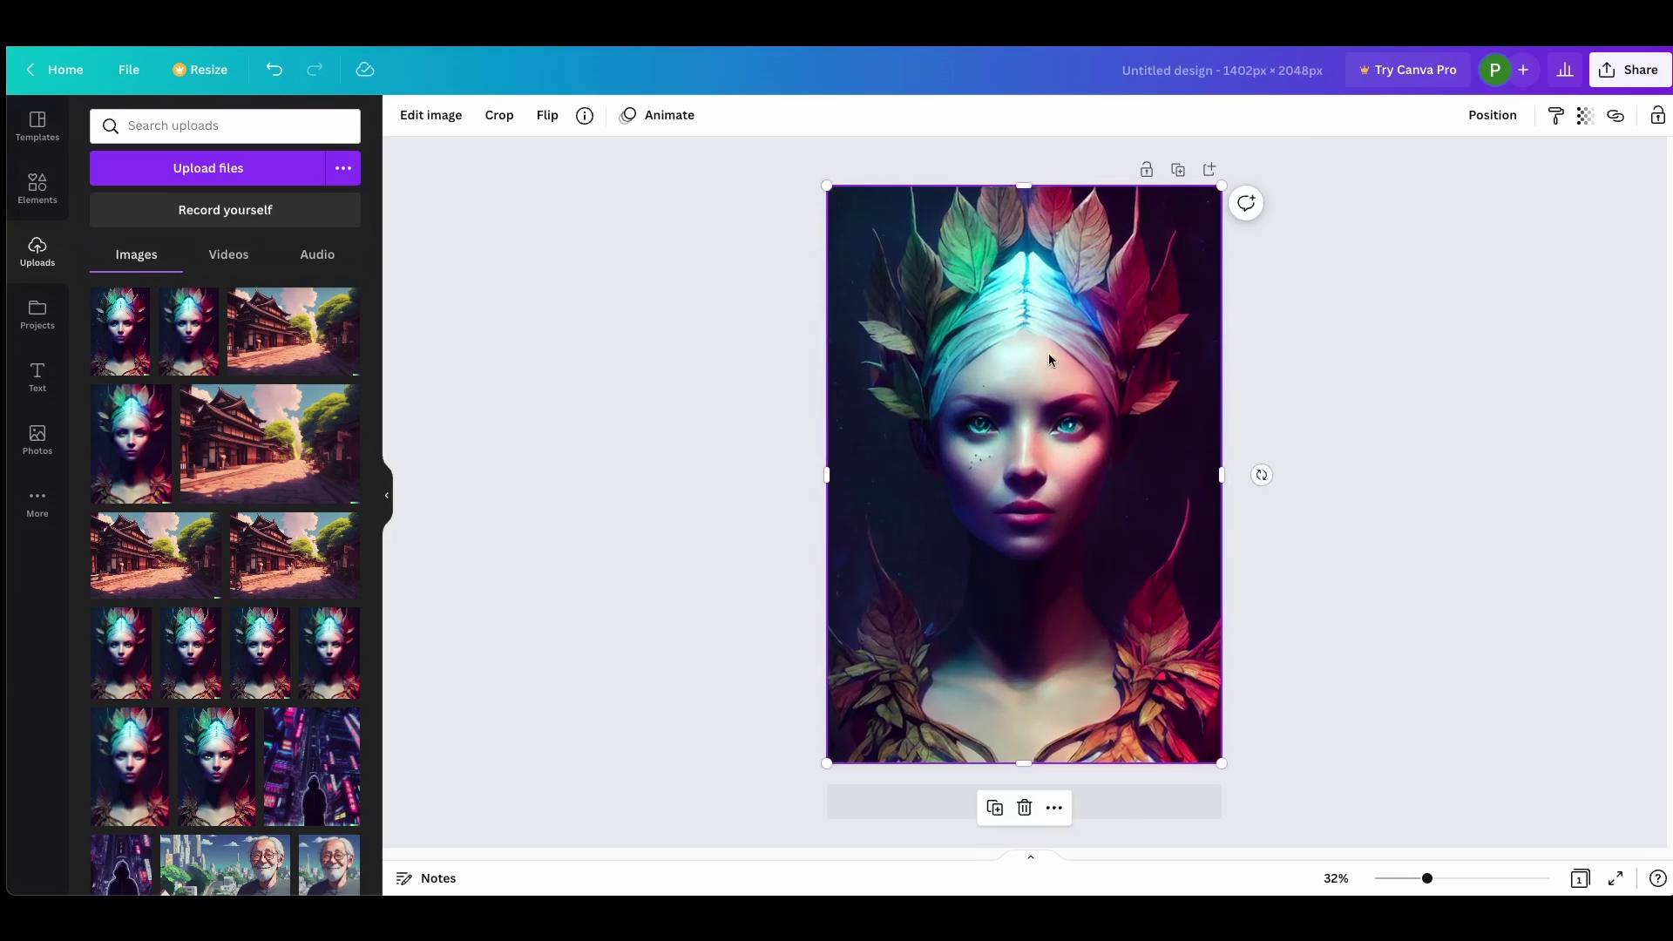
pyautogui.moveTo(1025, 185); pyautogui.dragTo(1025, 665)
pyautogui.click(1377, 590)
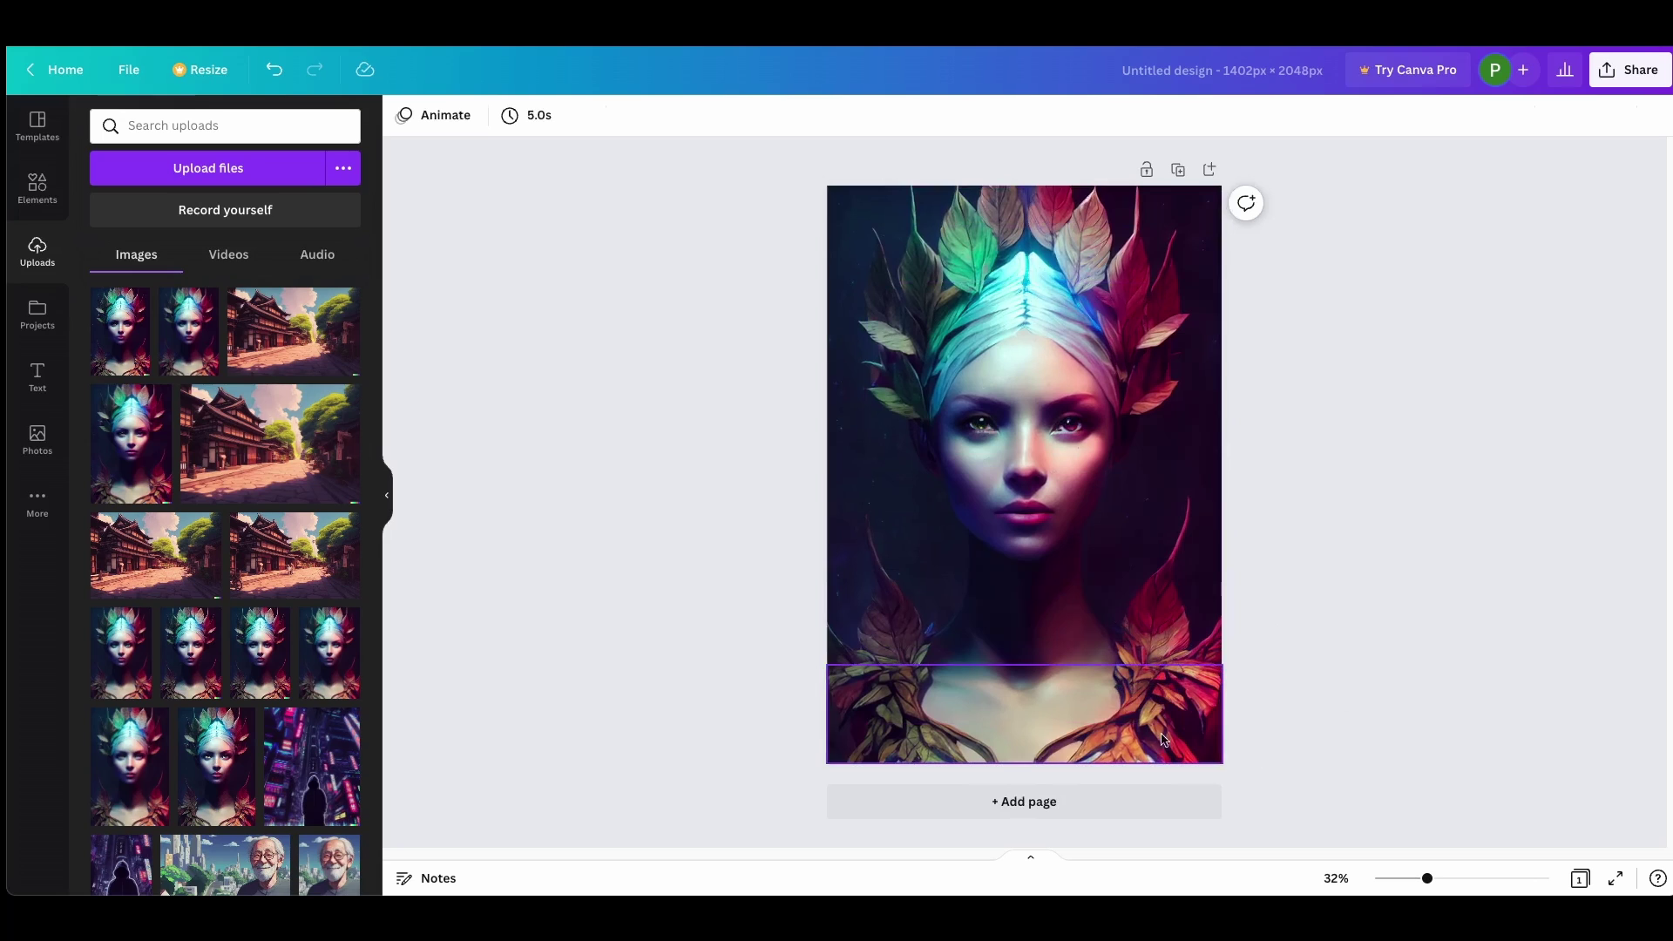
pyautogui.moveTo(1096, 703)
pyautogui.mouseDown()
pyautogui.moveTo(1095, 637)
pyautogui.moveTo(1096, 687)
pyautogui.mouseUp()
pyautogui.click(1329, 609)
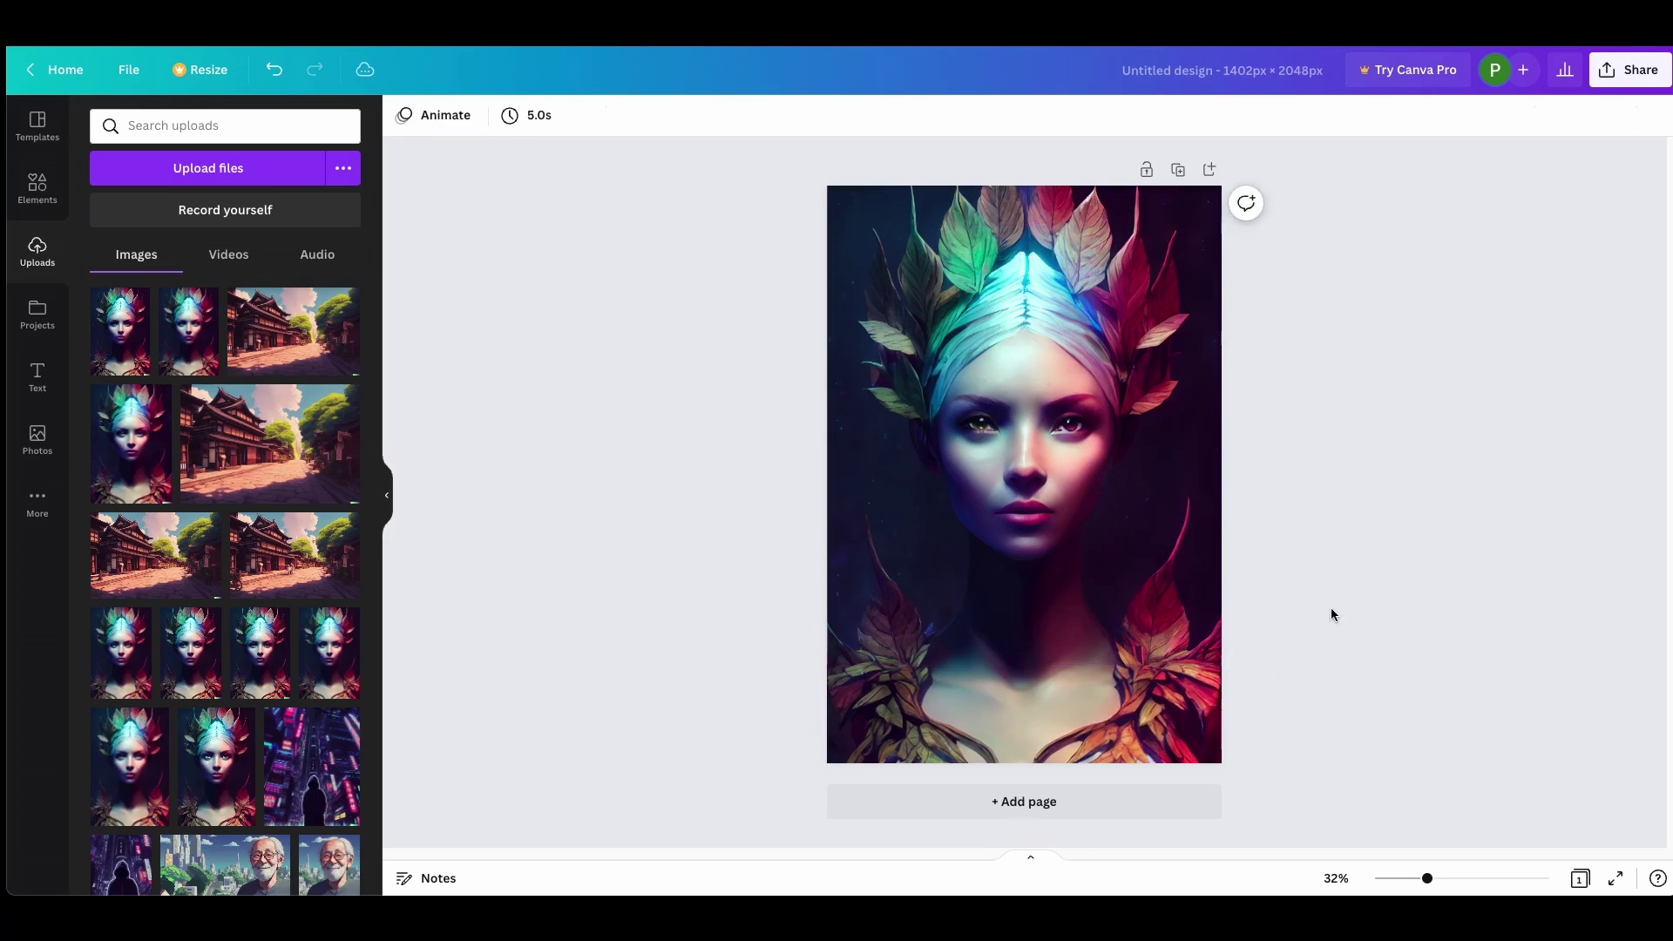
# Download the 1402 x 2048 design as a PNG
pyautogui.click(1612, 76)
pyautogui.click(1464, 495)
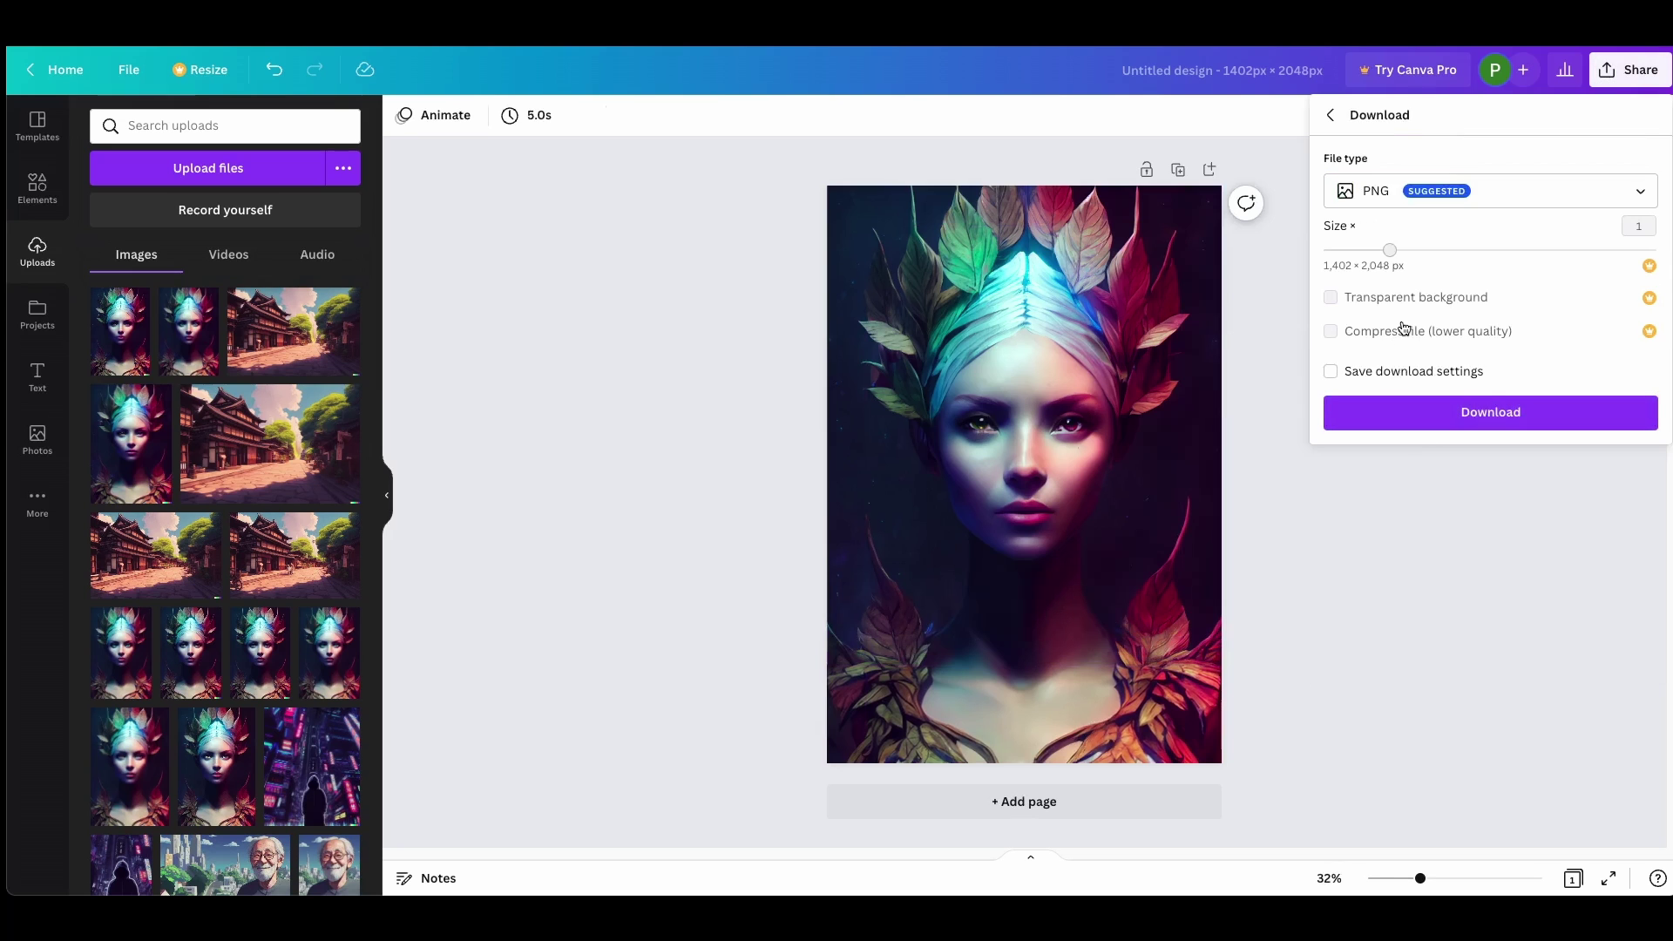
pyautogui.click(1458, 416)
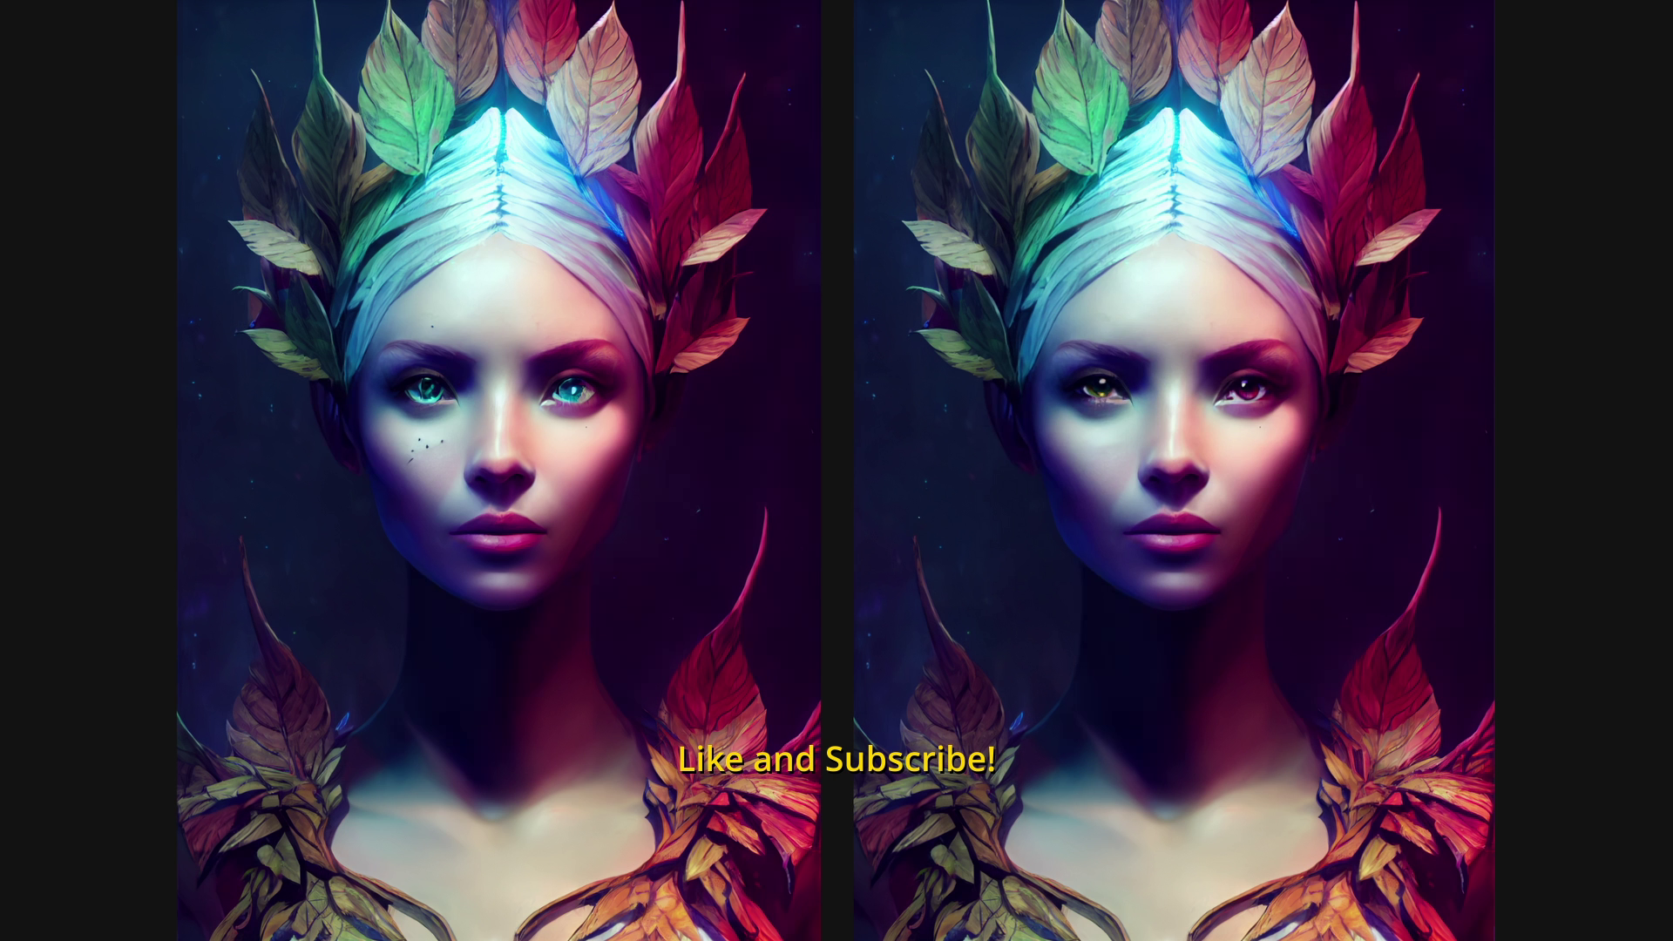